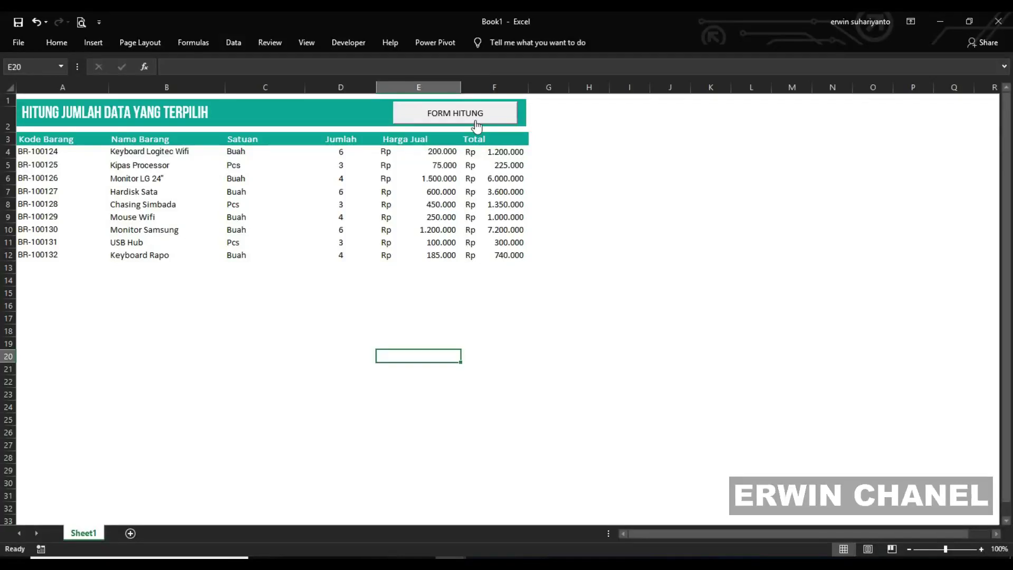
# Select the BR-100126 row alone, calculate its total, then close the total window
pyautogui.moveTo(460, 128); pyautogui.dragTo(394, 108)
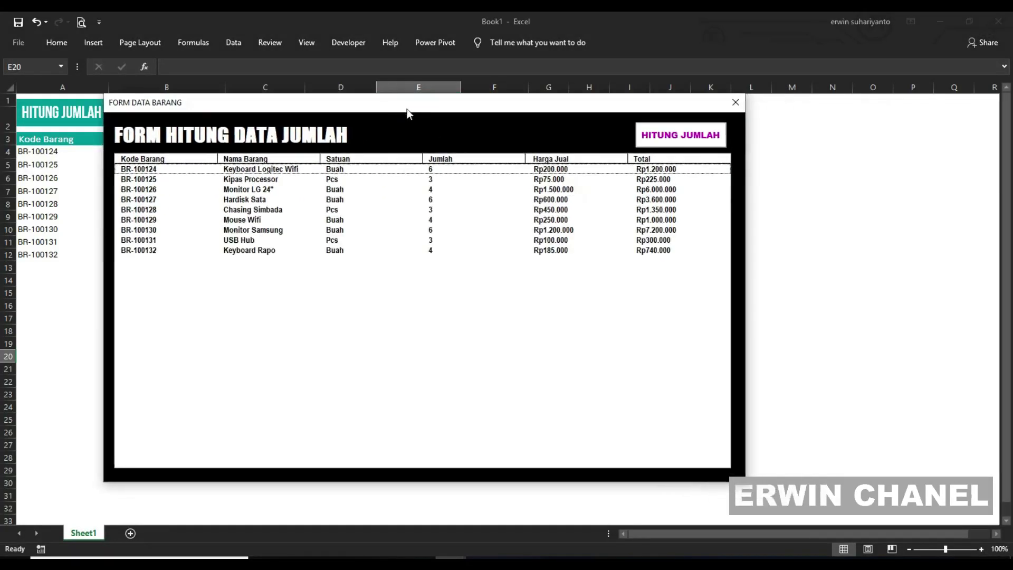
pyautogui.click(432, 188)
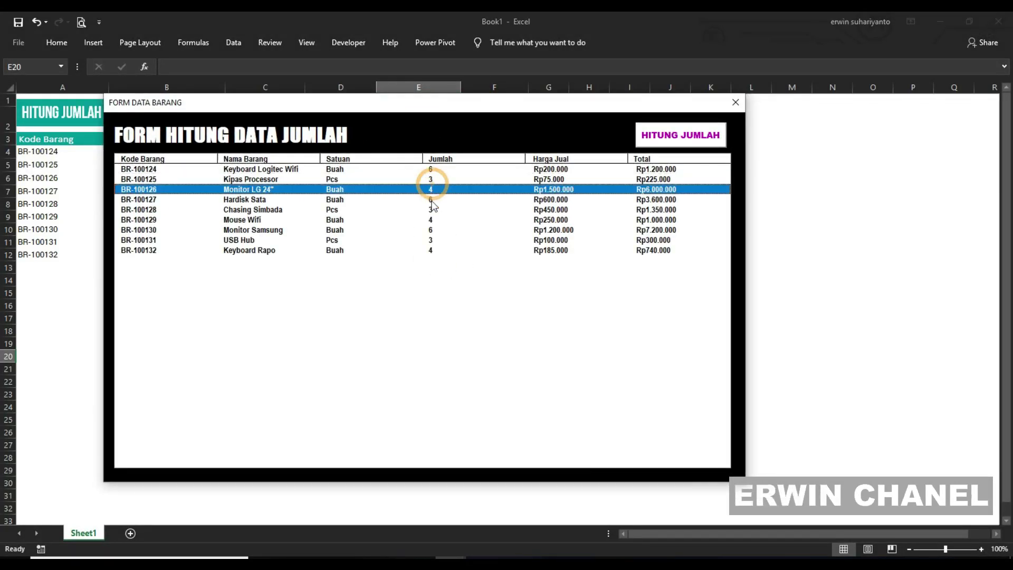
pyautogui.click(661, 135)
pyautogui.moveTo(545, 255); pyautogui.dragTo(499, 260)
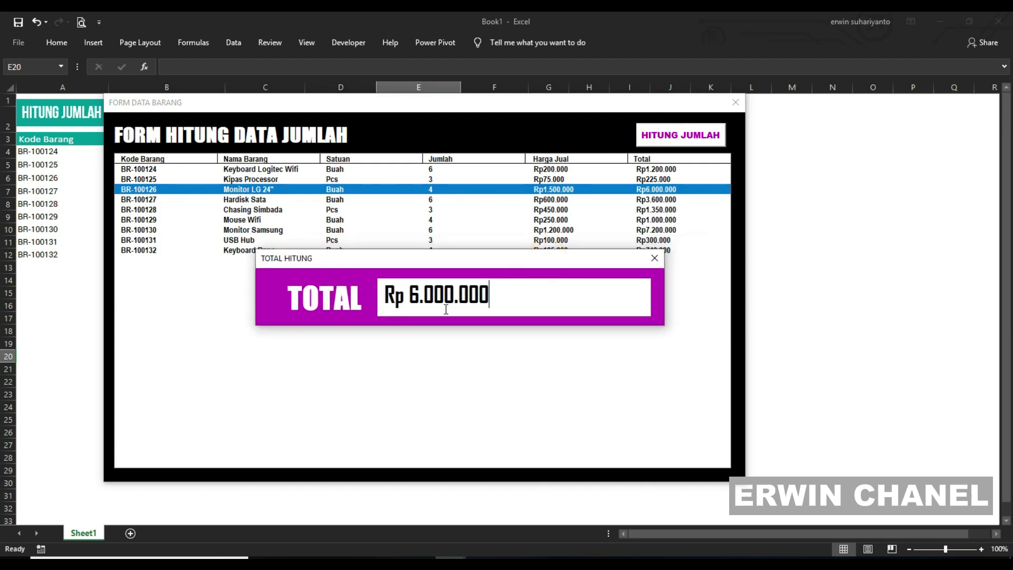
pyautogui.click(653, 259)
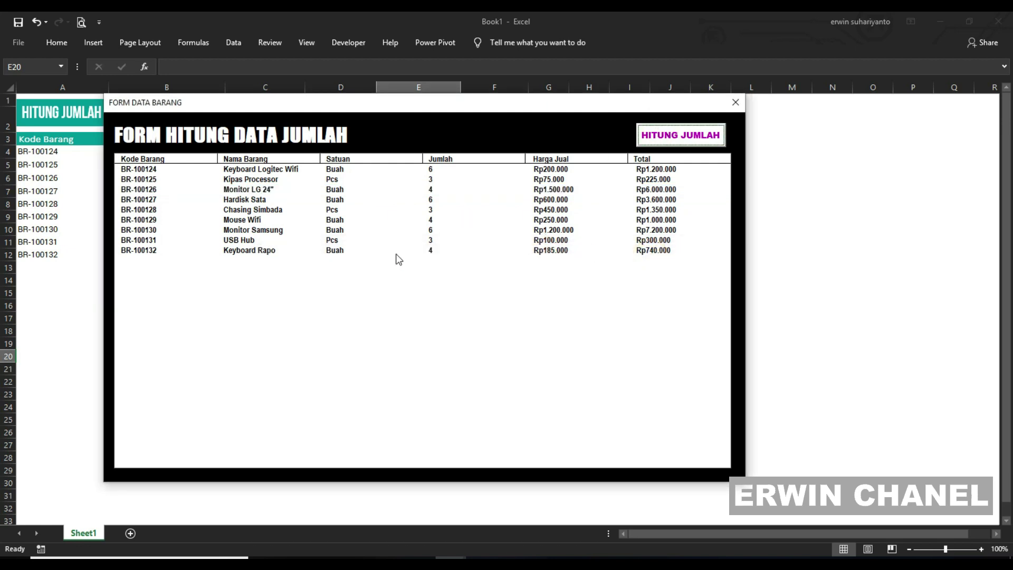
# Total the BR-100126, BR-100128 and BR-100132 rows, then close the total window
pyautogui.click(396, 189)
pyautogui.click(396, 210)
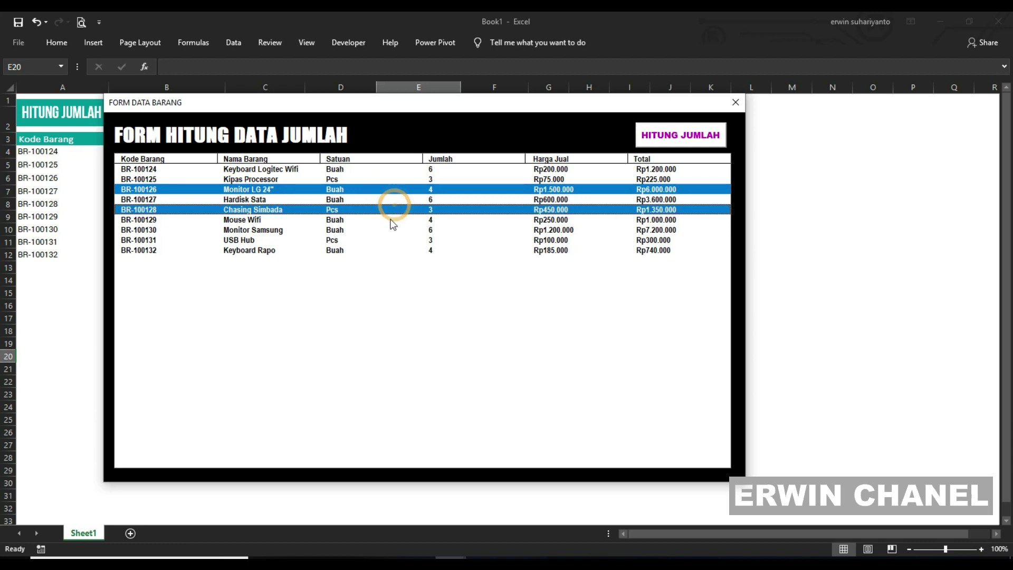
pyautogui.click(382, 252)
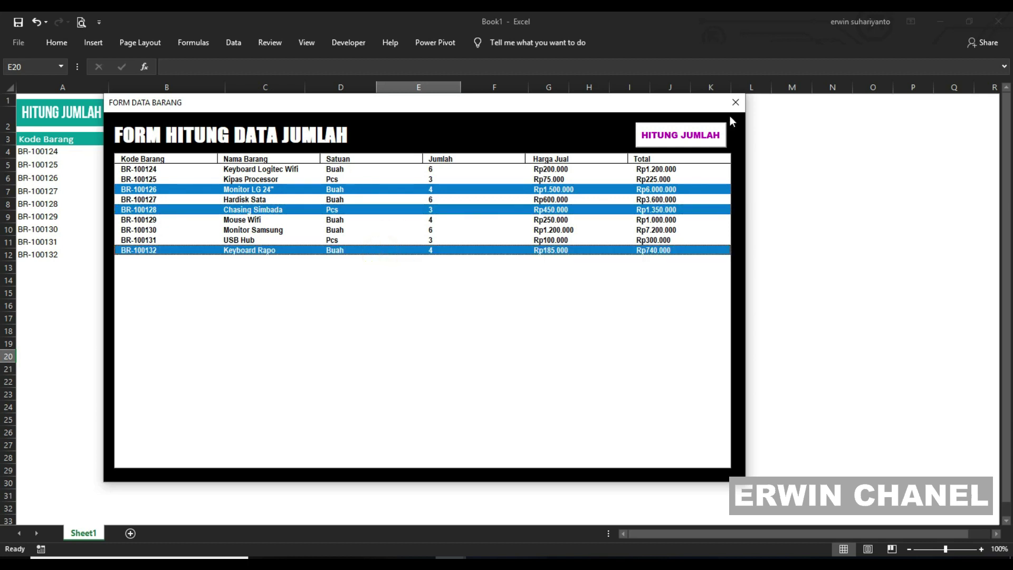
pyautogui.click(671, 135)
pyautogui.moveTo(595, 249); pyautogui.dragTo(574, 281)
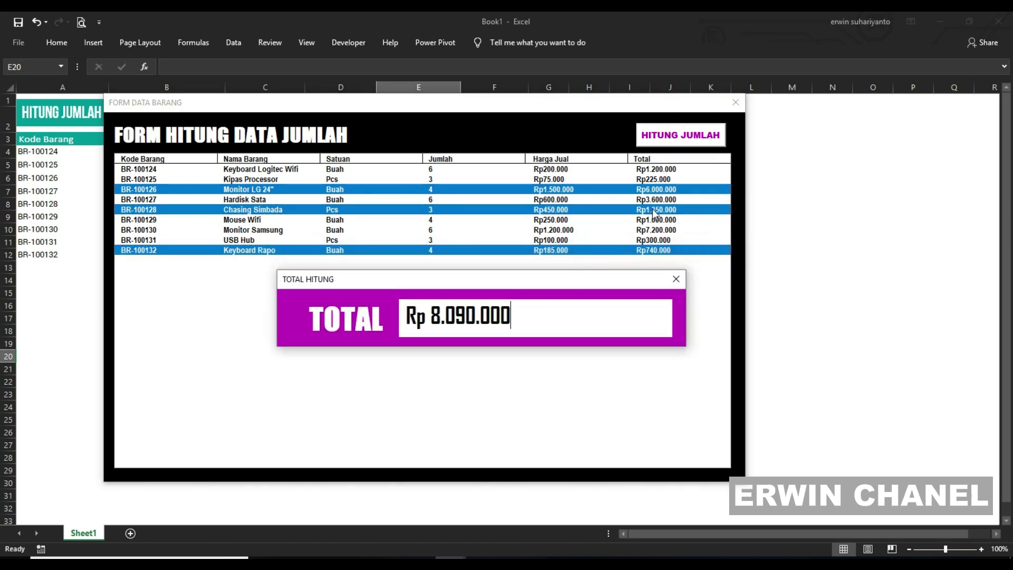
pyautogui.moveTo(486, 294); pyautogui.dragTo(464, 284)
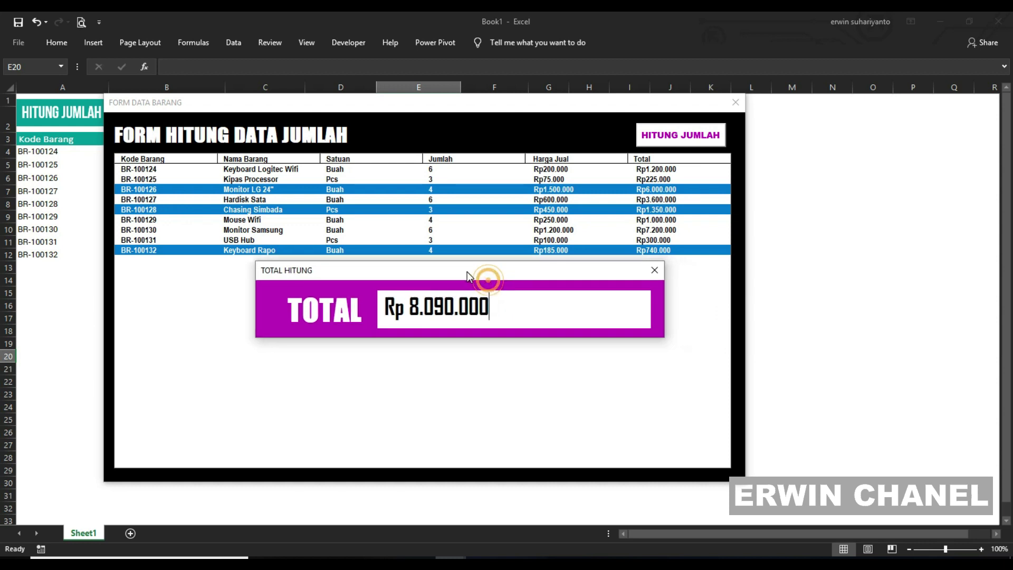
pyautogui.click(654, 269)
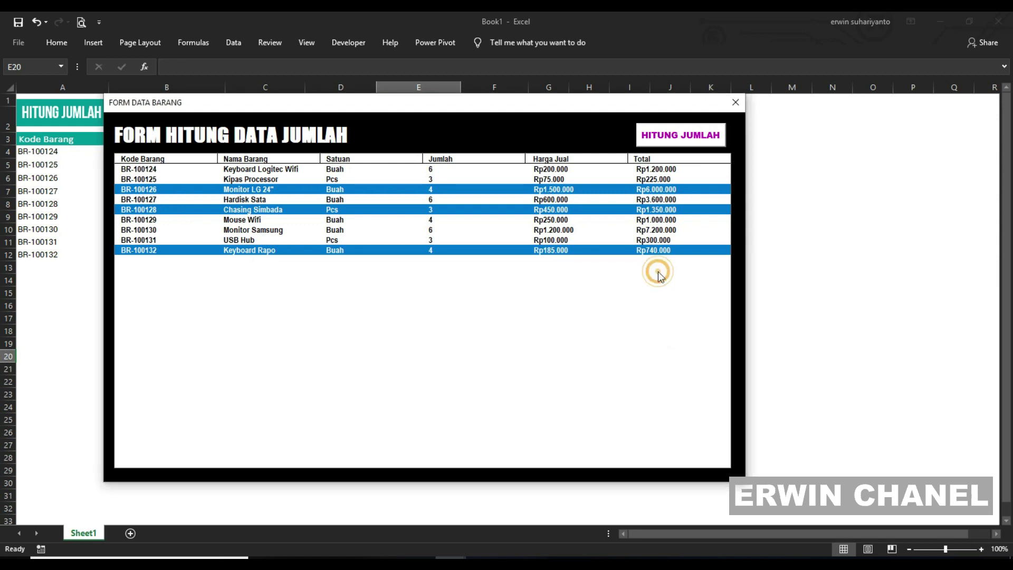
# Total rows BR-100125, BR-100127, BR-100130 and BR-100132, giving Rp 11.765.000
pyautogui.click(535, 179)
pyautogui.click(538, 199)
pyautogui.click(534, 230)
pyautogui.click(544, 250)
pyautogui.click(690, 146)
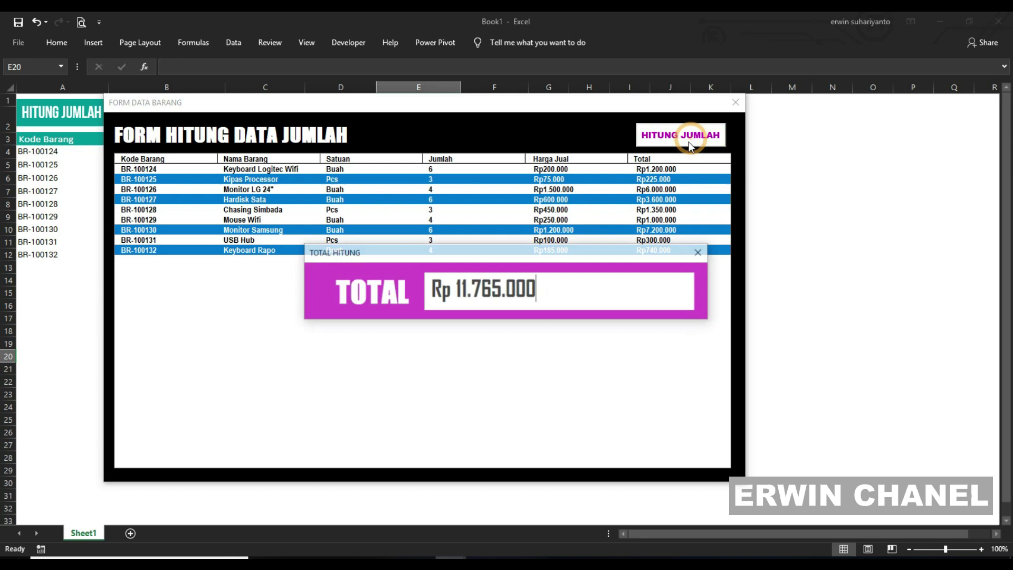
pyautogui.moveTo(560, 252); pyautogui.dragTo(505, 273)
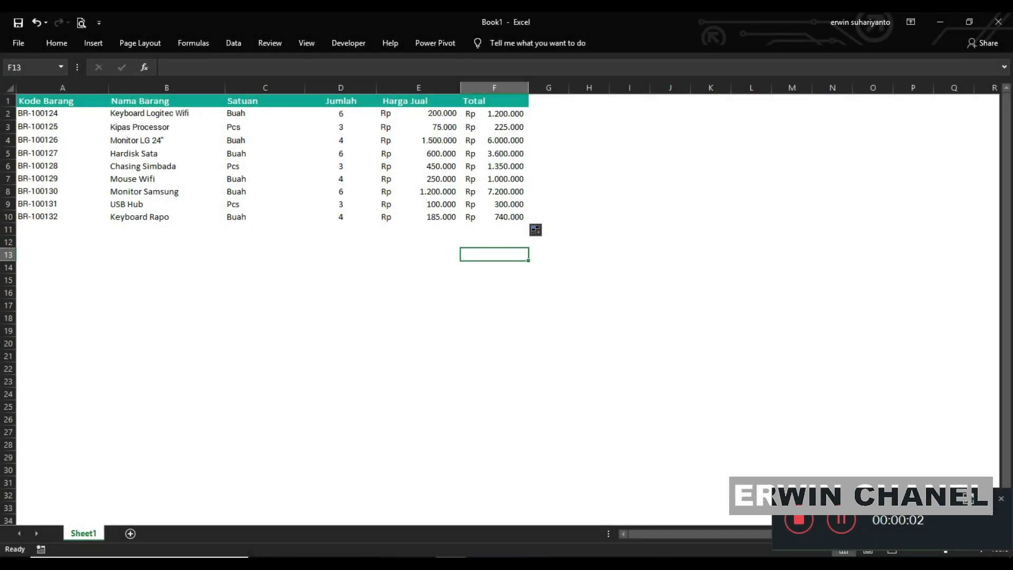
# Select cells C23 and E12, then bring up the Developer tools
pyautogui.click(293, 381)
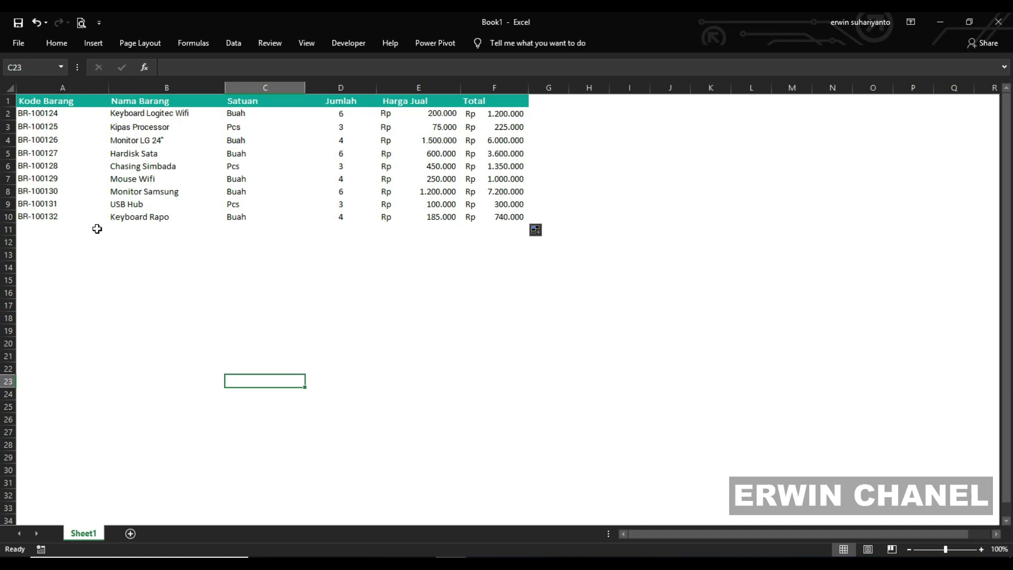
pyautogui.click(405, 242)
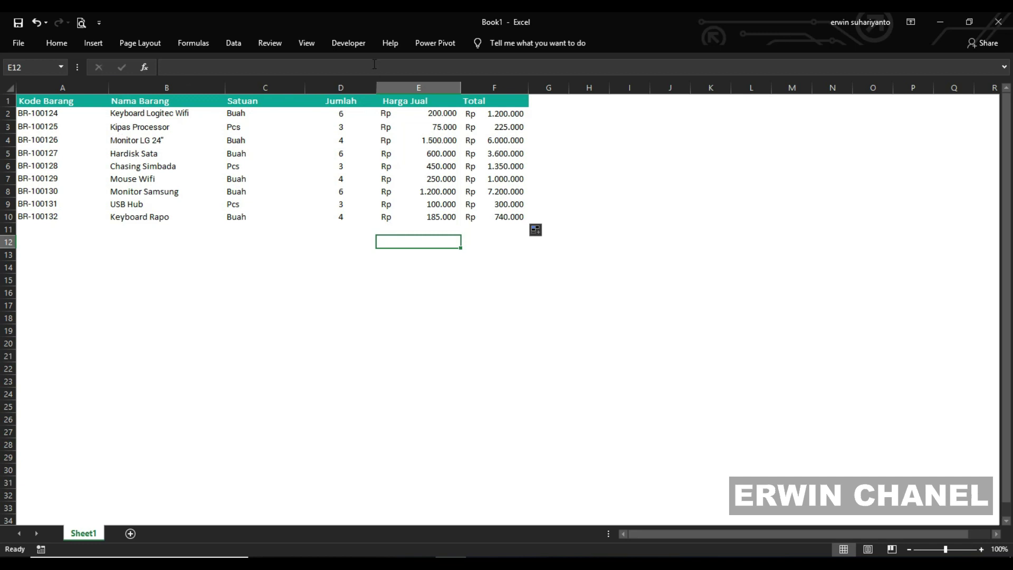
pyautogui.click(348, 43)
# Open the maximized VBA editor, insert a new UserForm and enlarge it considerably
pyautogui.click(19, 77)
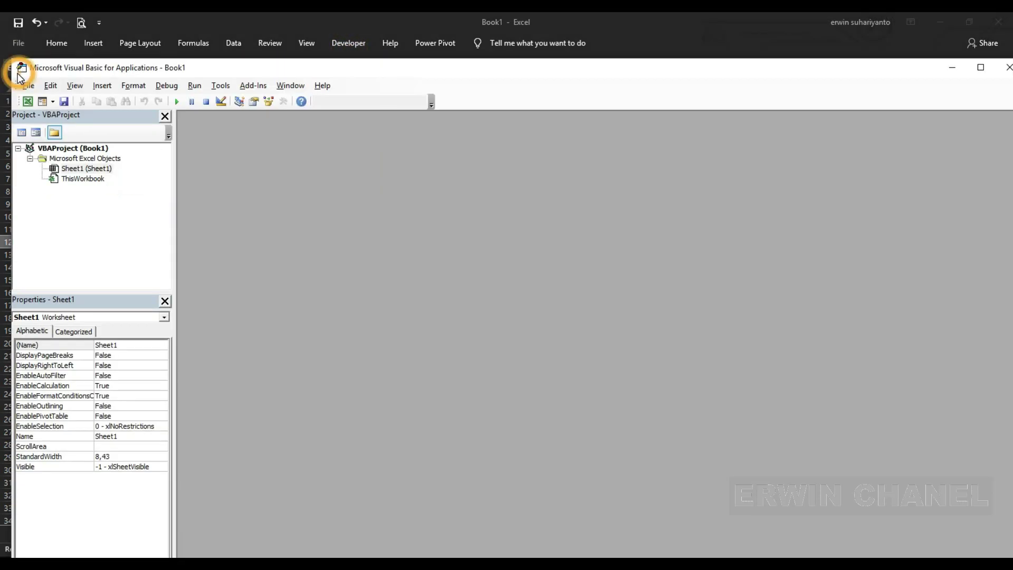
pyautogui.click(979, 69)
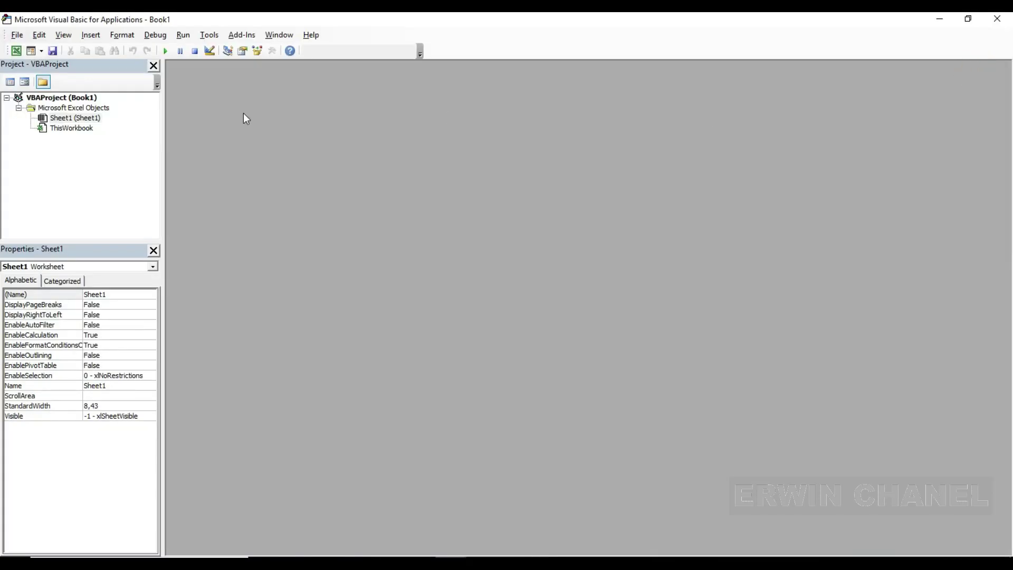
pyautogui.click(41, 50)
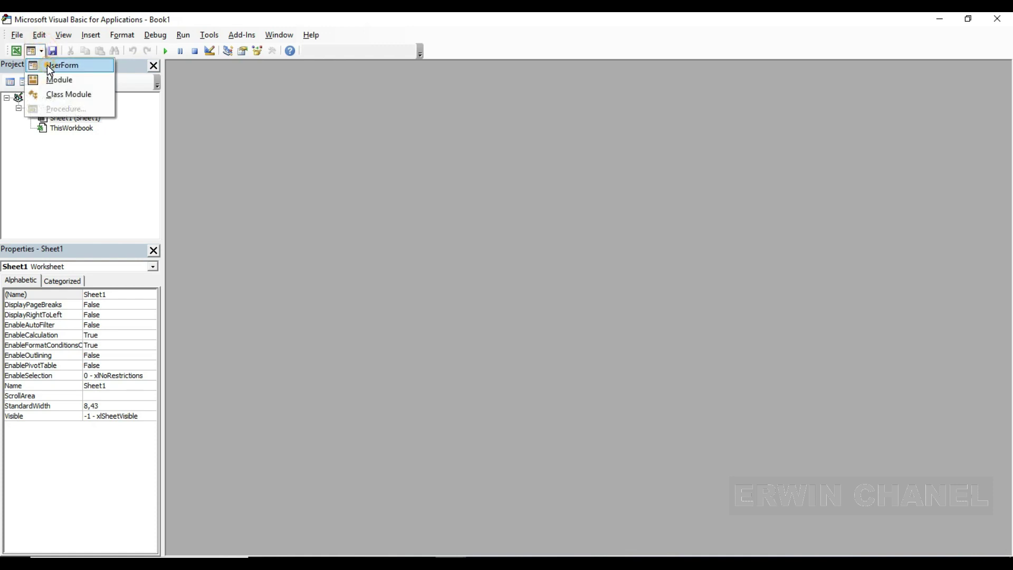
pyautogui.click(46, 65)
pyautogui.moveTo(375, 219); pyautogui.dragTo(809, 463)
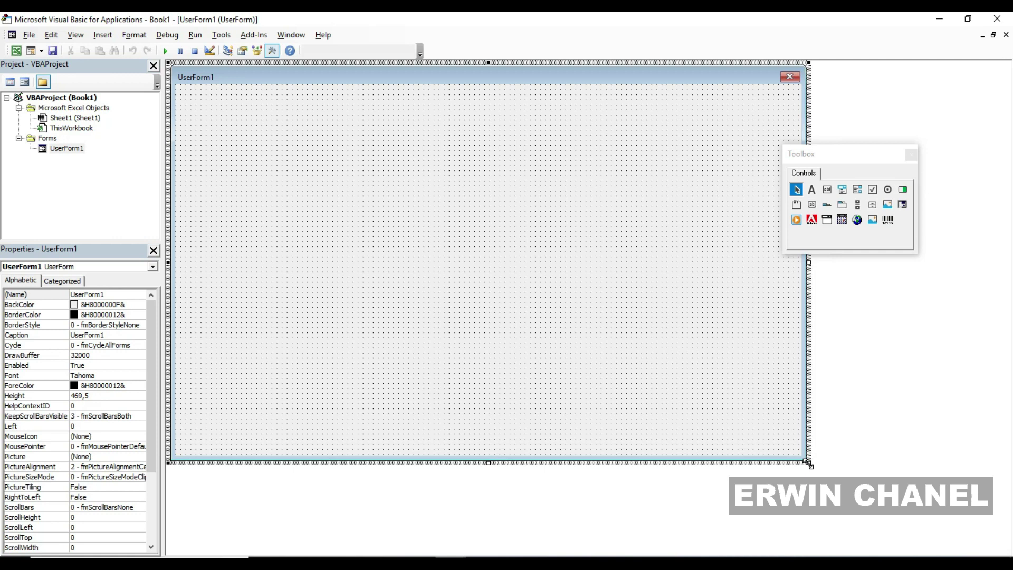
pyautogui.moveTo(809, 464); pyautogui.dragTo(825, 472)
pyautogui.click(343, 203)
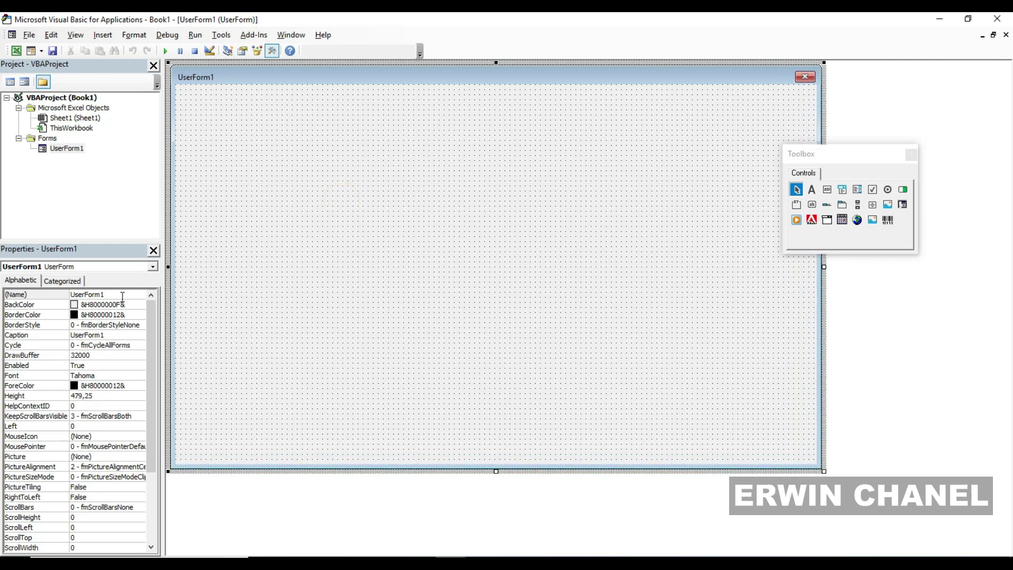
# Set the form's Caption to 'FORM DATA BARANG' and its (Name) to FORMBARANG
pyautogui.click(114, 335)
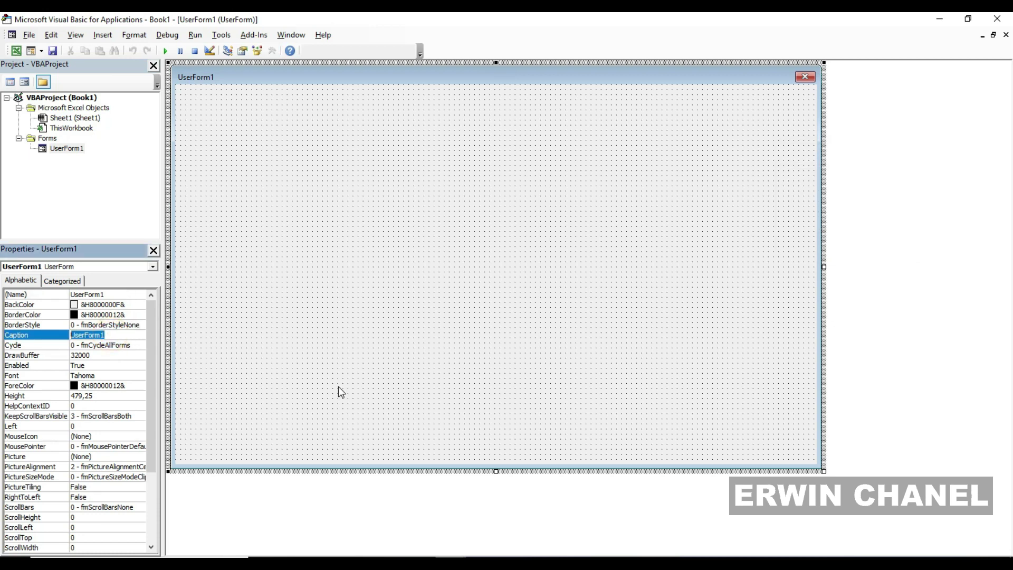
pyautogui.write('FORM DATA BARANG')
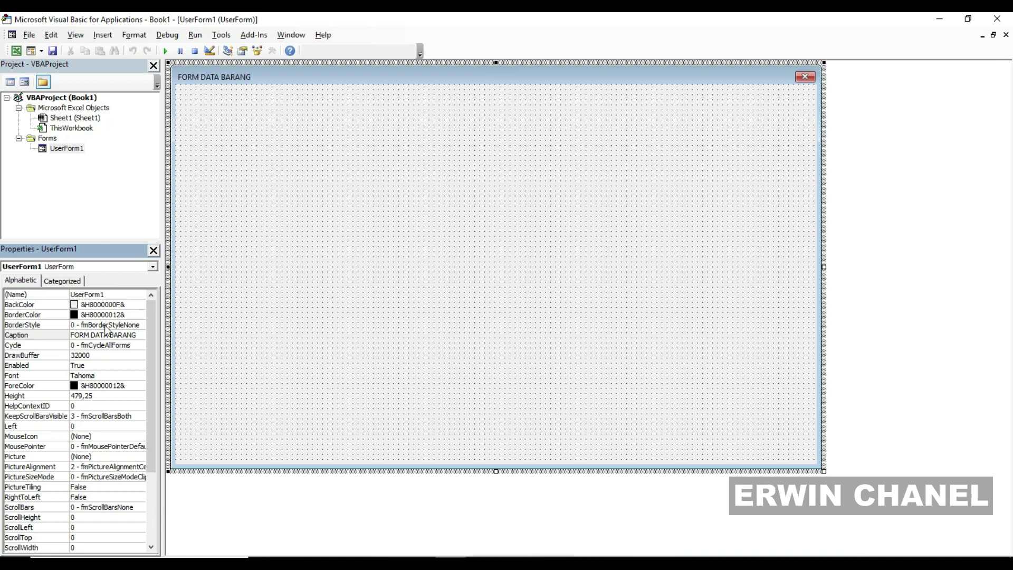
pyautogui.click(109, 297)
pyautogui.write('FORMBAR')
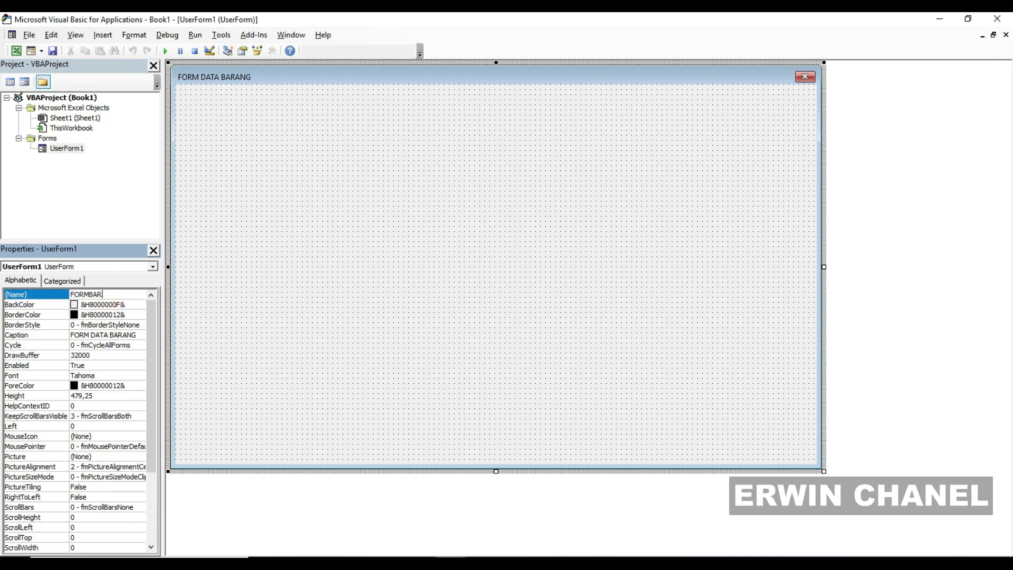
pyautogui.click(50, 298)
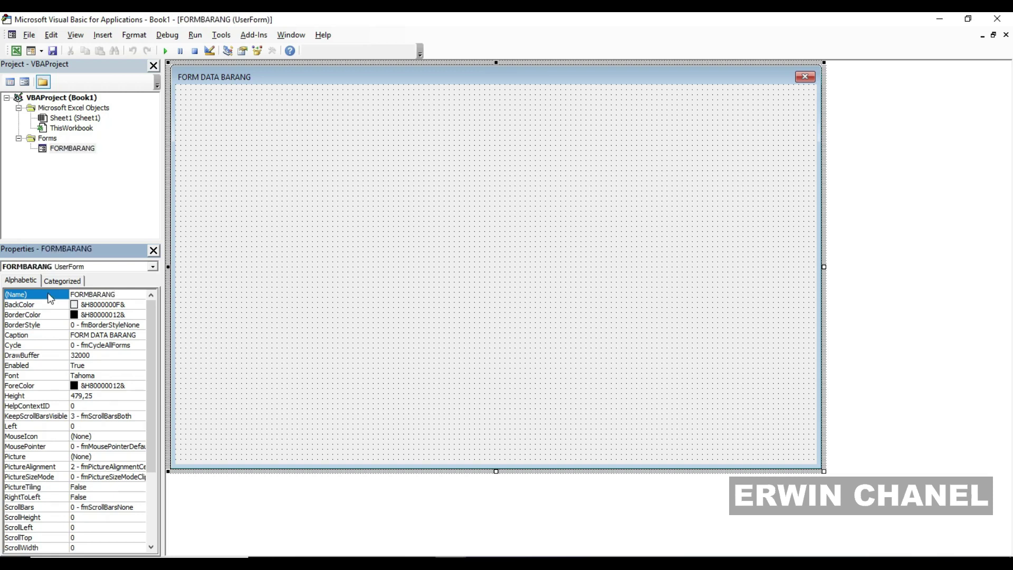
pyautogui.click(329, 229)
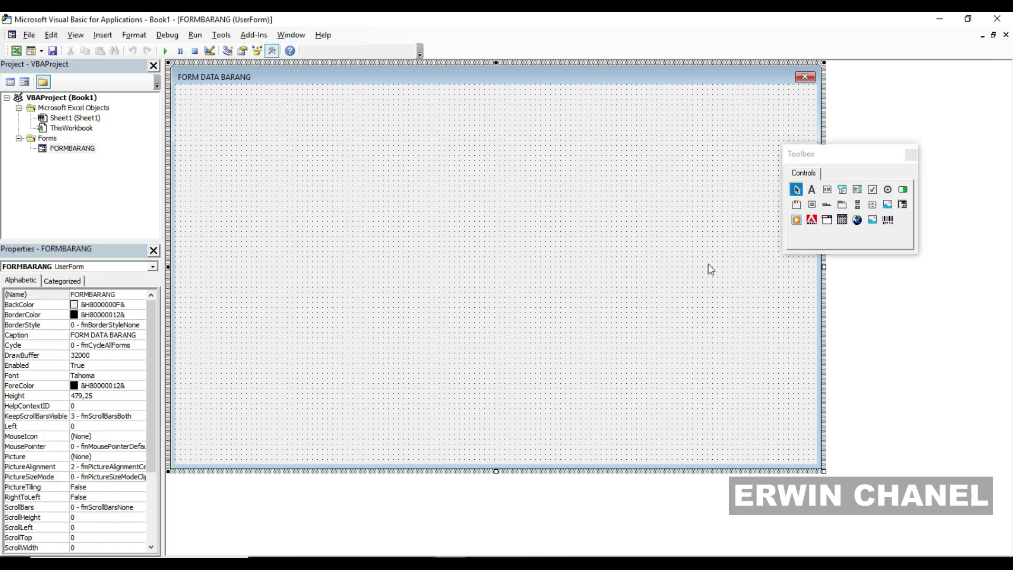
# Choose font Arial with Narrow Bold style at size 10 for FORMBARANG
pyautogui.click(139, 376)
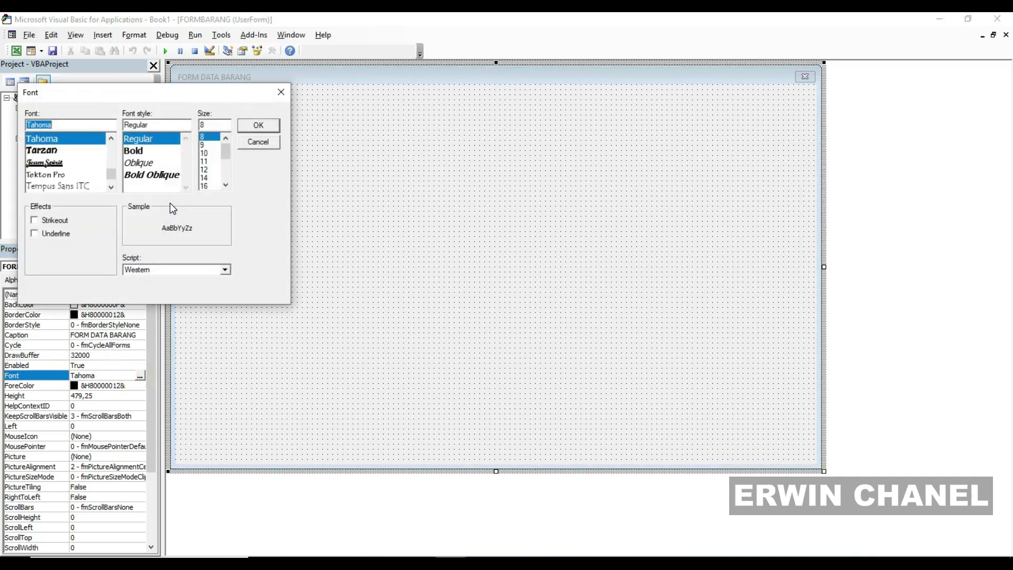
pyautogui.write('Arial')
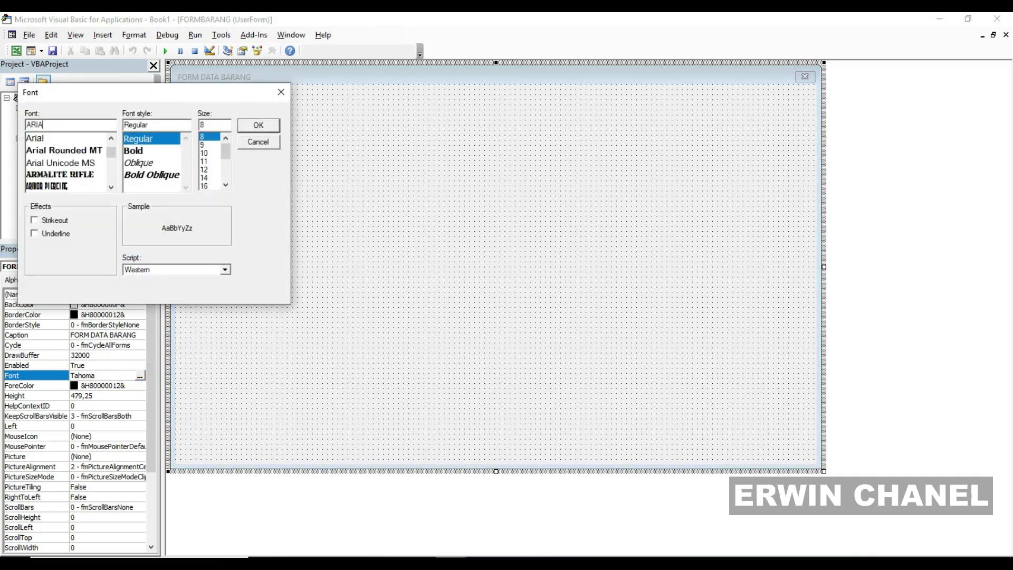
pyautogui.write(' N')
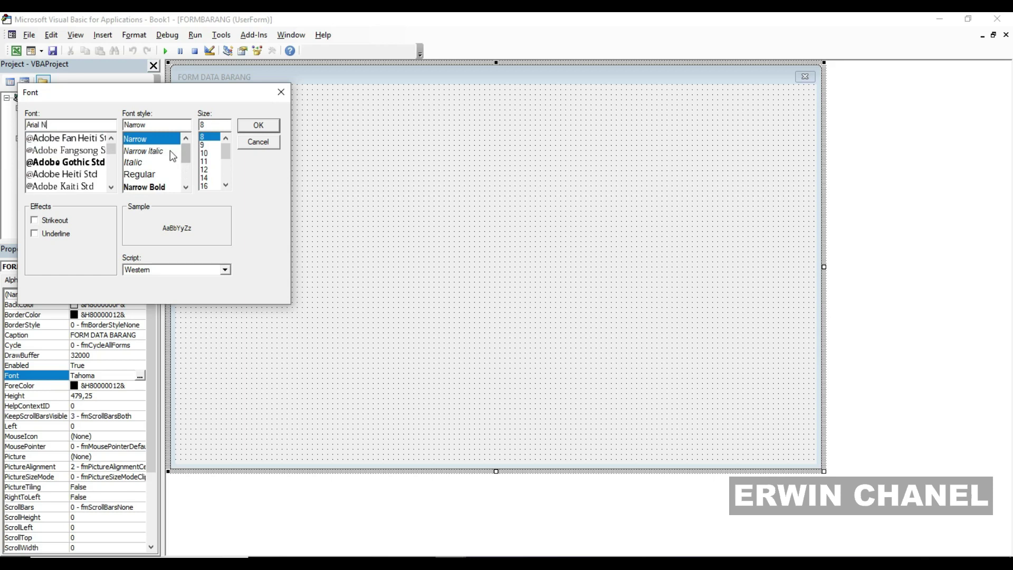
pyautogui.click(154, 138)
pyautogui.click(60, 126)
pyautogui.press('BackSpace')
pyautogui.press('BackSpace')
pyautogui.press('Tab')
pyautogui.click(209, 154)
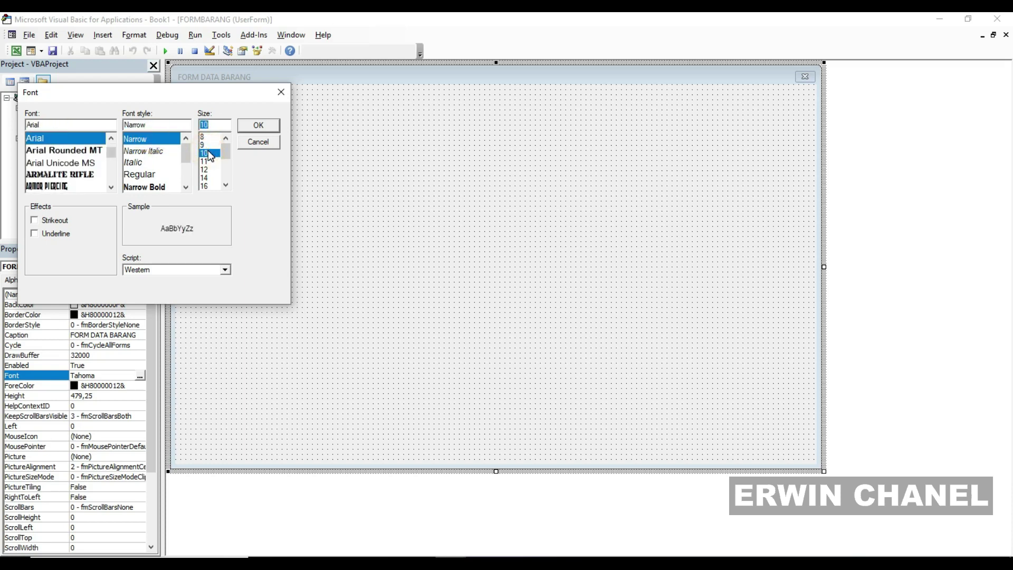
pyautogui.click(150, 187)
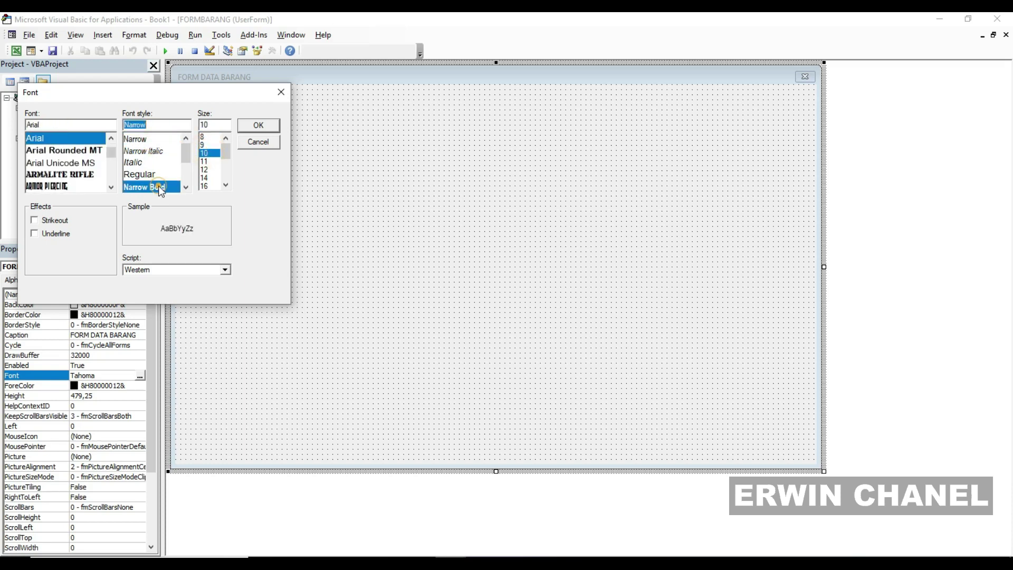
pyautogui.click(261, 128)
pyautogui.click(261, 125)
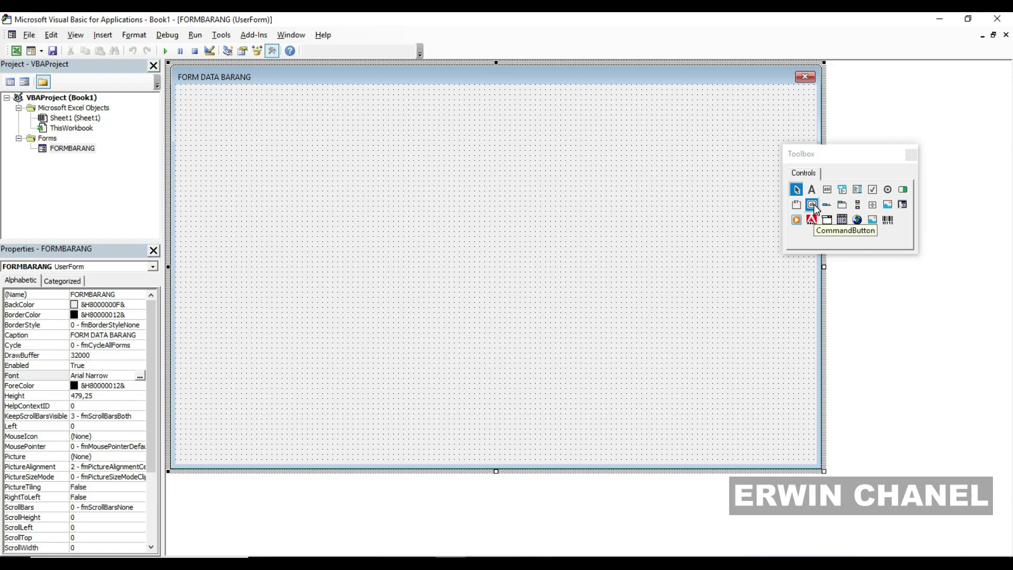
# Draw ListBox1 from the form's upper left to fill most of the form
pyautogui.click(858, 192)
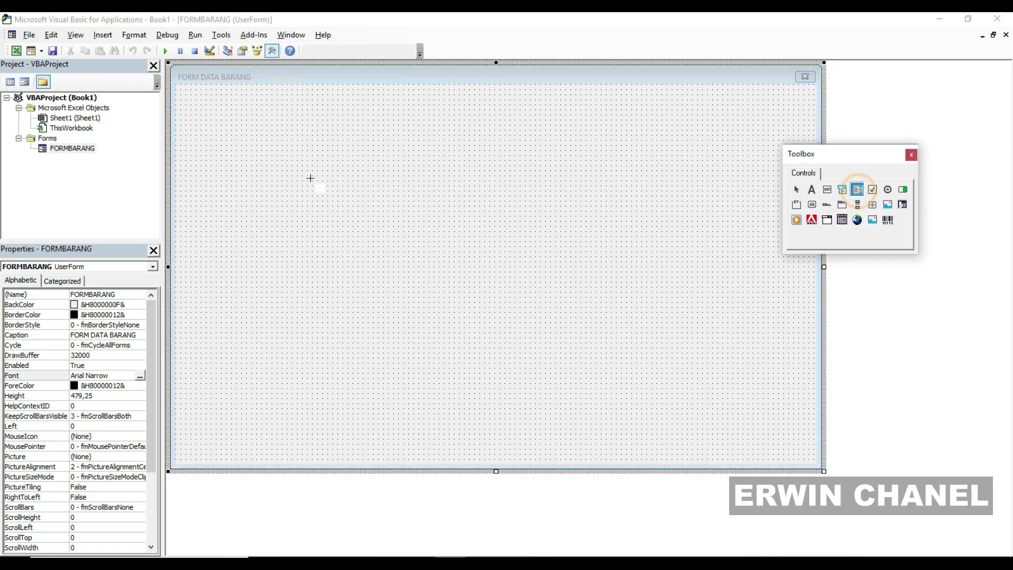
pyautogui.click(254, 168)
pyautogui.moveTo(288, 193); pyautogui.dragTo(218, 152)
pyautogui.moveTo(248, 192)
pyautogui.mouseDown()
pyautogui.moveTo(556, 377)
pyautogui.moveTo(805, 454)
pyautogui.mouseUp()
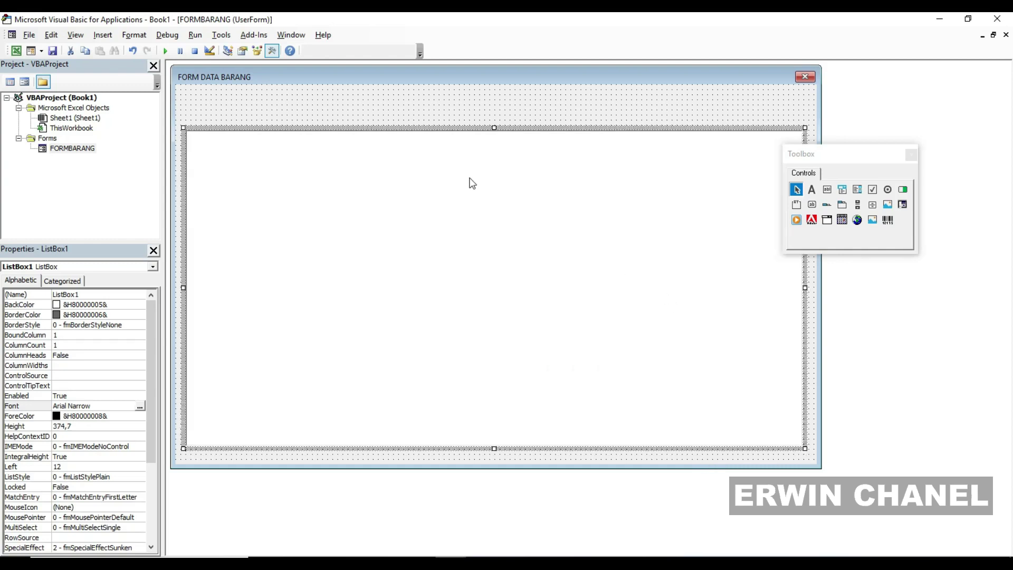
# Adjust ListBox1's top and bottom edges to leave a narrow strip above it
pyautogui.moveTo(496, 128); pyautogui.dragTo(489, 164)
pyautogui.moveTo(489, 165); pyautogui.dragTo(494, 129)
pyautogui.moveTo(476, 127); pyautogui.dragTo(474, 102)
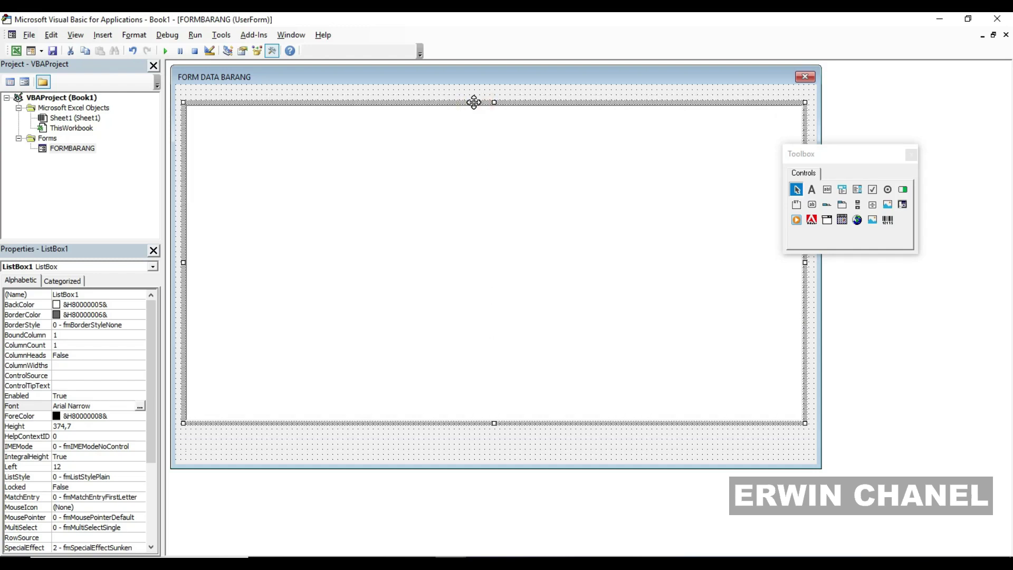
pyautogui.moveTo(474, 103); pyautogui.dragTo(472, 118)
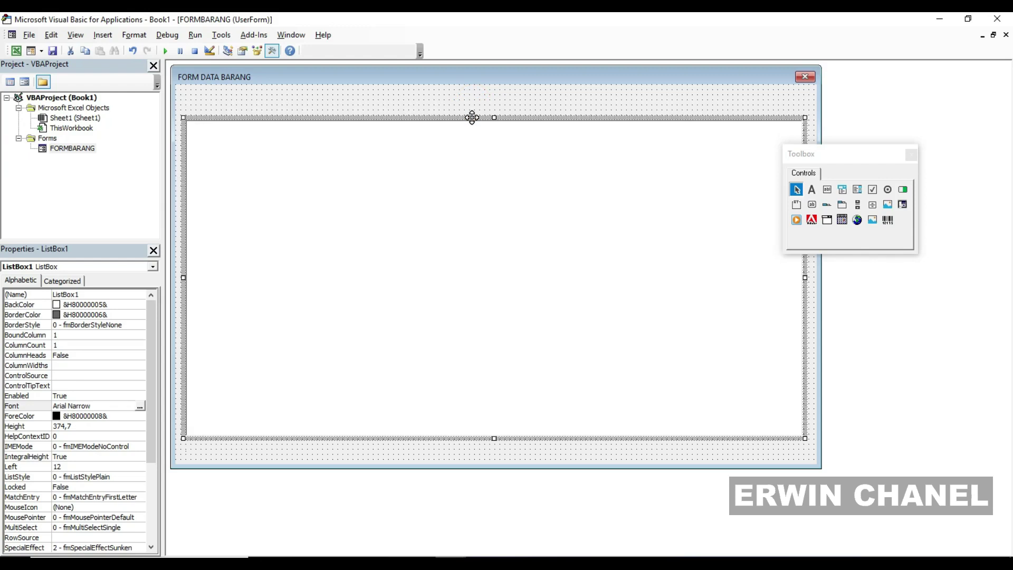
pyautogui.moveTo(472, 117)
pyautogui.mouseDown()
pyautogui.moveTo(472, 96)
pyautogui.moveTo(470, 133)
pyautogui.mouseUp()
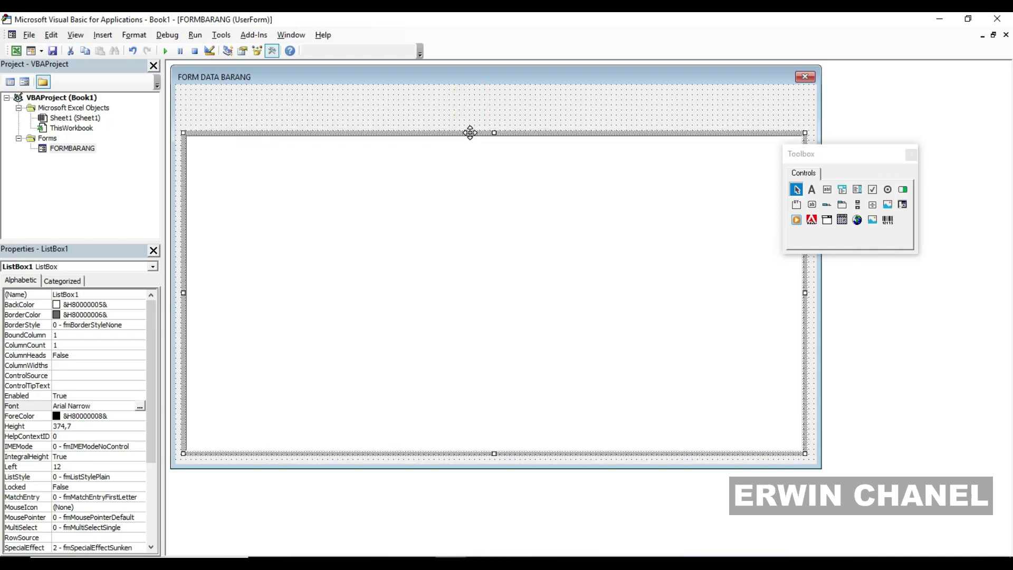
pyautogui.click(471, 123)
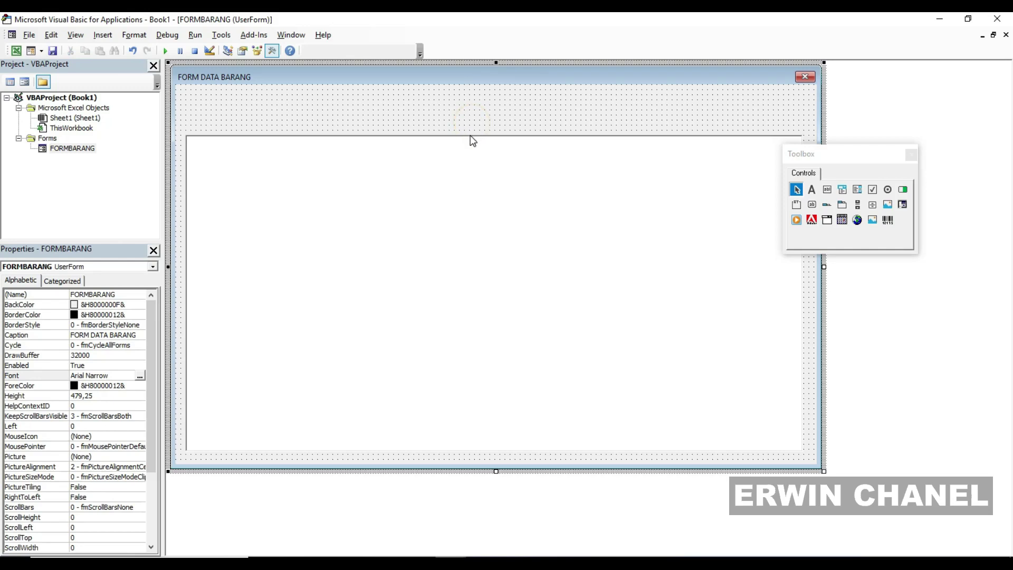
pyautogui.moveTo(471, 139); pyautogui.dragTo(474, 120)
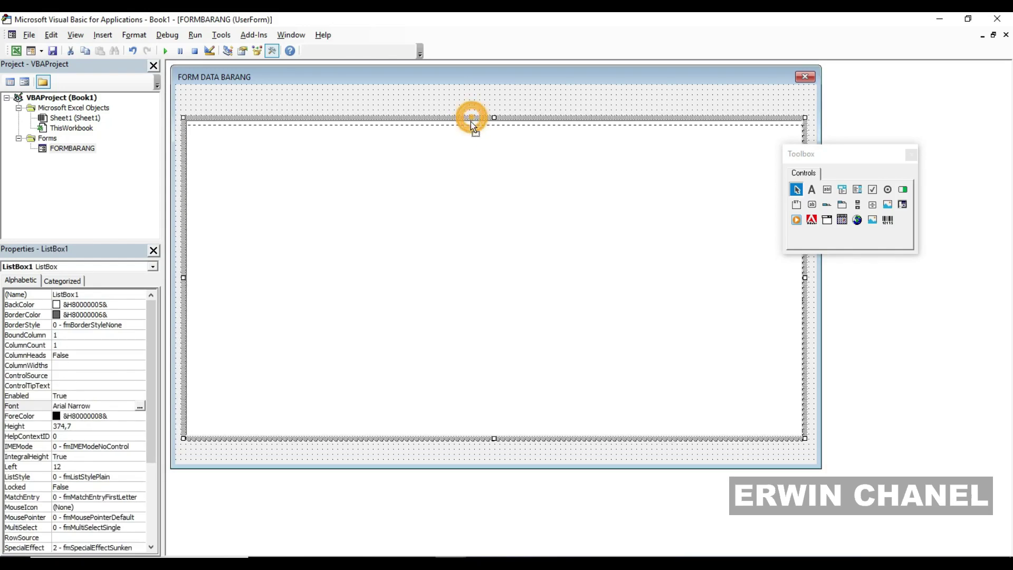
pyautogui.moveTo(471, 118); pyautogui.dragTo(470, 123)
pyautogui.moveTo(490, 444)
pyautogui.mouseDown()
pyautogui.moveTo(493, 413)
pyautogui.moveTo(496, 461)
pyautogui.mouseUp()
pyautogui.click(491, 456)
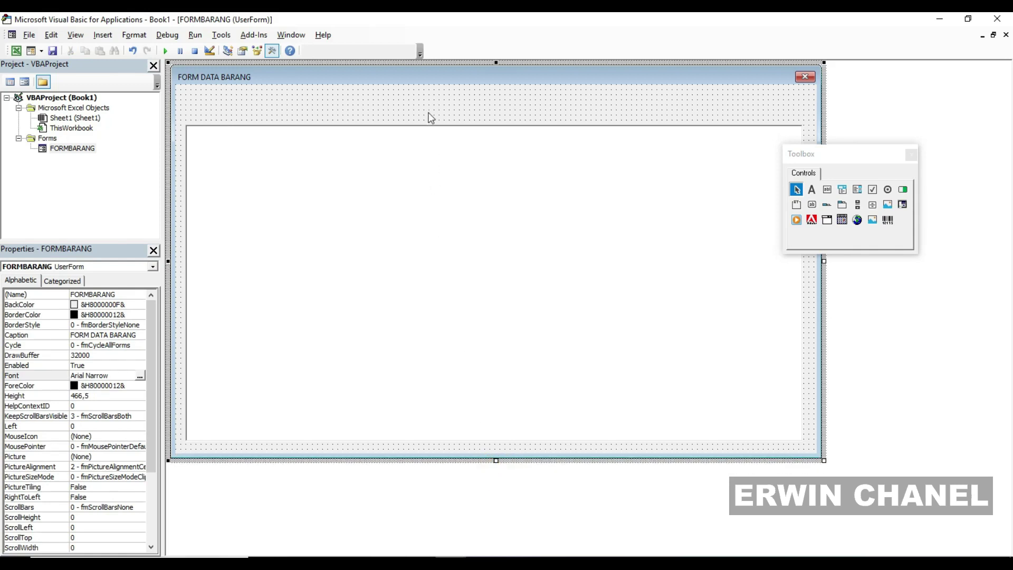
# Draw CommandButton1 at the form's top right above the list box, made taller (Height 30)
pyautogui.click(815, 208)
pyautogui.click(654, 97)
pyautogui.moveTo(685, 108)
pyautogui.mouseDown()
pyautogui.moveTo(766, 111)
pyautogui.moveTo(706, 108)
pyautogui.moveTo(753, 89)
pyautogui.mouseUp()
pyautogui.click(685, 102)
pyautogui.click(727, 105)
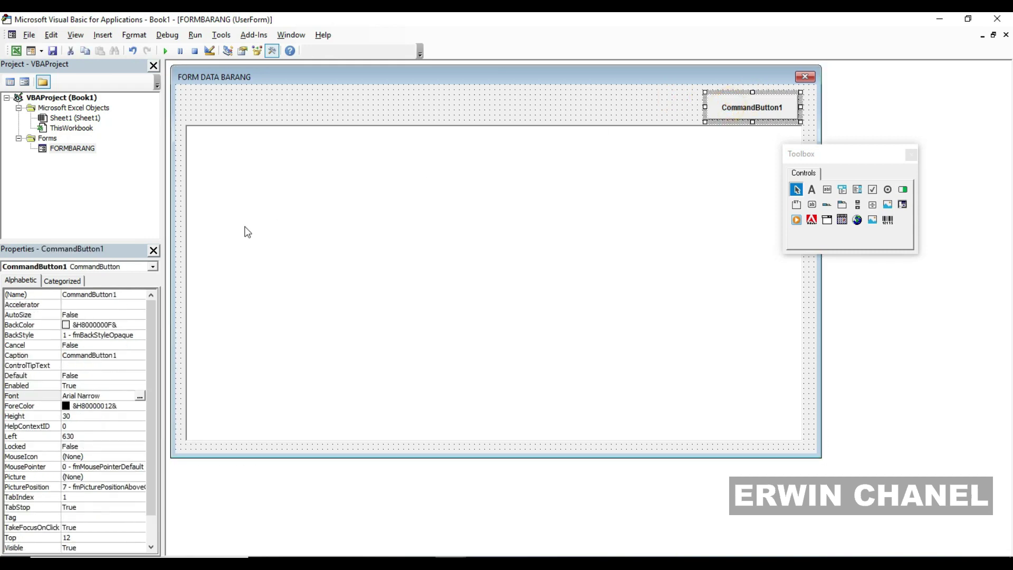
pyautogui.click(303, 188)
pyautogui.click(235, 99)
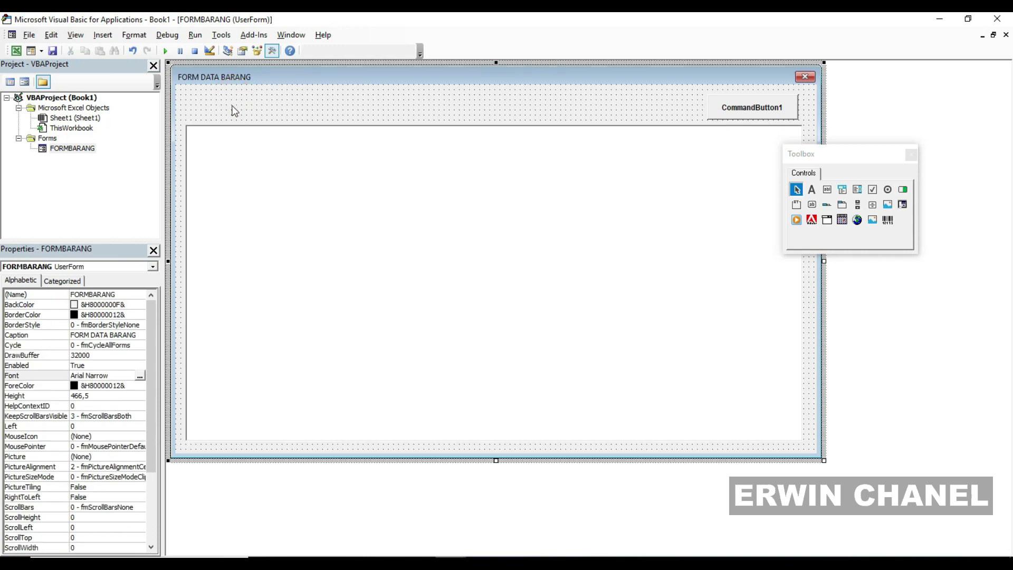
pyautogui.click(234, 145)
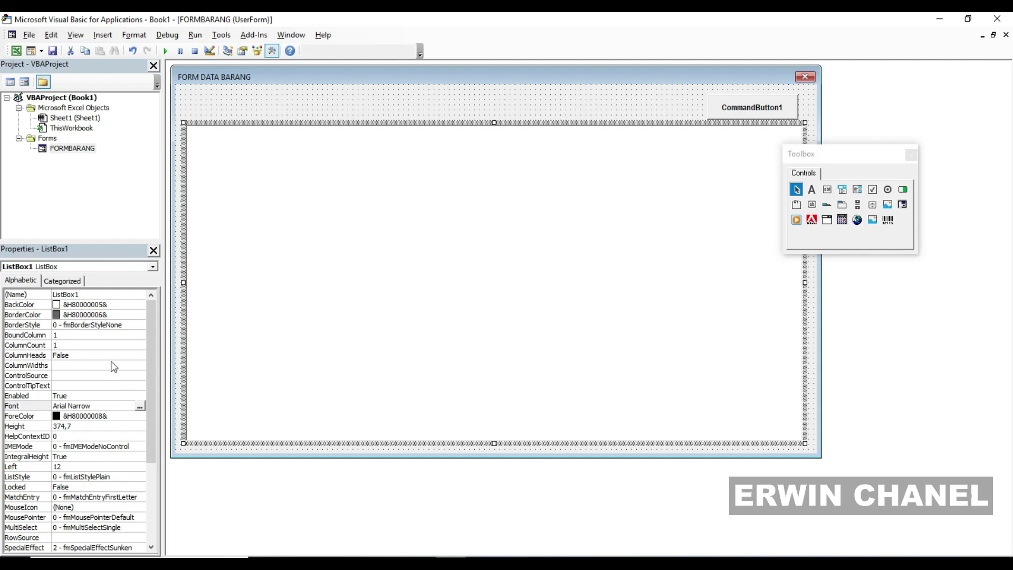
# Set ListBox1's ColumnCount to 6 and ColumnHeads to True, with the sheet visible behind
pyautogui.moveTo(223, 21); pyautogui.dragTo(117, 157)
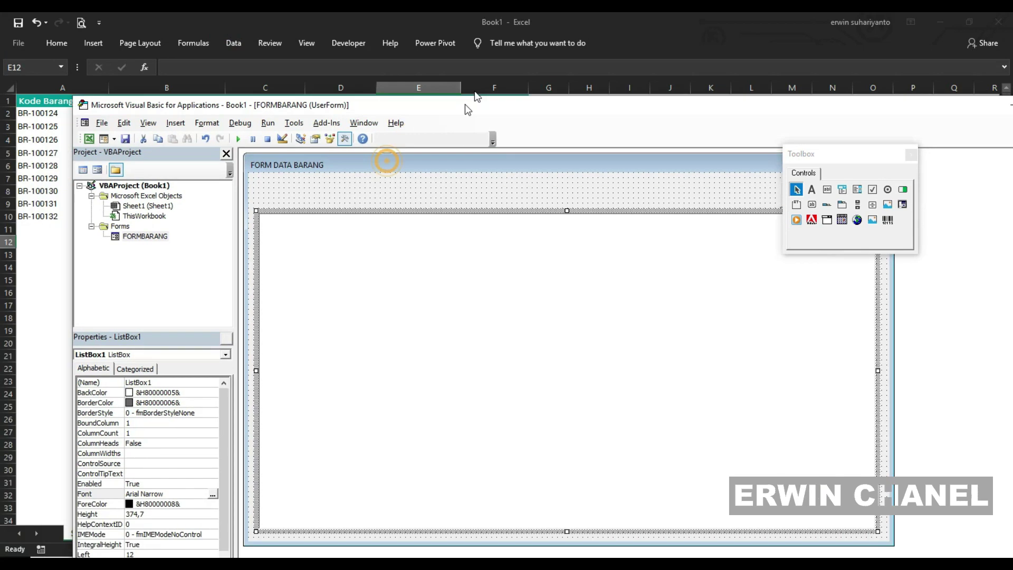
pyautogui.moveTo(393, 162); pyautogui.dragTo(500, 54)
pyautogui.click(174, 381)
pyautogui.write('6')
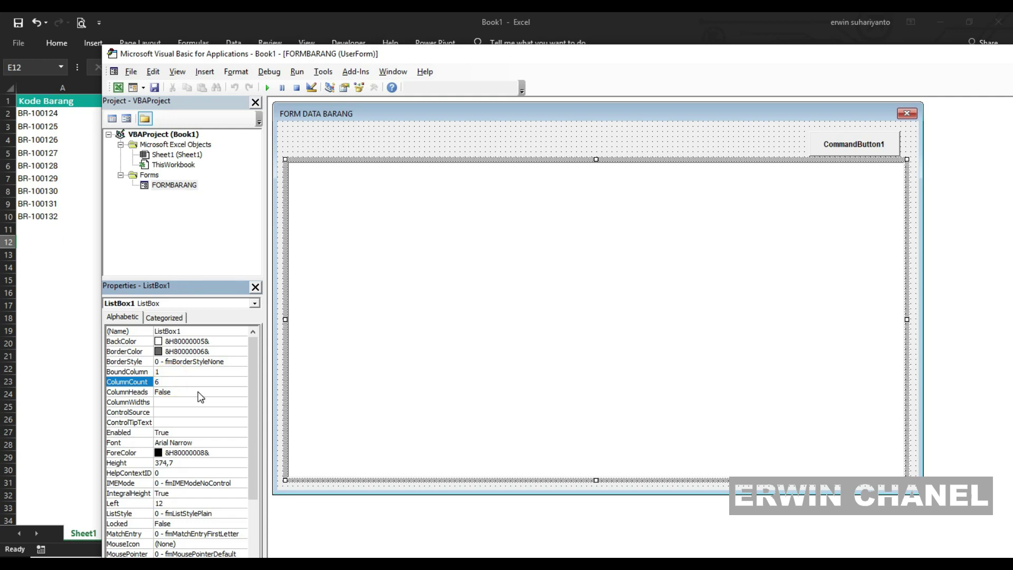
pyautogui.click(199, 392)
pyautogui.click(241, 392)
pyautogui.click(222, 401)
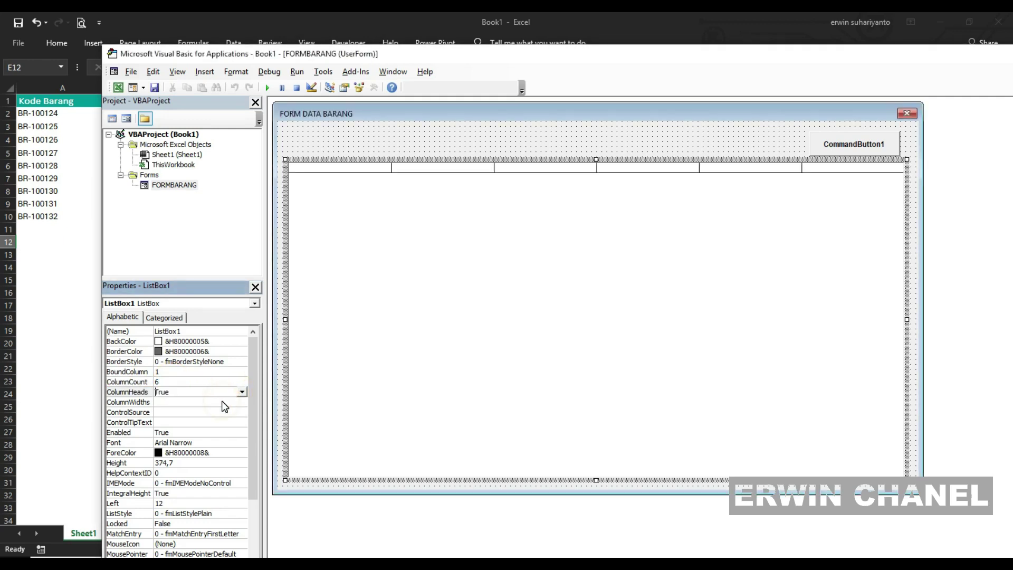
pyautogui.click(448, 133)
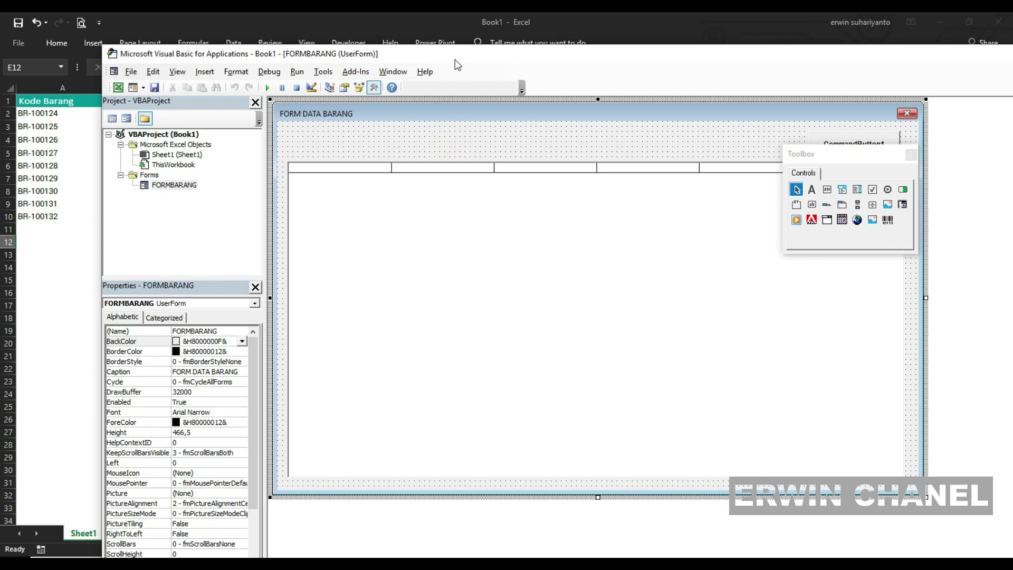
pyautogui.moveTo(455, 59); pyautogui.dragTo(371, 190)
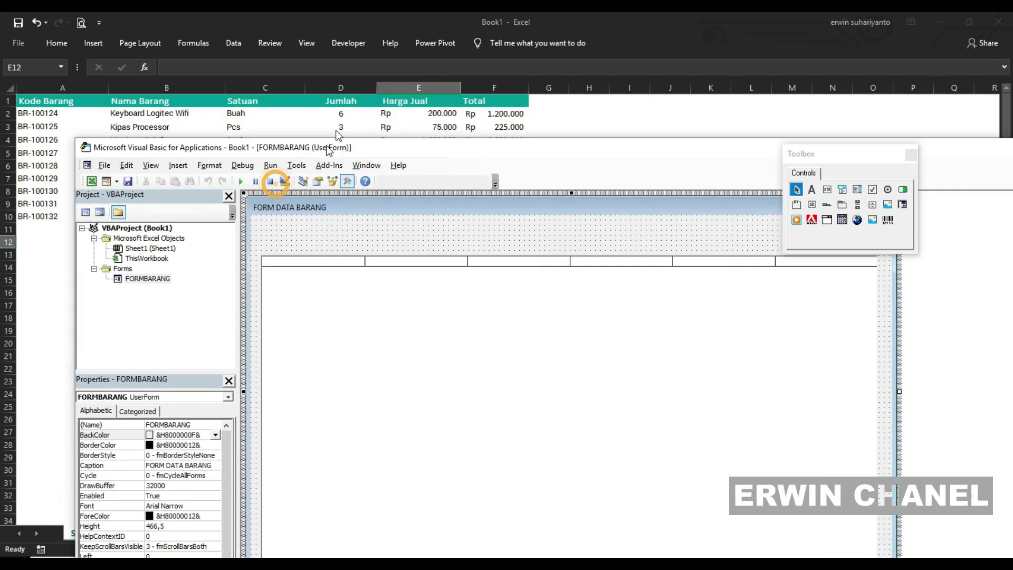
# In Name Manager, inspect the existing DATABARANG name and delete it
pyautogui.click(49, 153)
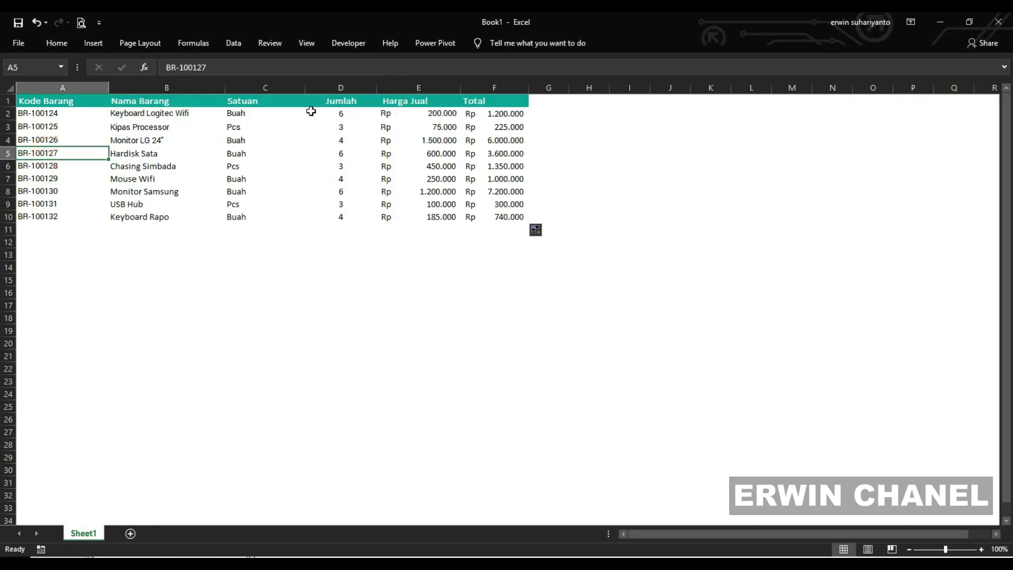
pyautogui.click(204, 44)
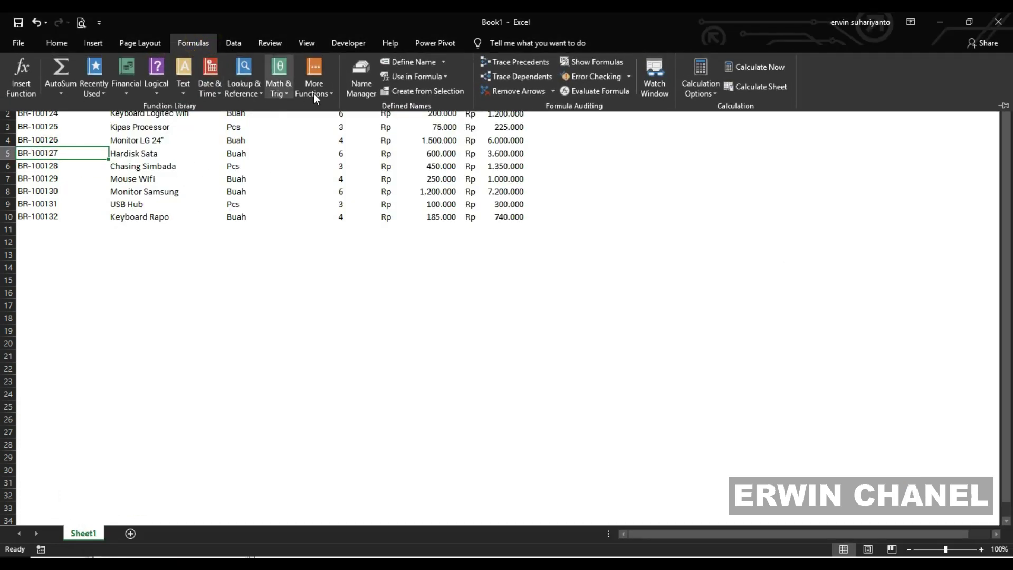
pyautogui.click(364, 68)
pyautogui.click(567, 203)
pyautogui.click(771, 380)
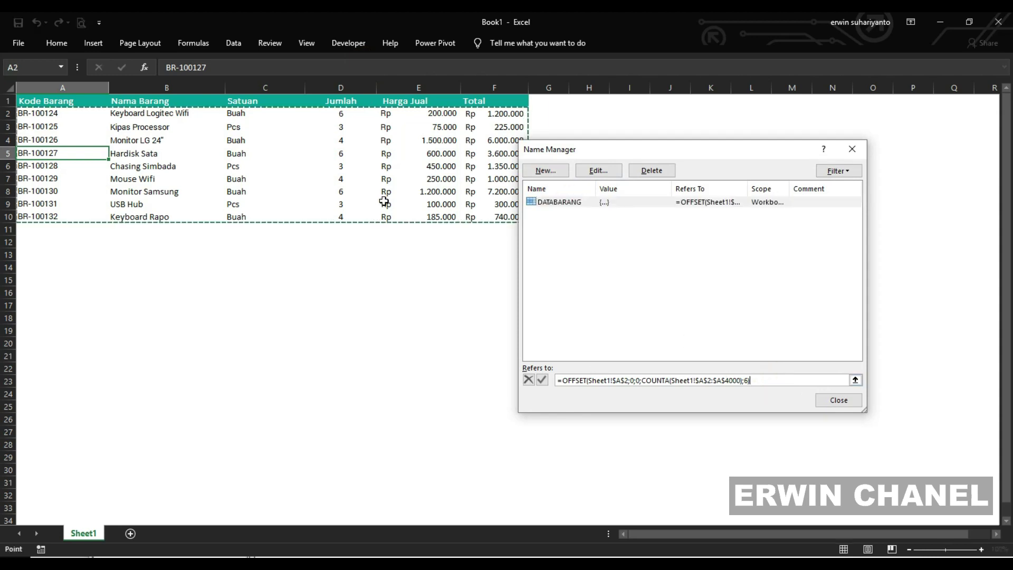
pyautogui.click(618, 203)
pyautogui.click(649, 175)
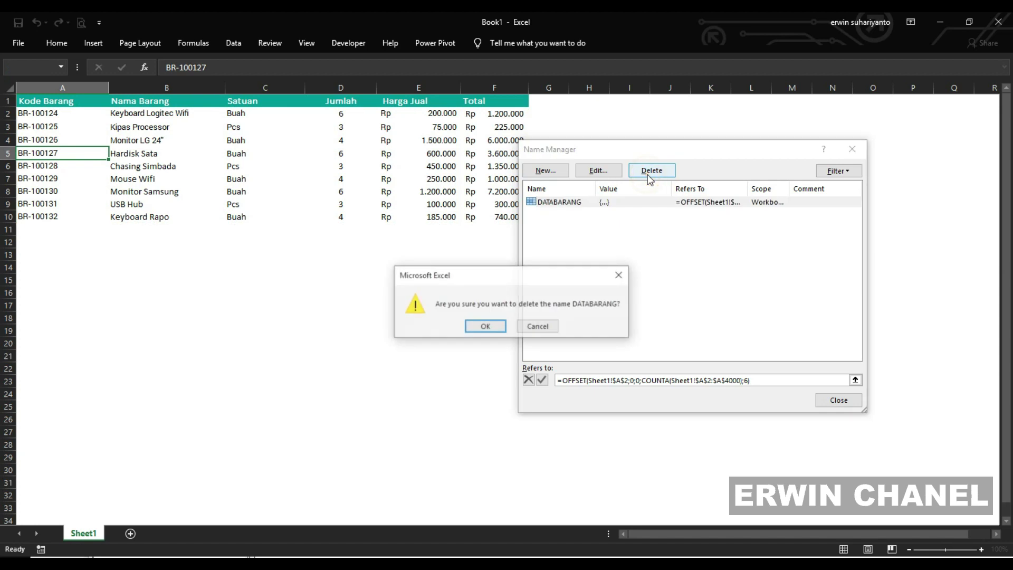
pyautogui.click(482, 325)
# Define DATABARANG as =OFFSET(Sheet1!$A$2;0;0;COUNTA(Sheet1!$A$2:$A$40000);6)
pyautogui.click(543, 172)
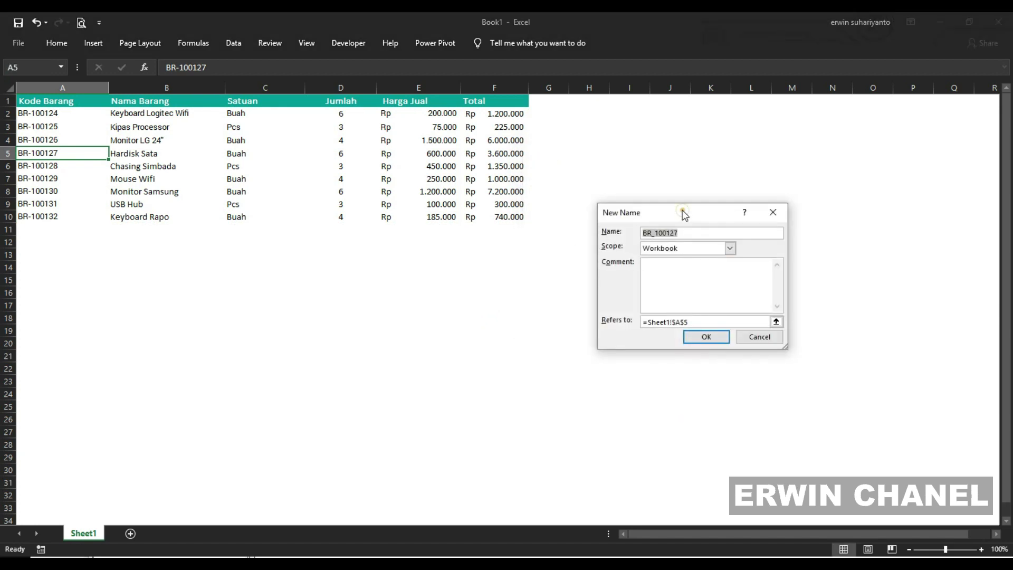
pyautogui.moveTo(682, 213); pyautogui.dragTo(333, 235)
pyautogui.moveTo(436, 362); pyautogui.dragTo(611, 395)
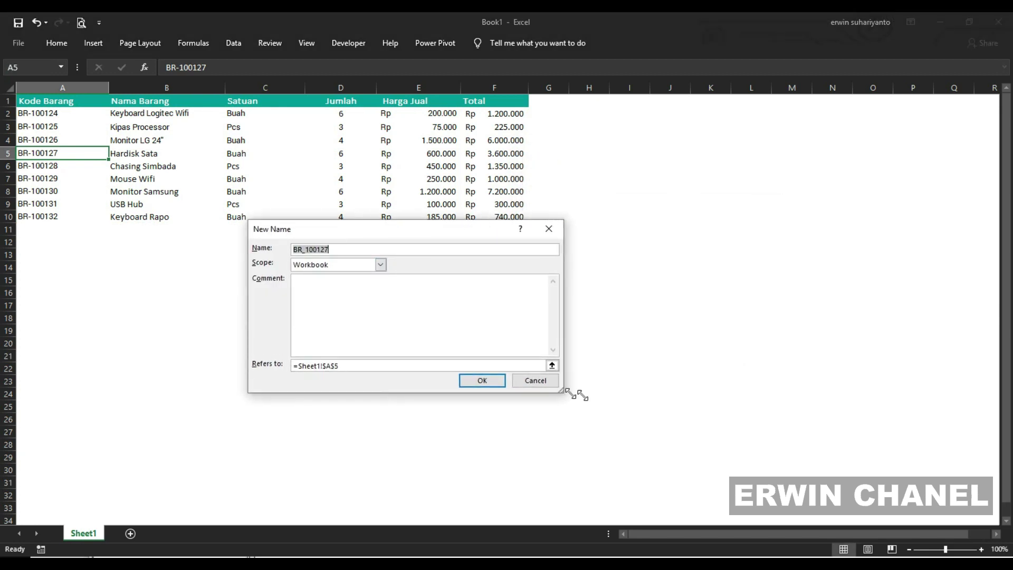
pyautogui.moveTo(439, 232); pyautogui.dragTo(408, 247)
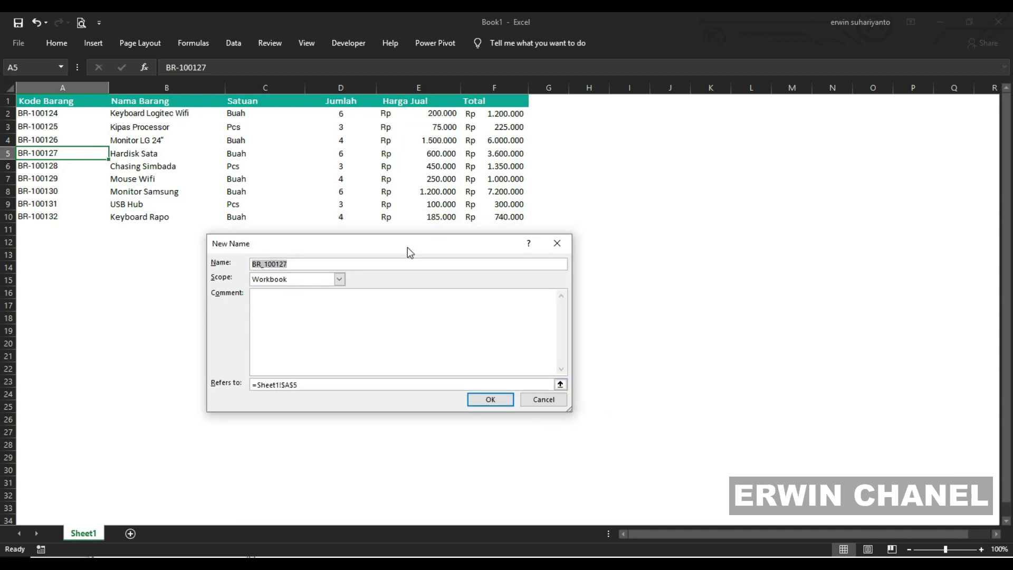
pyautogui.write('DATA')
pyautogui.write('BARANG')
pyautogui.moveTo(301, 388); pyautogui.dragTo(162, 380)
pyautogui.write('=OFFSET(')
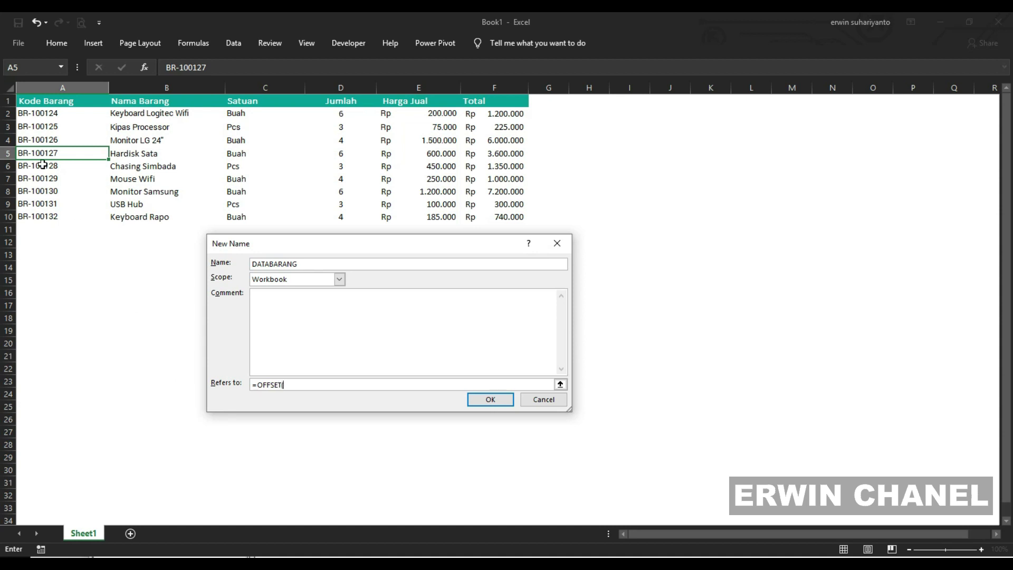
pyautogui.click(44, 117)
pyautogui.write(';0;0;COUNTA(')
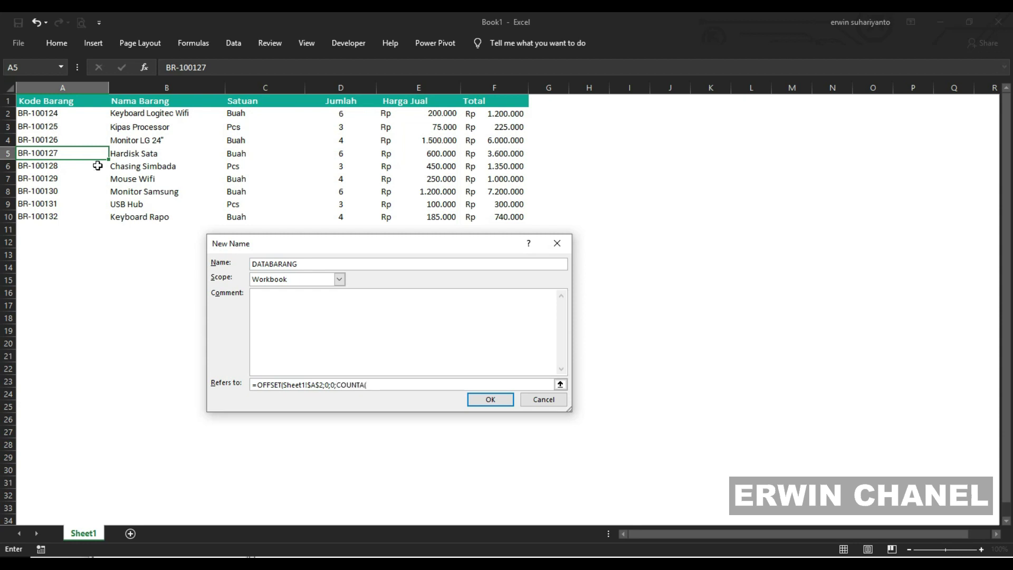
pyautogui.moveTo(45, 116)
pyautogui.mouseDown()
pyautogui.moveTo(44, 138)
pyautogui.moveTo(56, 141)
pyautogui.mouseUp()
pyautogui.write('0000);6')
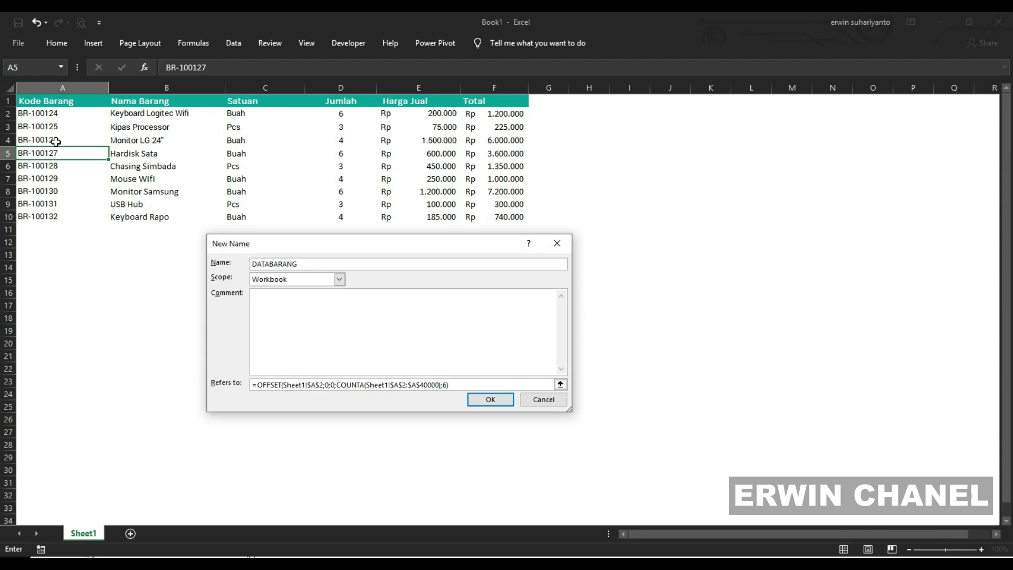
pyautogui.press('Return')
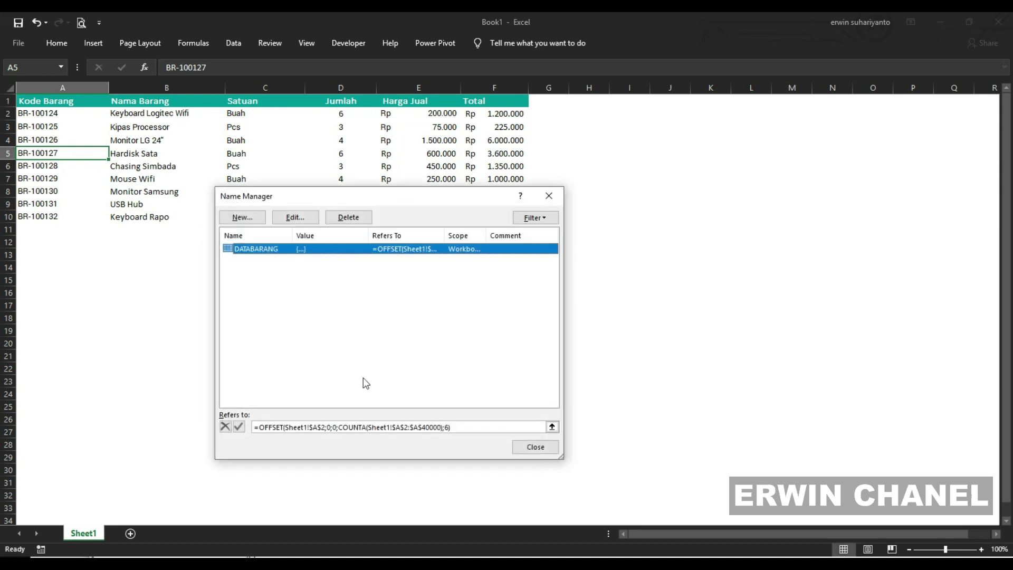
# Verify the DATABARANG formula, close Name Manager and return to the VBA editor with Alt+F11
pyautogui.click(459, 424)
pyautogui.moveTo(379, 196)
pyautogui.mouseDown()
pyautogui.moveTo(319, 283)
pyautogui.moveTo(675, 153)
pyautogui.moveTo(665, 116)
pyautogui.mouseUp()
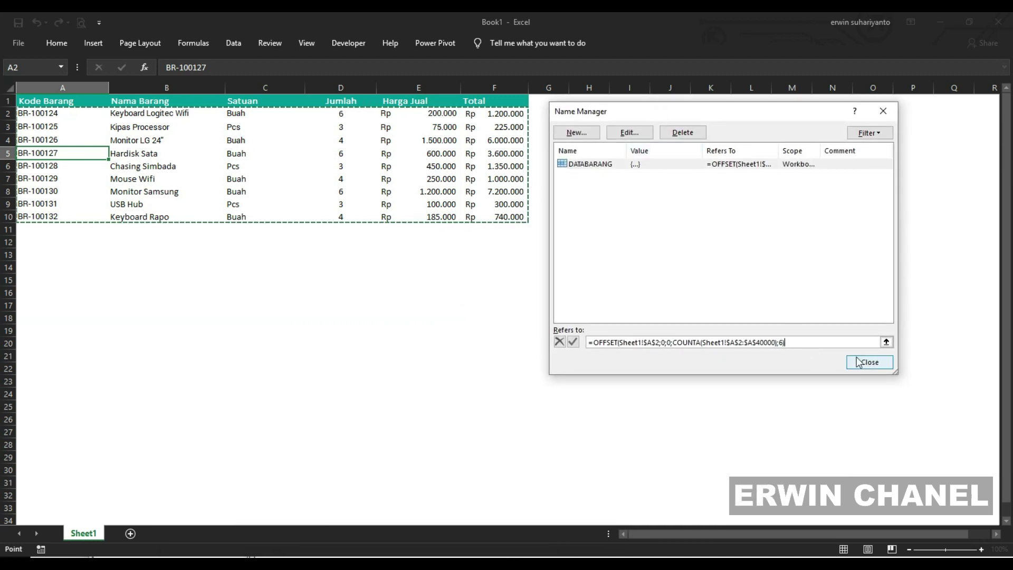
pyautogui.click(594, 164)
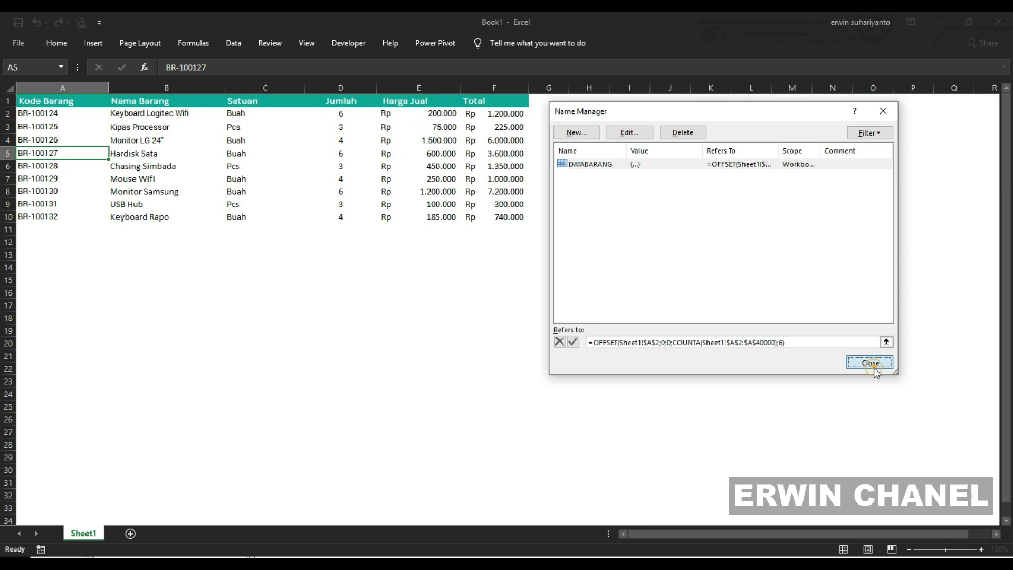
pyautogui.click(870, 363)
pyautogui.hotkey('alt', 'F11')
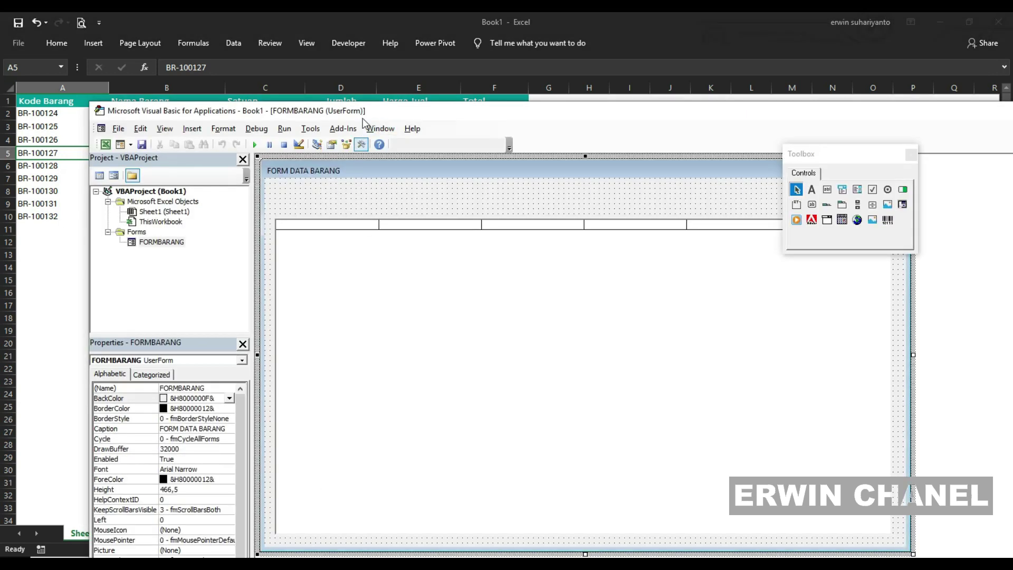
# Set ListBox1's RowSource to DATABARANG and move the Toolbox below the list
pyautogui.moveTo(364, 111); pyautogui.dragTo(354, 60)
pyautogui.click(295, 223)
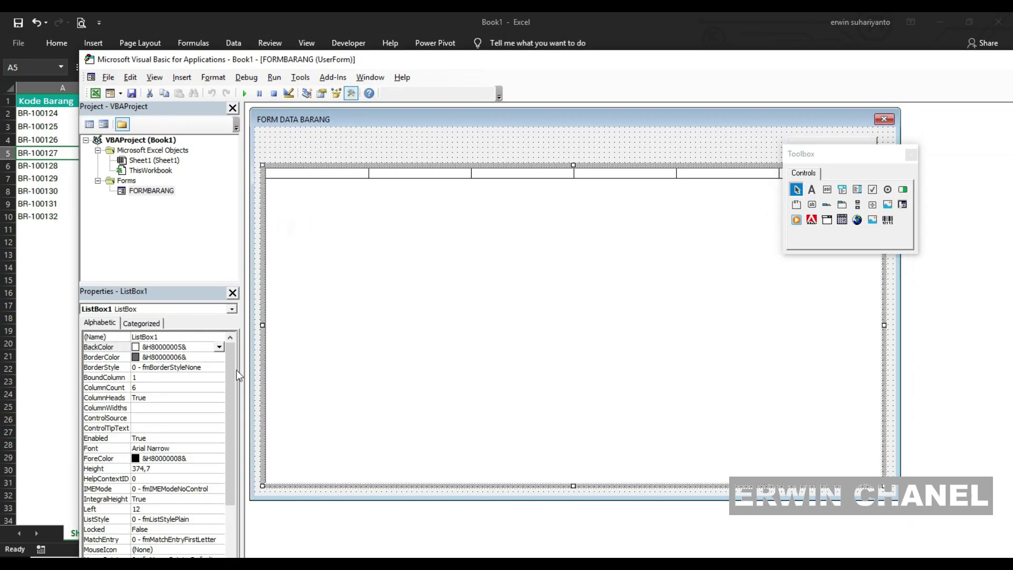
pyautogui.scroll(-4, 226, 451)
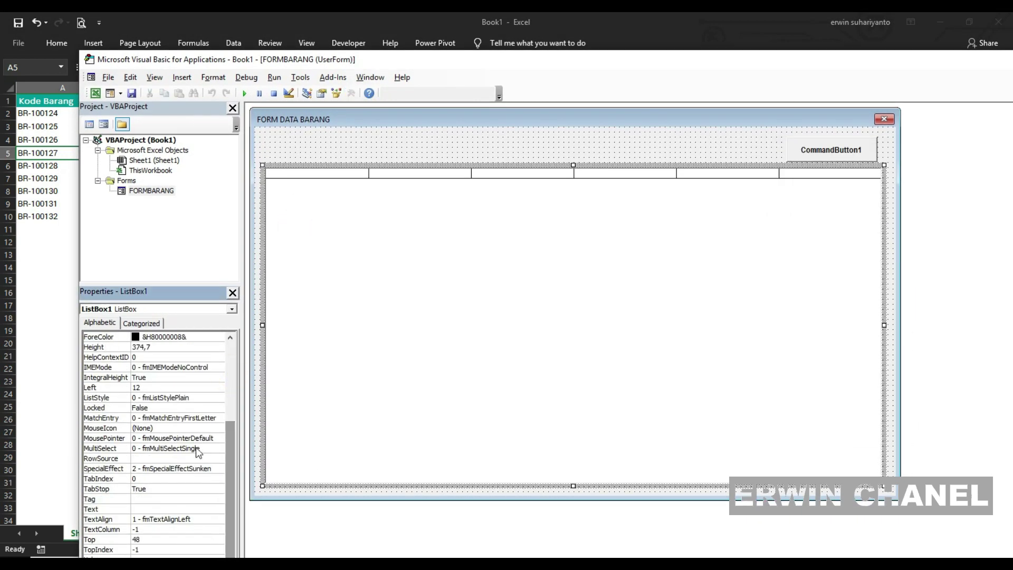
pyautogui.click(140, 458)
pyautogui.write('DATABARA')
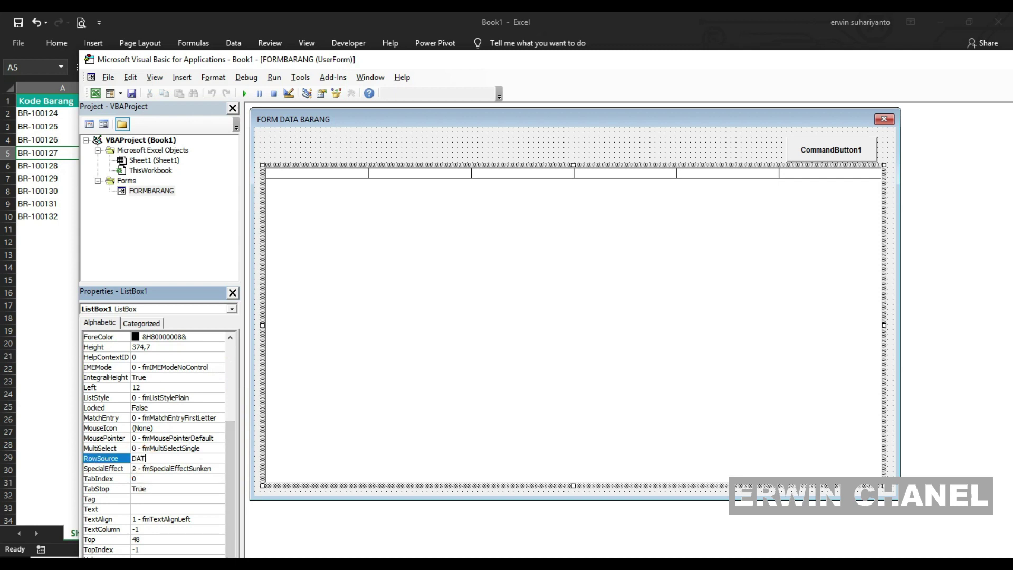
pyautogui.write('NG')
pyautogui.press('Return')
pyautogui.click(557, 154)
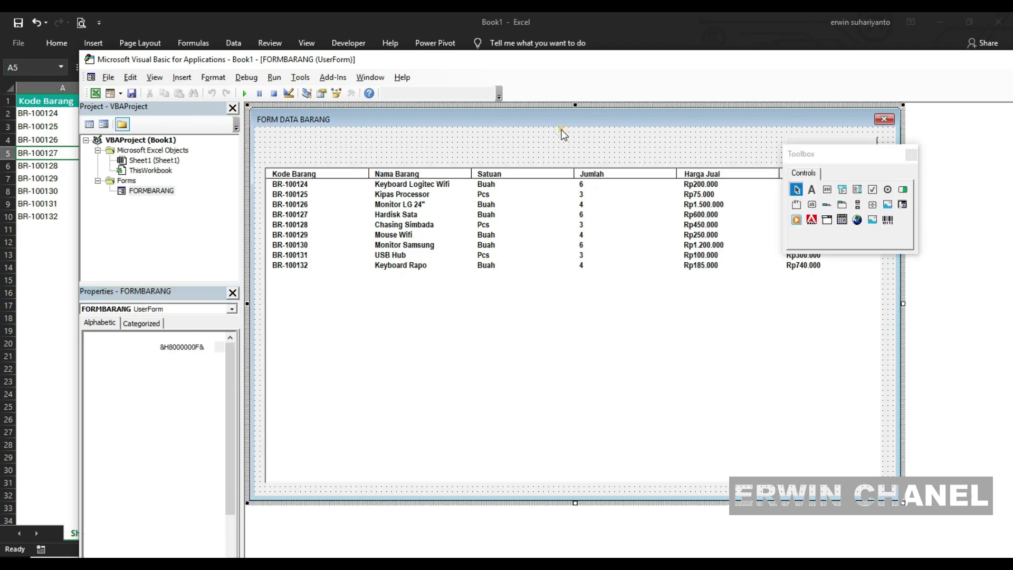
pyautogui.moveTo(803, 157)
pyautogui.mouseDown()
pyautogui.moveTo(535, 480)
pyautogui.moveTo(486, 522)
pyautogui.moveTo(599, 292)
pyautogui.mouseUp()
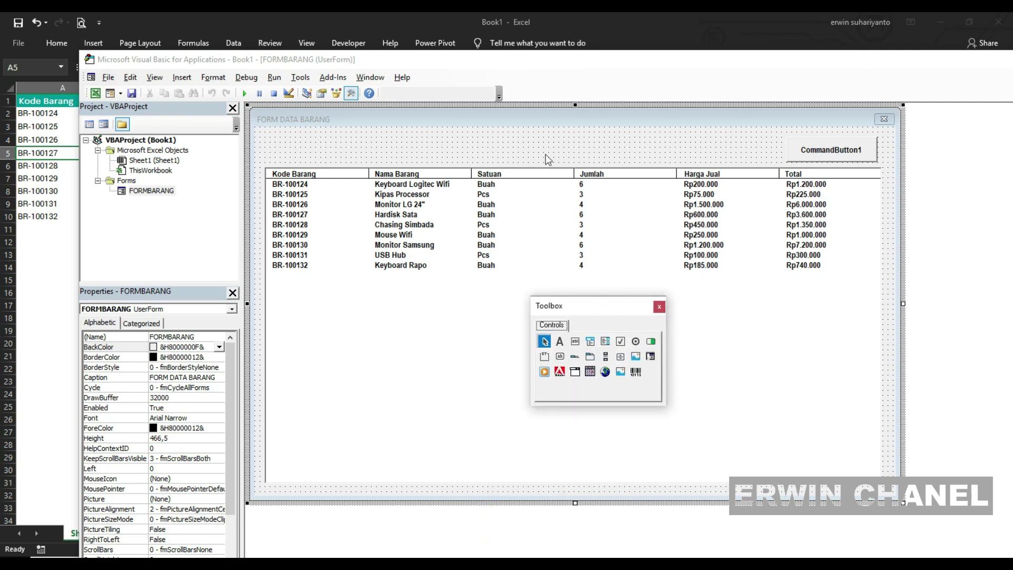
pyautogui.click(486, 141)
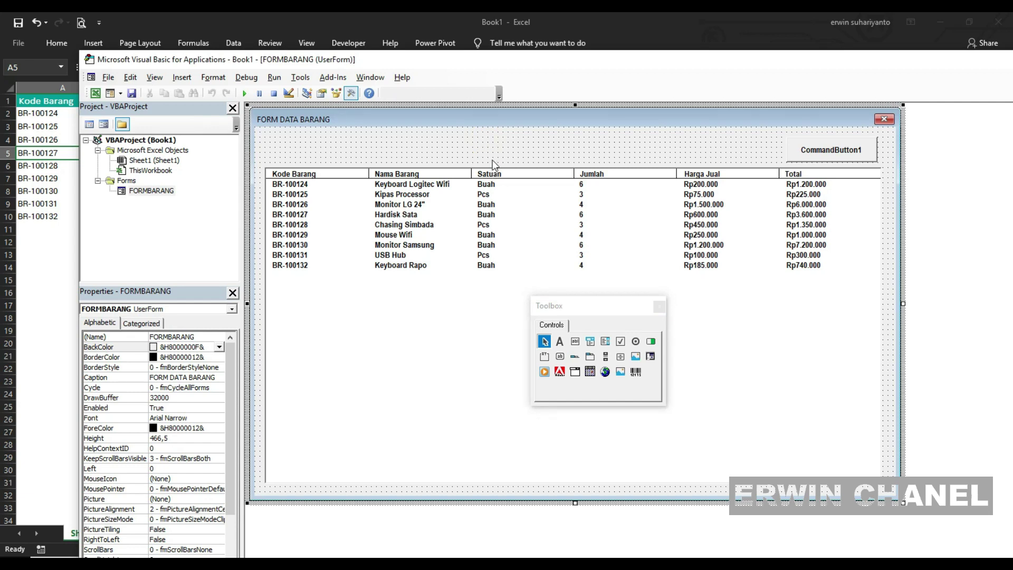
# Give CommandButton1 the name HITUNG and the caption 'HITUNG JUMLAH'
pyautogui.click(816, 149)
pyautogui.click(202, 338)
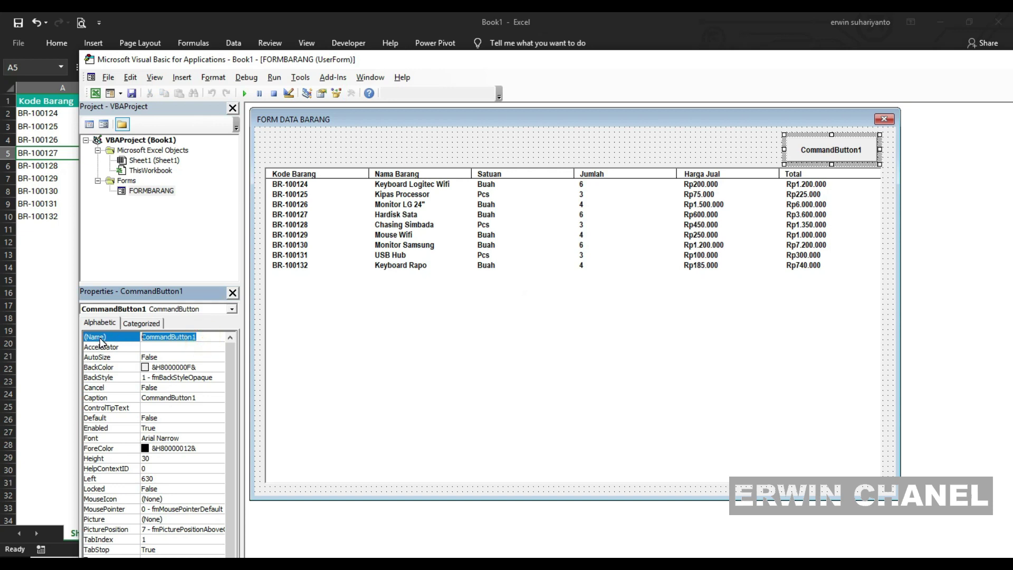
pyautogui.write('HITUNG')
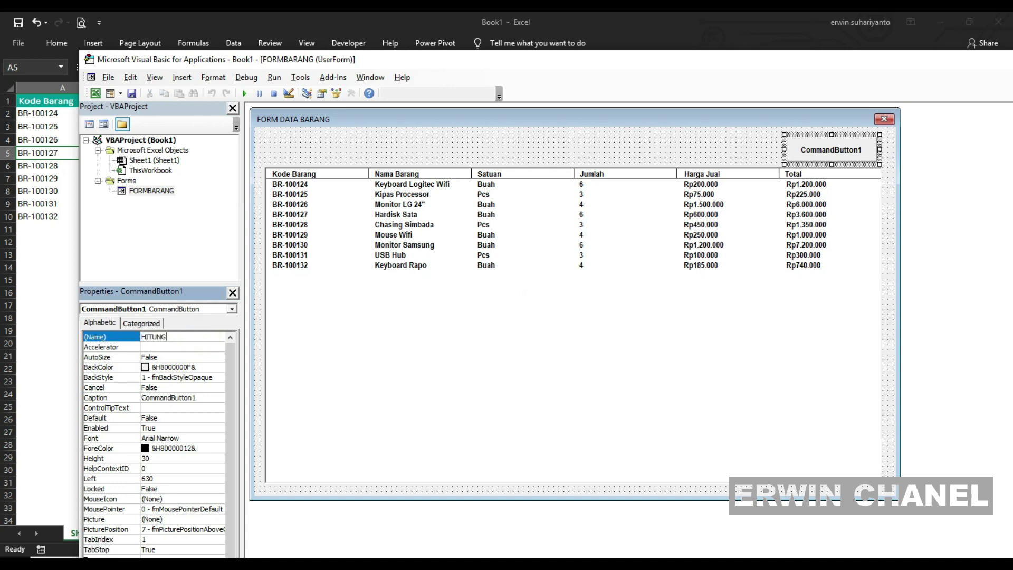
pyautogui.press('Return')
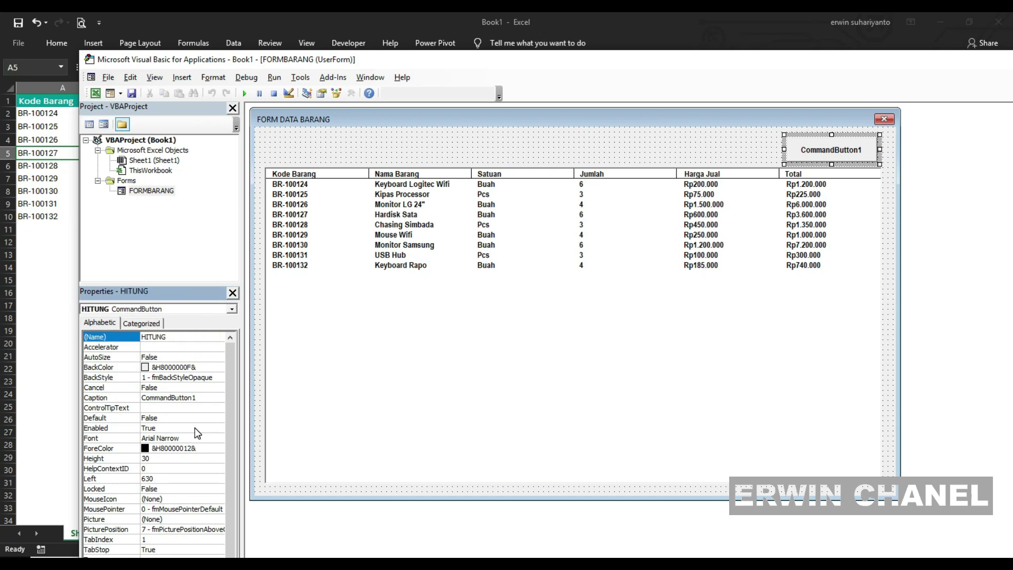
pyautogui.doubleClick(202, 397)
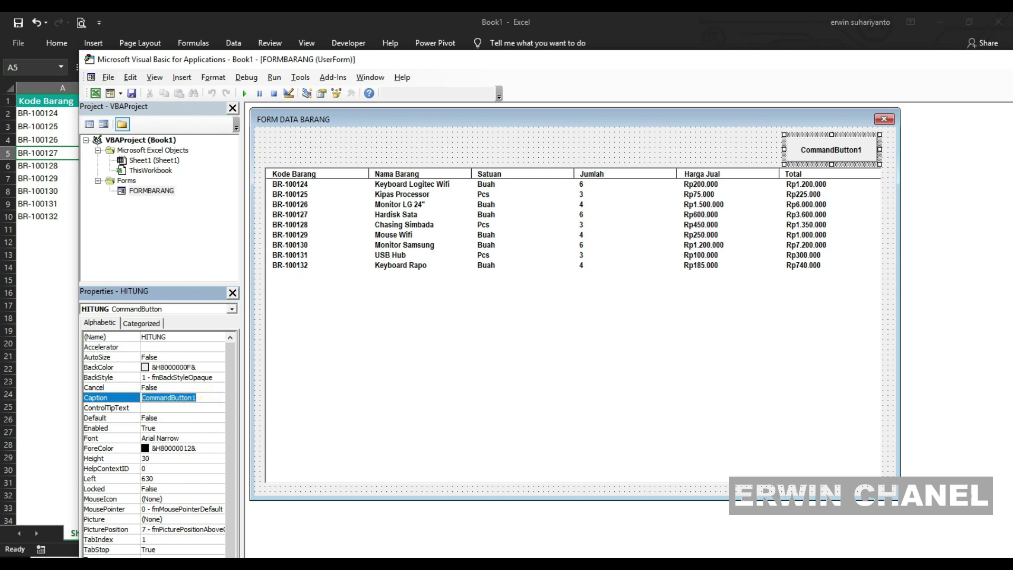
pyautogui.write('HITUNG JUMLAH')
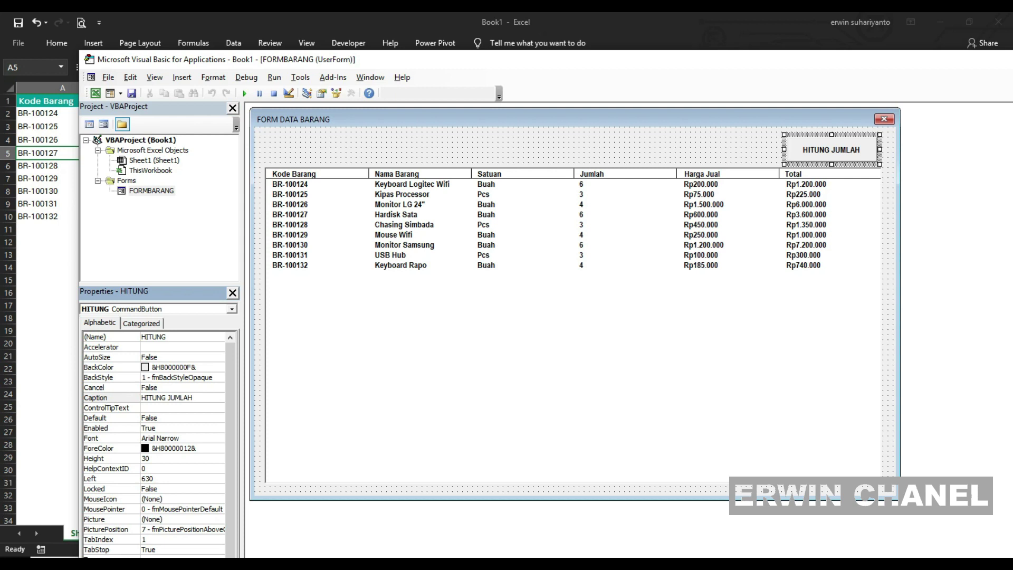
pyautogui.click(388, 153)
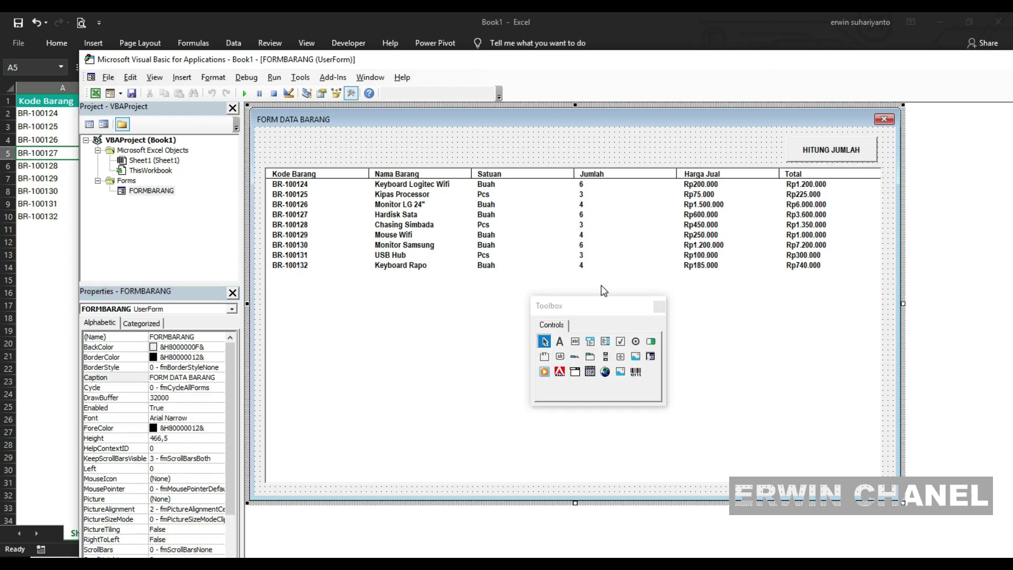
# Insert a new UserForm, make it wide and short, and stretch a wide text box across it
pyautogui.click(111, 93)
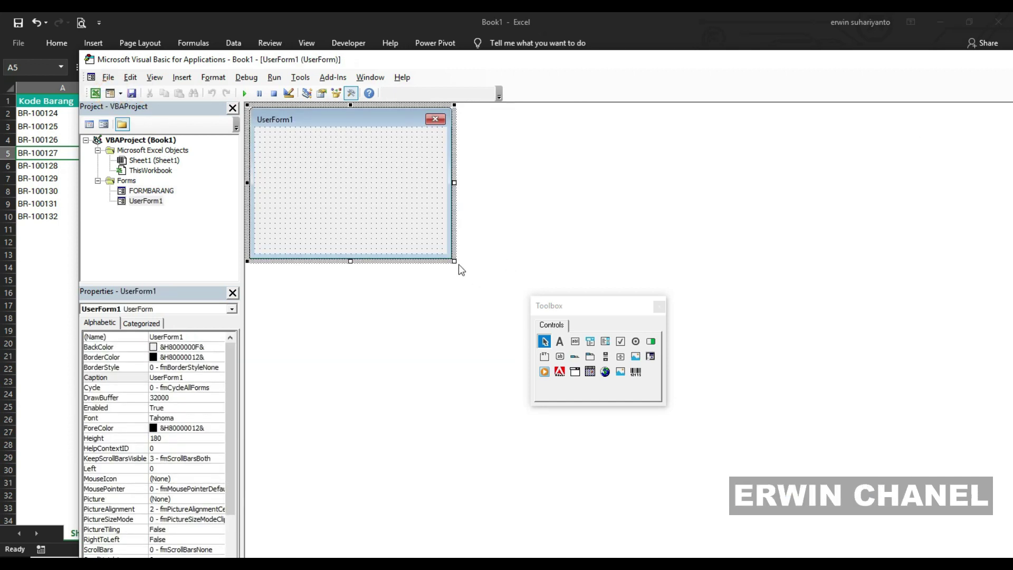
pyautogui.moveTo(455, 261)
pyautogui.mouseDown()
pyautogui.moveTo(668, 205)
pyautogui.moveTo(670, 191)
pyautogui.mouseUp()
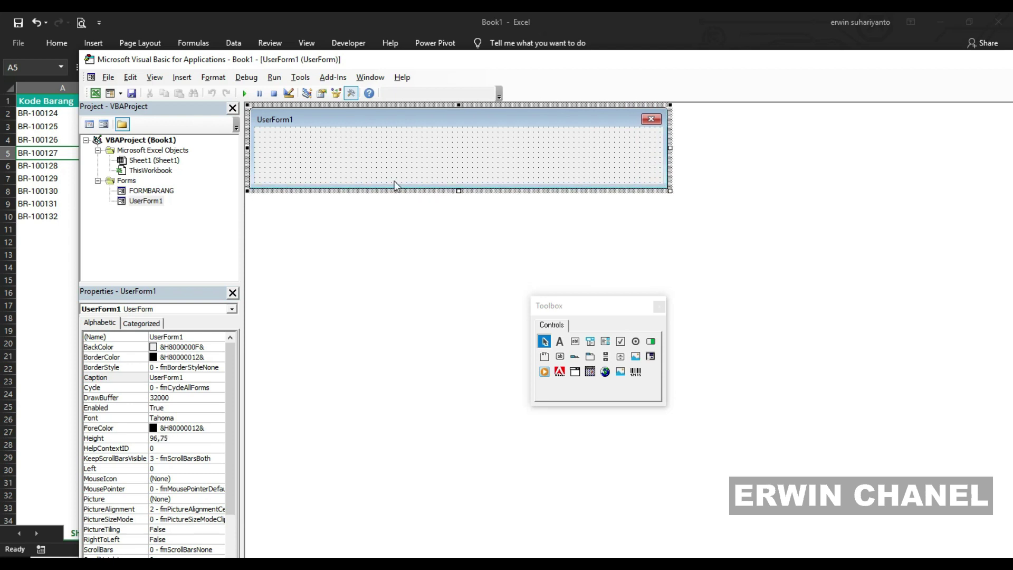
pyautogui.click(574, 343)
pyautogui.click(374, 136)
pyautogui.moveTo(383, 153); pyautogui.dragTo(640, 174)
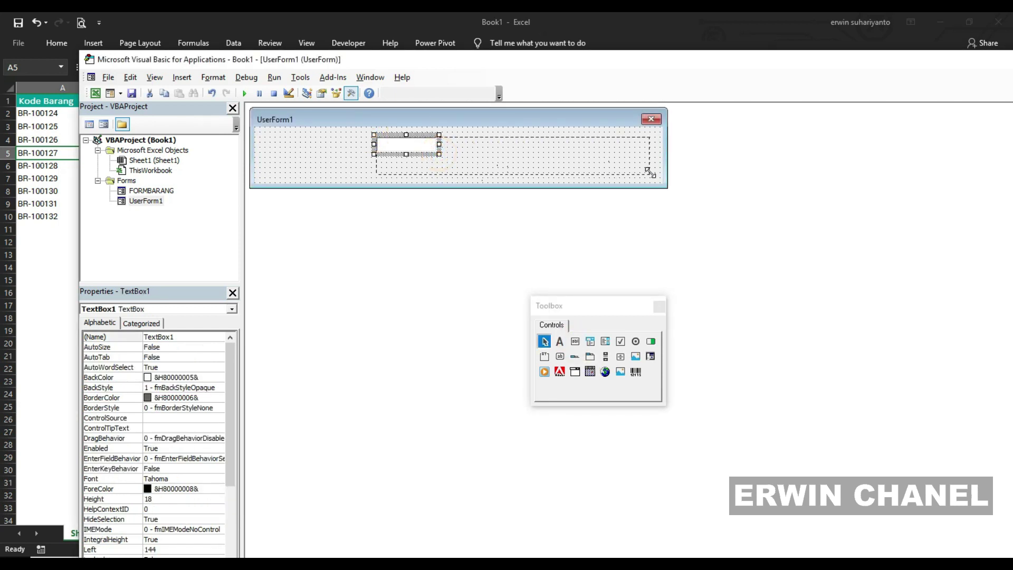
pyautogui.moveTo(640, 174); pyautogui.dragTo(652, 177)
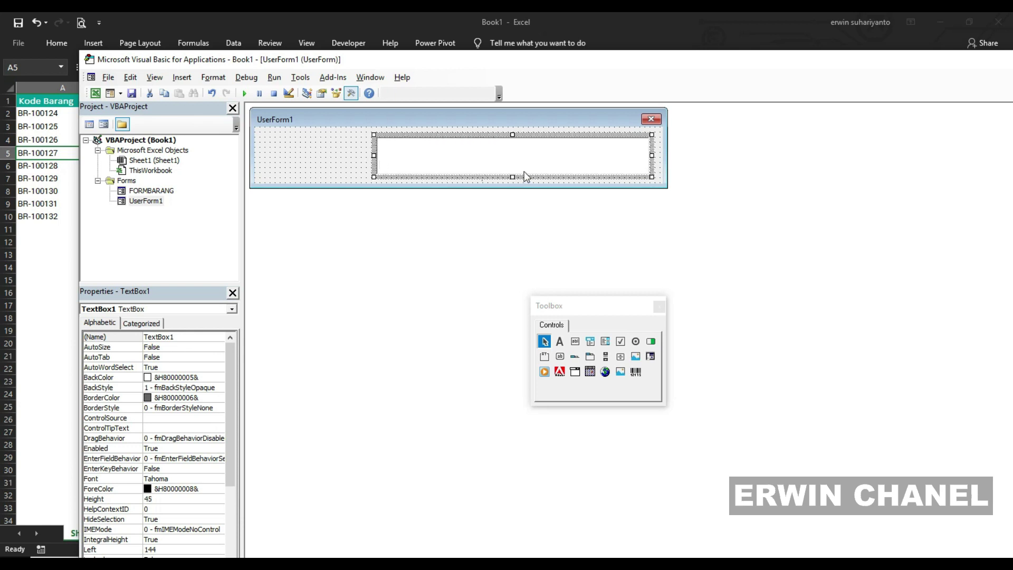
pyautogui.click(328, 154)
# Add a label at the form's top-left and set its font to Arial Narrow Bold
pyautogui.click(560, 341)
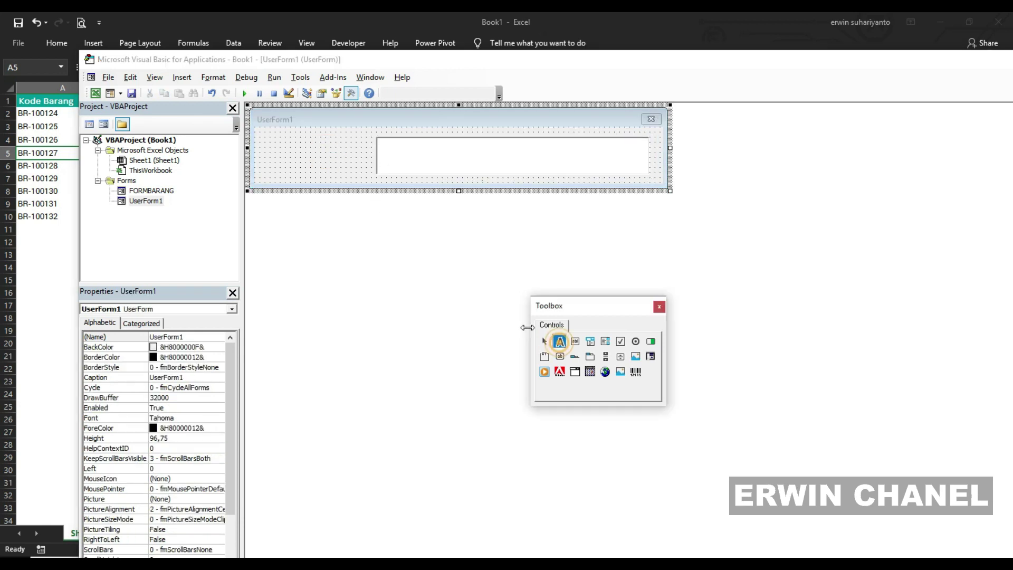
pyautogui.click(280, 143)
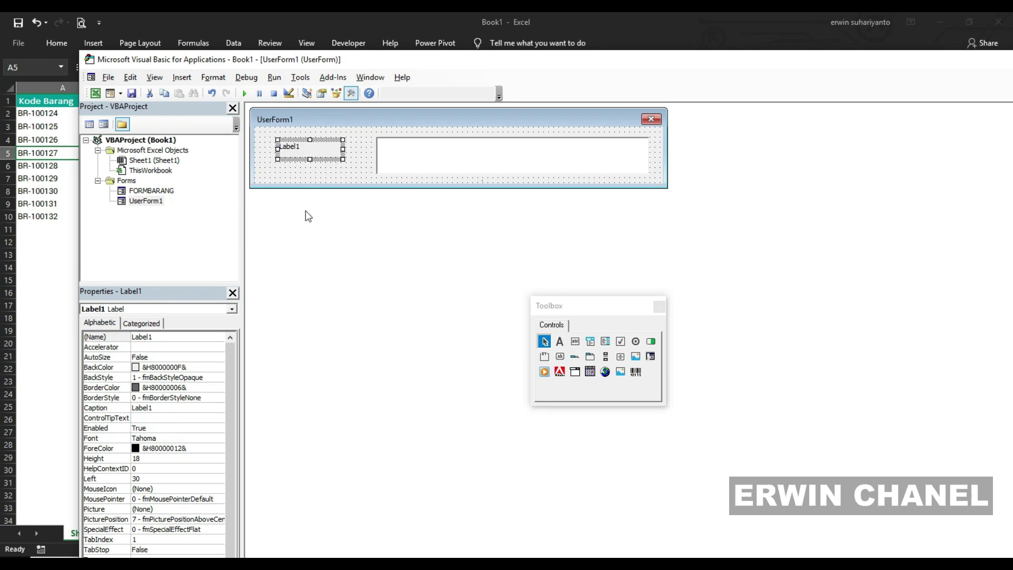
pyautogui.click(218, 438)
pyautogui.click(218, 438)
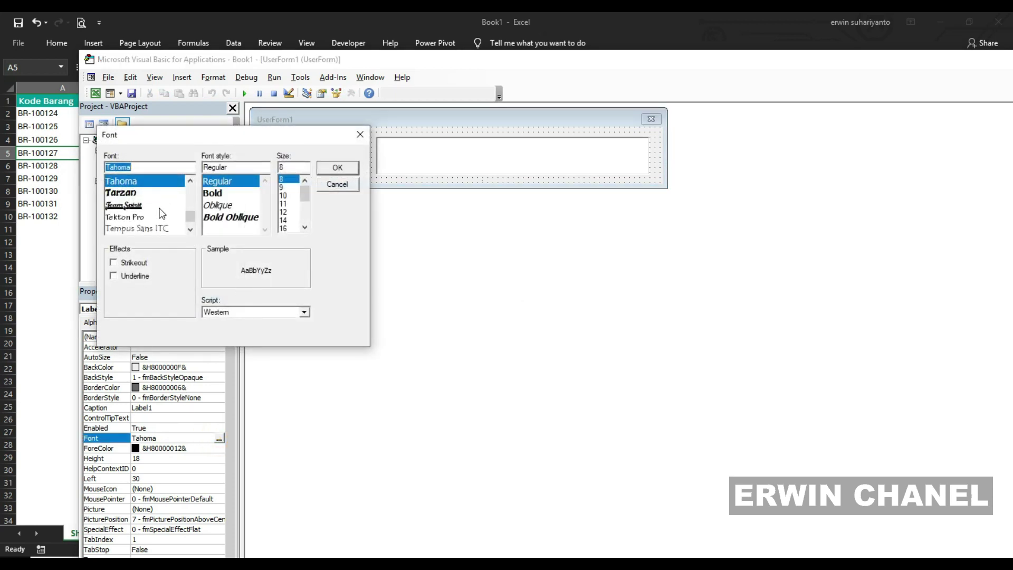
pyautogui.write('Arial')
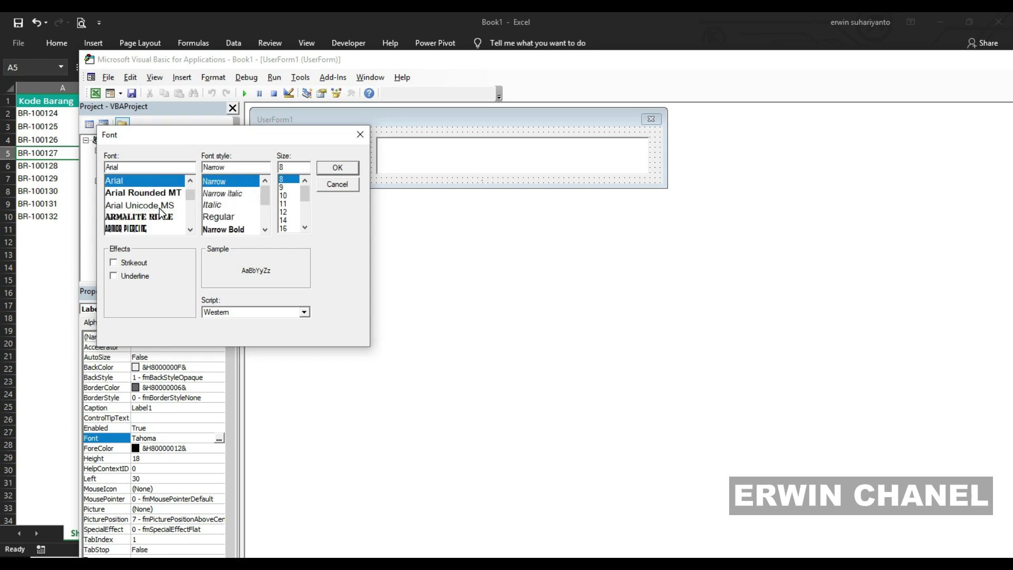
pyautogui.click(223, 229)
pyautogui.click(283, 220)
pyautogui.click(338, 168)
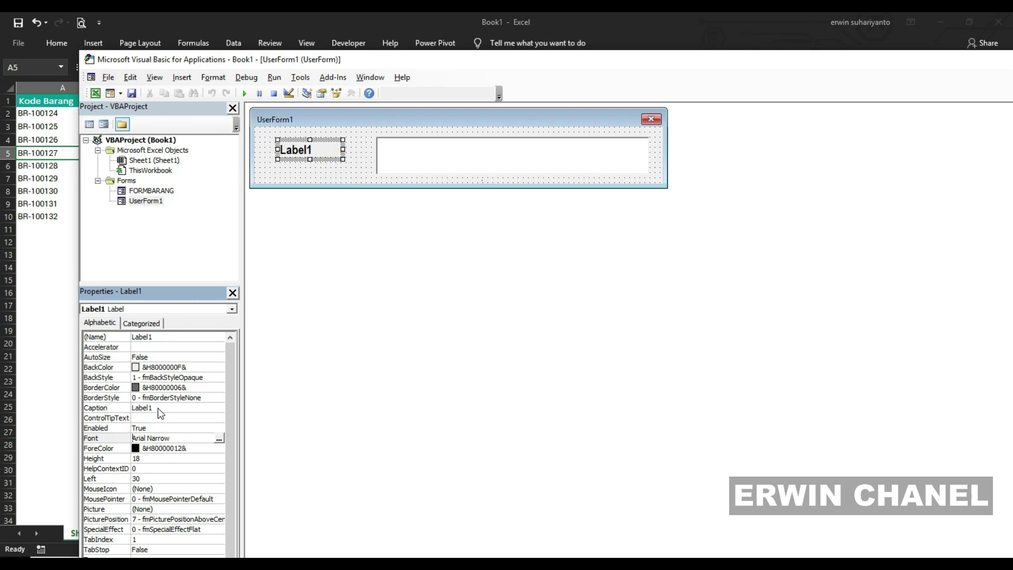
# Caption the label TOTAL and resize it to sit beside the text box
pyautogui.click(98, 409)
pyautogui.write('TOTAL')
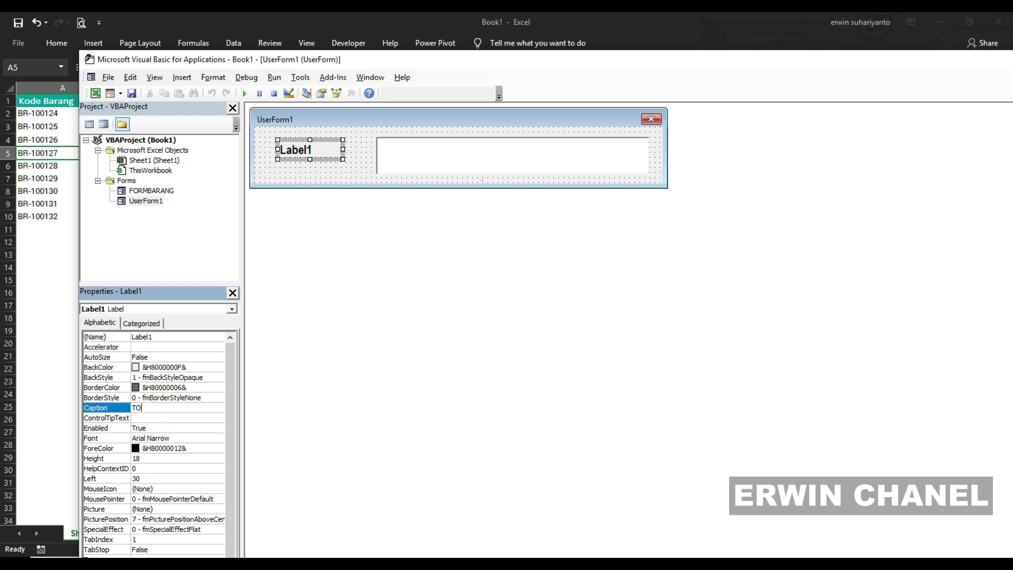
pyautogui.press('Return')
pyautogui.moveTo(343, 159); pyautogui.dragTo(379, 180)
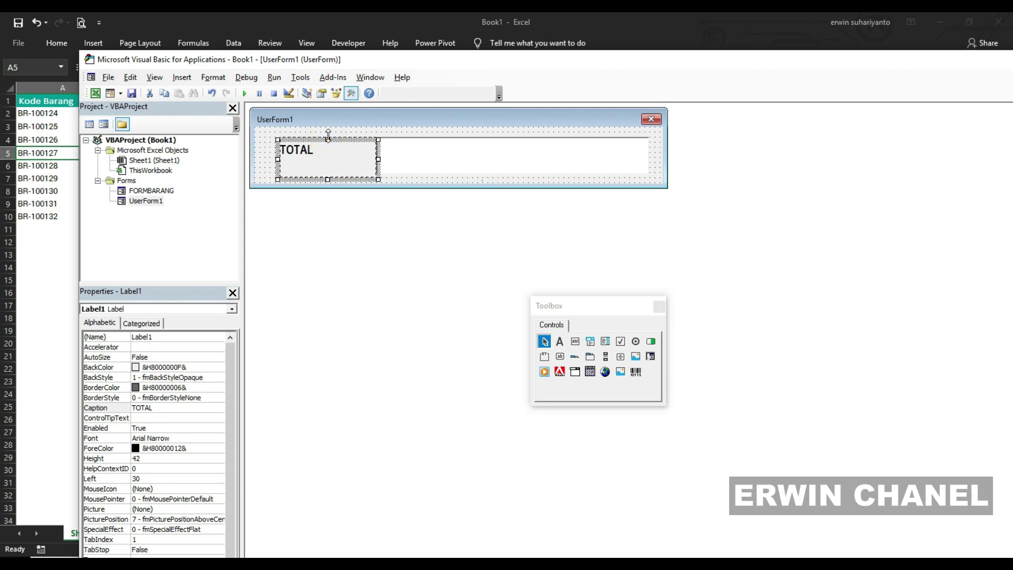
pyautogui.moveTo(328, 140); pyautogui.dragTo(327, 134)
pyautogui.moveTo(278, 159); pyautogui.dragTo(263, 159)
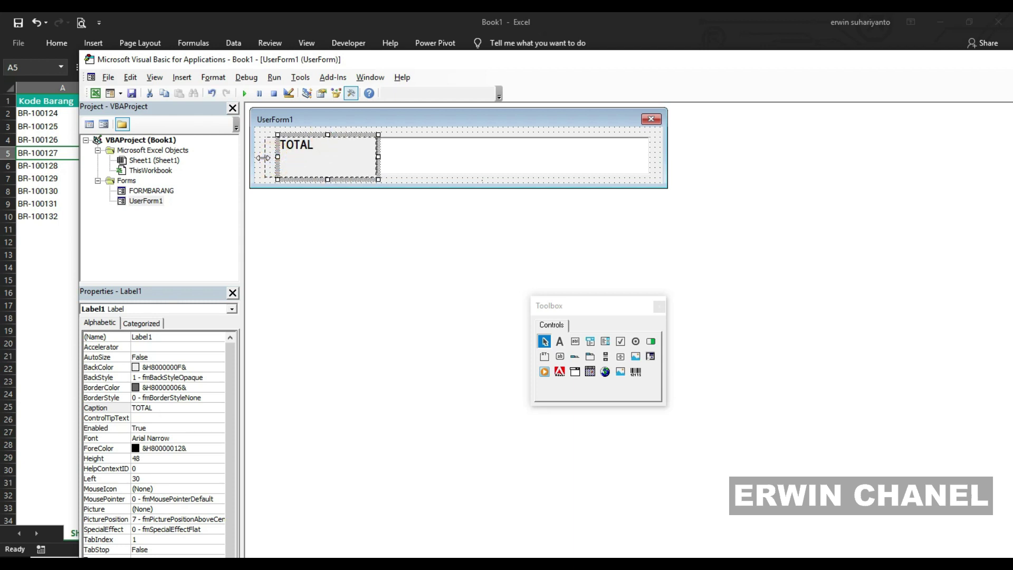
pyautogui.moveTo(379, 156); pyautogui.dragTo(373, 157)
# Change the TOTAL label's font to Impact bold, enlarging it to size 36
pyautogui.click(218, 439)
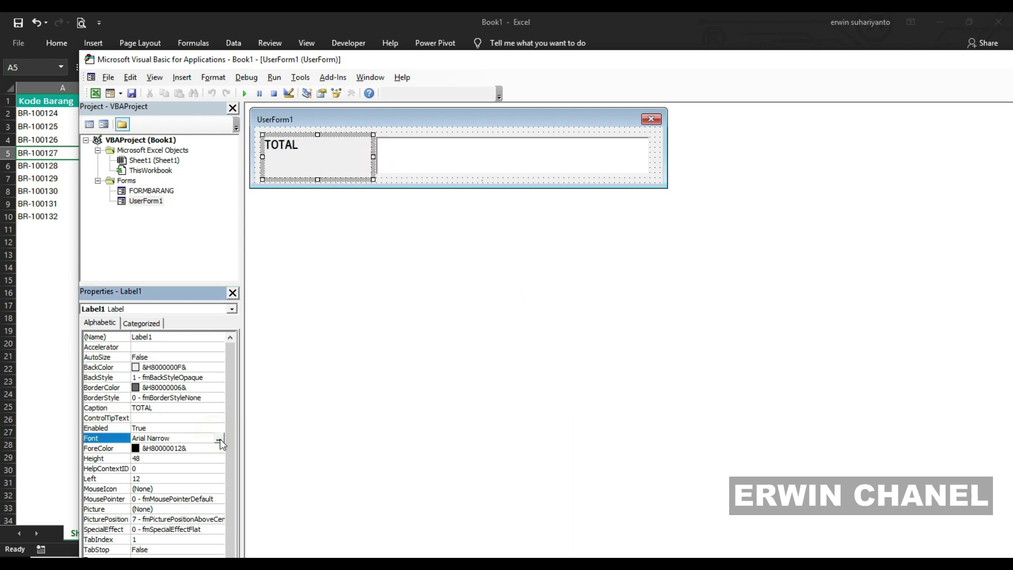
pyautogui.click(219, 438)
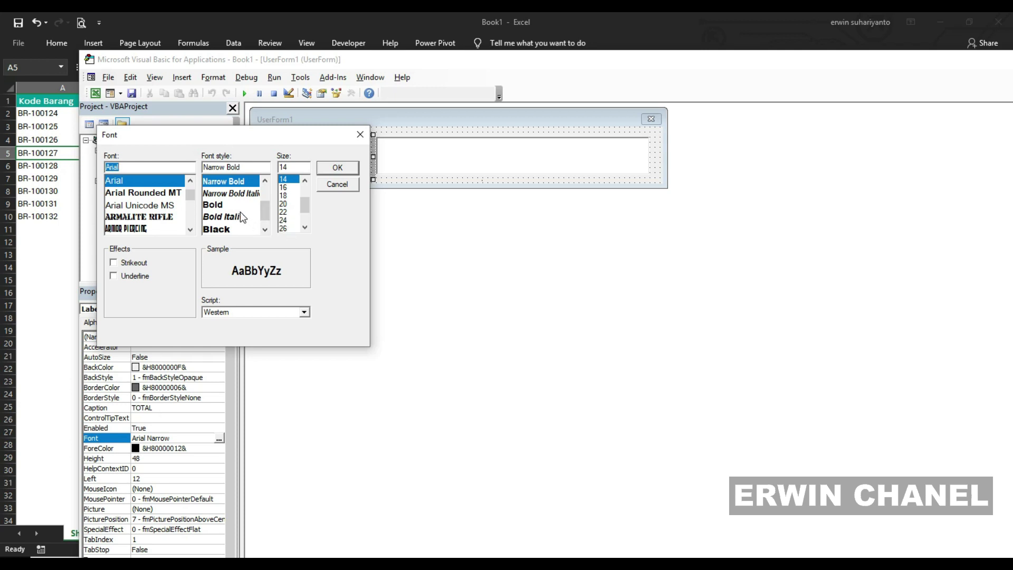
pyautogui.write('IMP')
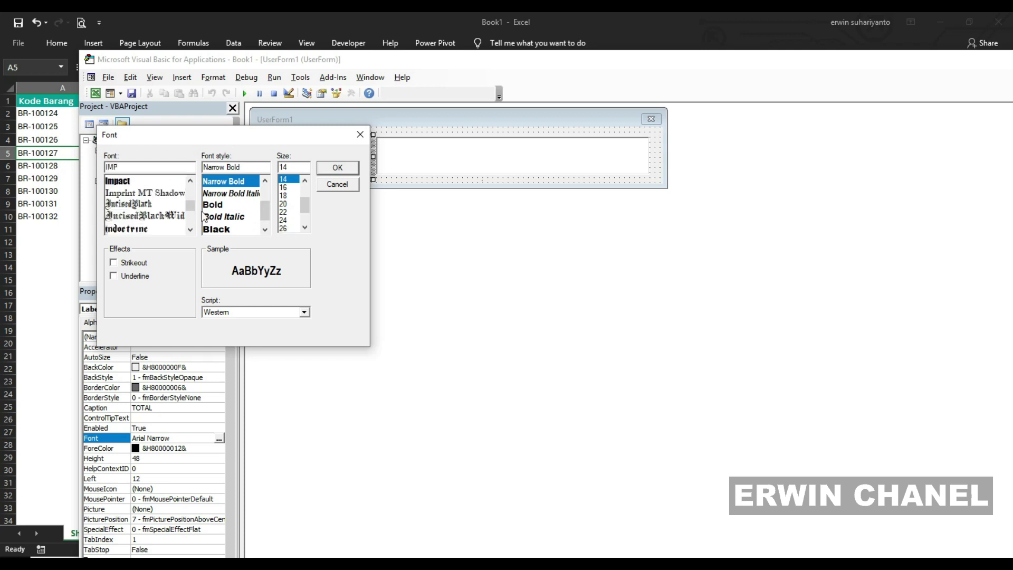
pyautogui.click(122, 181)
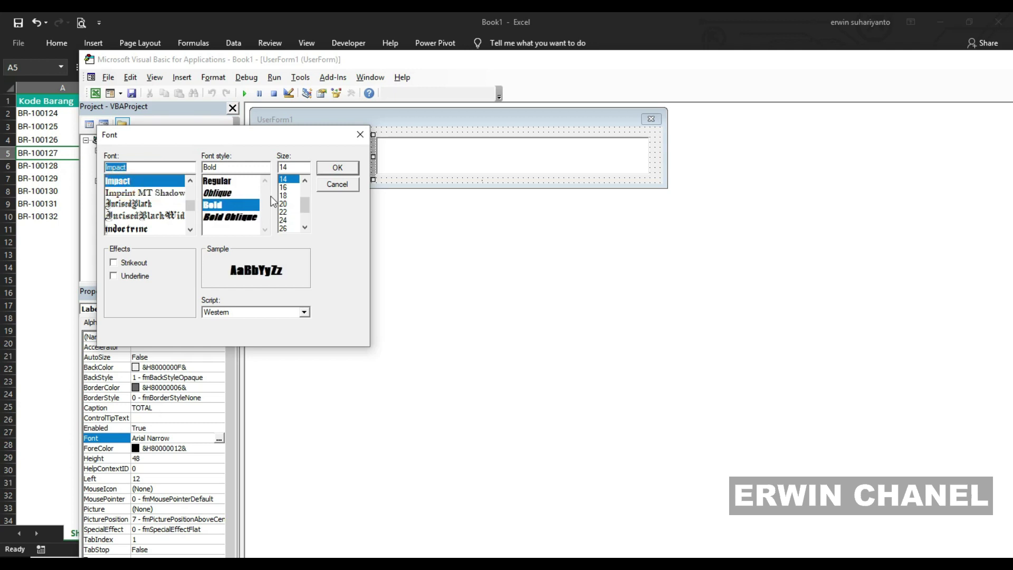
pyautogui.click(287, 212)
pyautogui.click(338, 168)
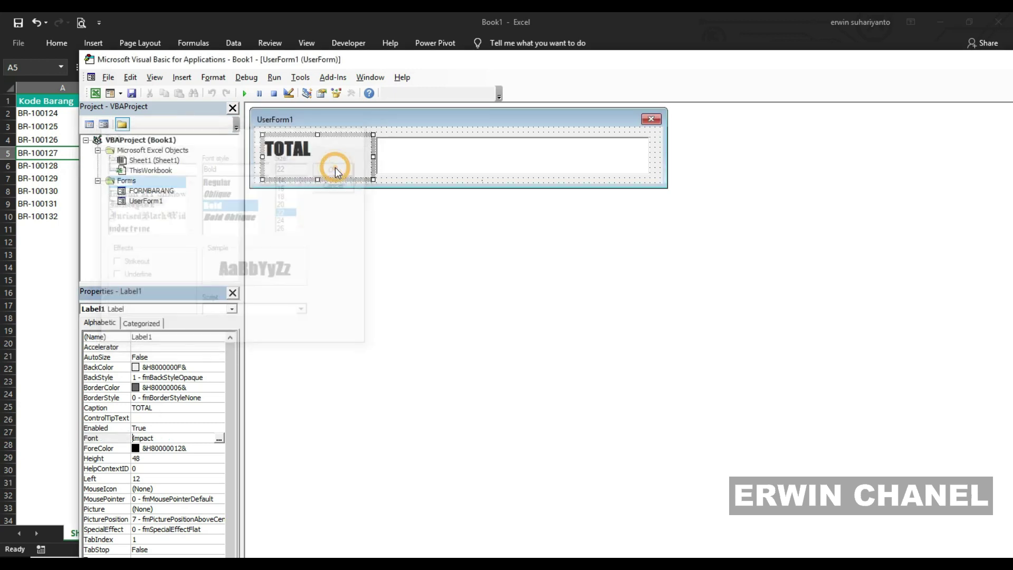
pyautogui.click(219, 438)
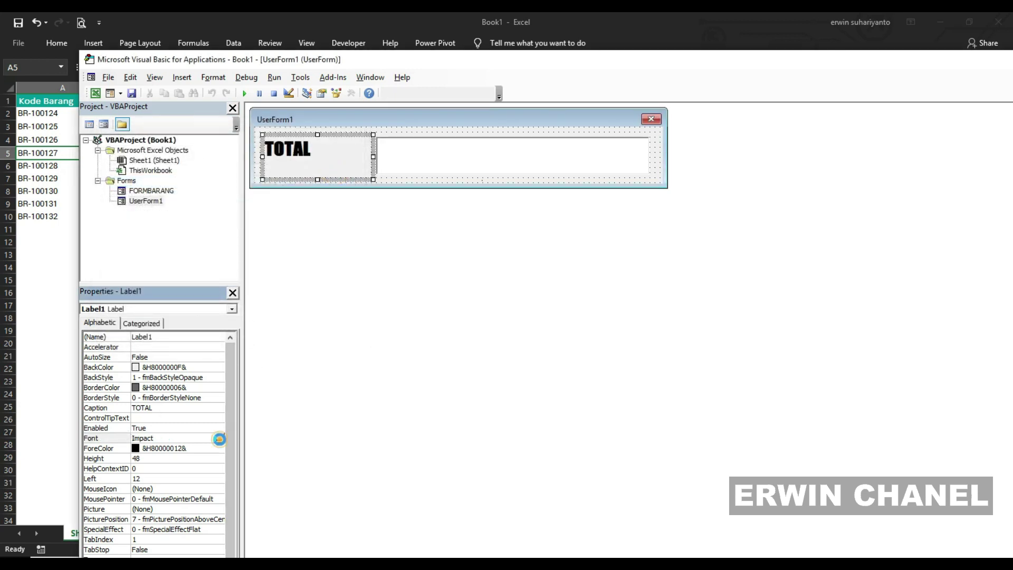
pyautogui.click(284, 220)
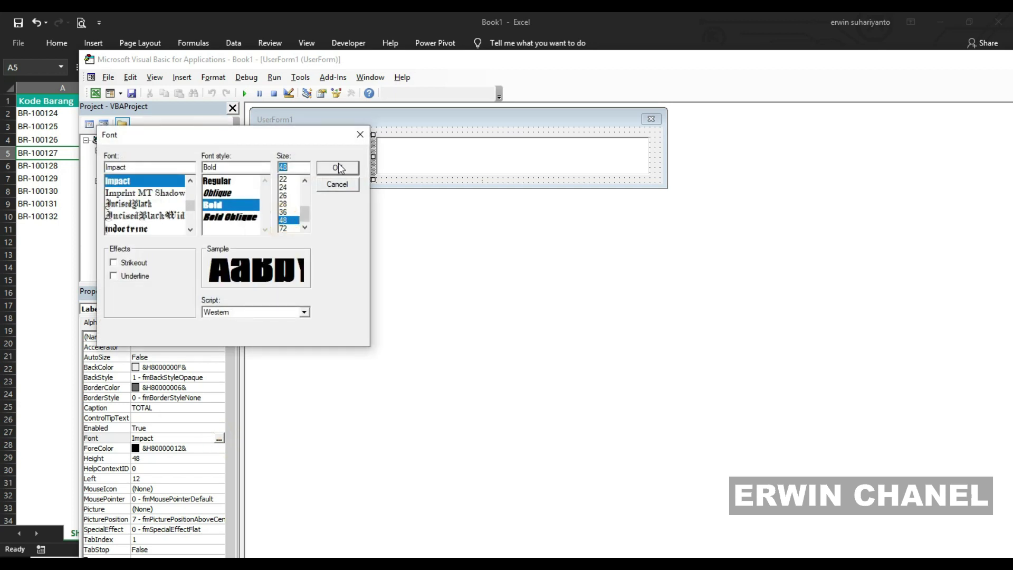
pyautogui.click(337, 168)
pyautogui.click(219, 439)
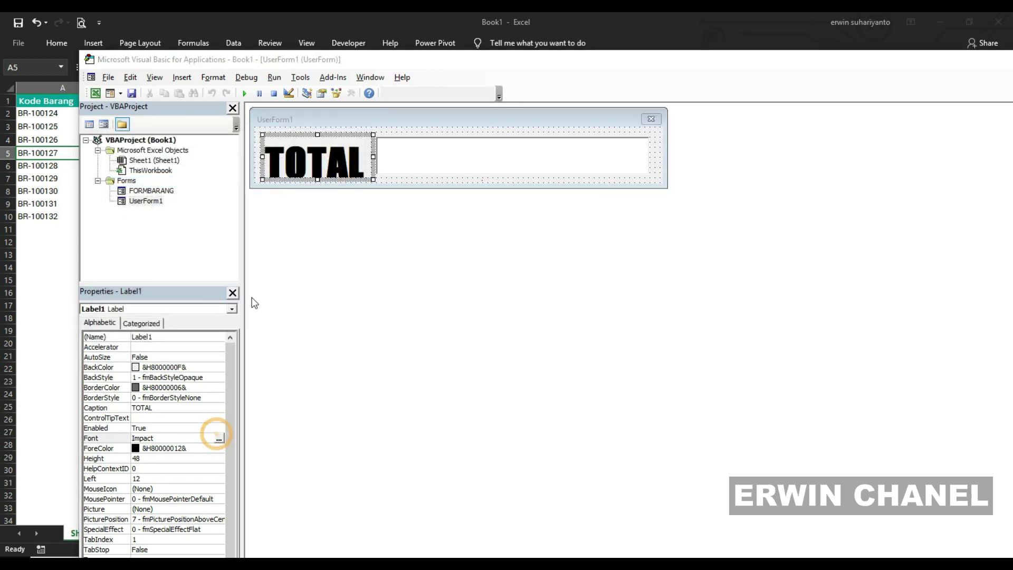
pyautogui.click(284, 212)
pyautogui.click(321, 169)
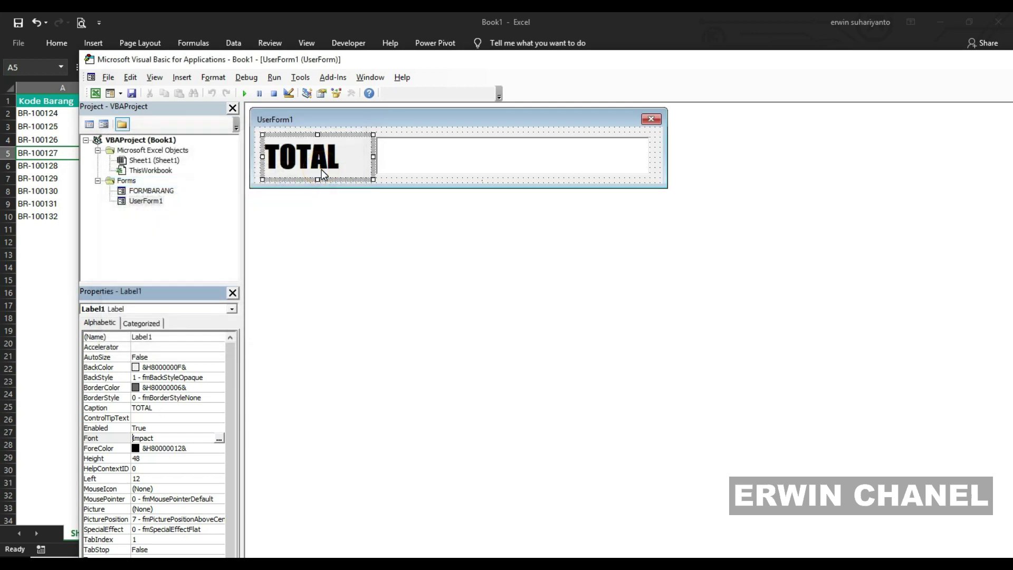
# Right-align the TOTAL text and move the label right, just left of the text box
pyautogui.click(233, 438)
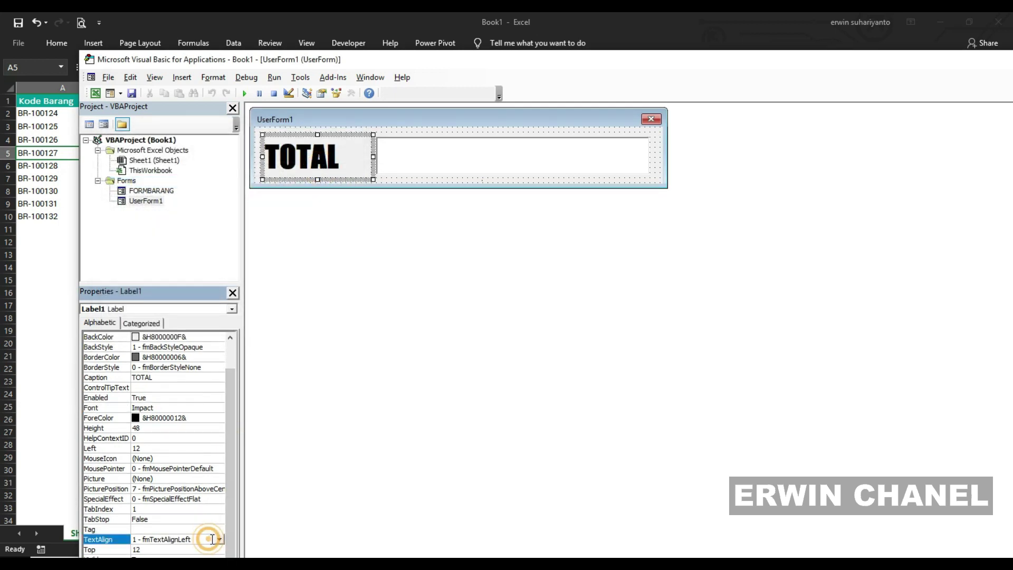
pyautogui.click(211, 539)
pyautogui.click(206, 528)
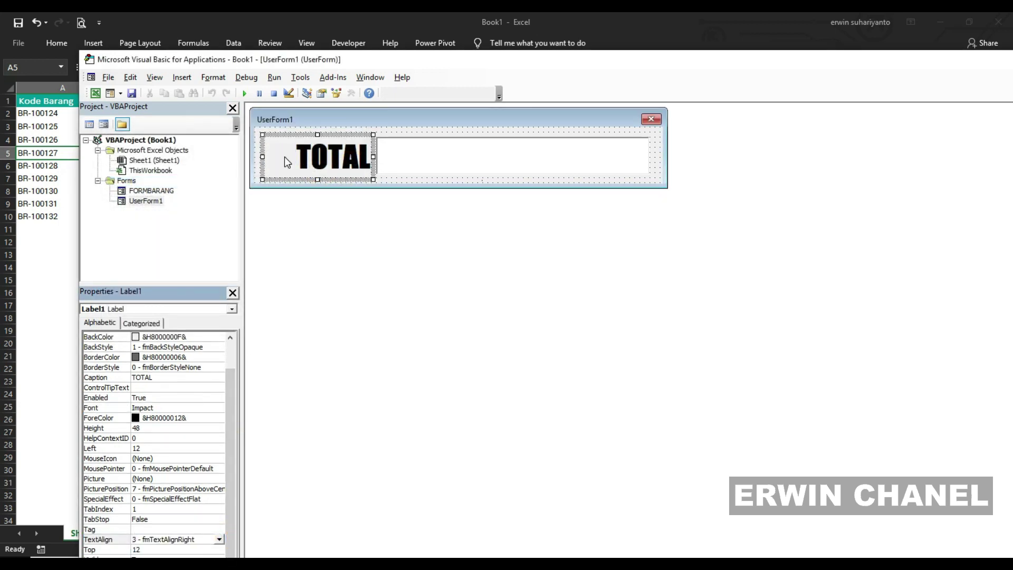
pyautogui.moveTo(262, 157); pyautogui.dragTo(326, 142)
pyautogui.click(375, 129)
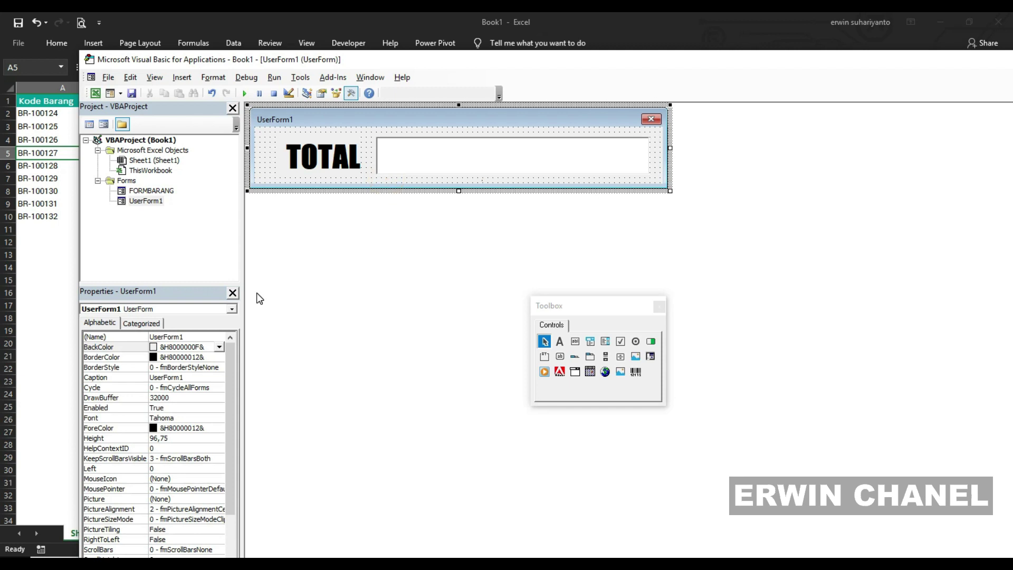
# Set the text box beside TOTAL to Agency FB, bold, size 28
pyautogui.click(449, 169)
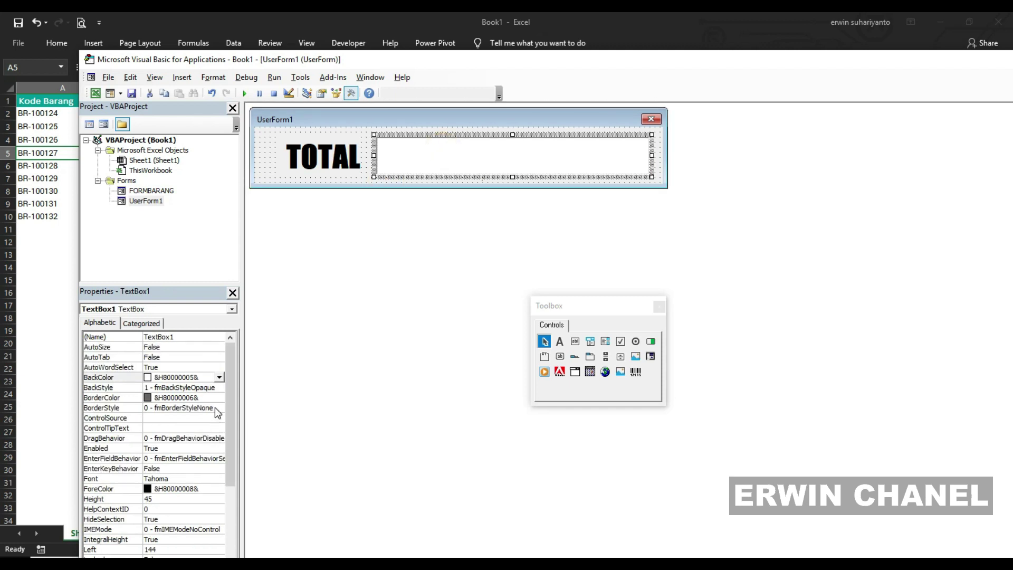
pyautogui.click(214, 479)
pyautogui.click(219, 478)
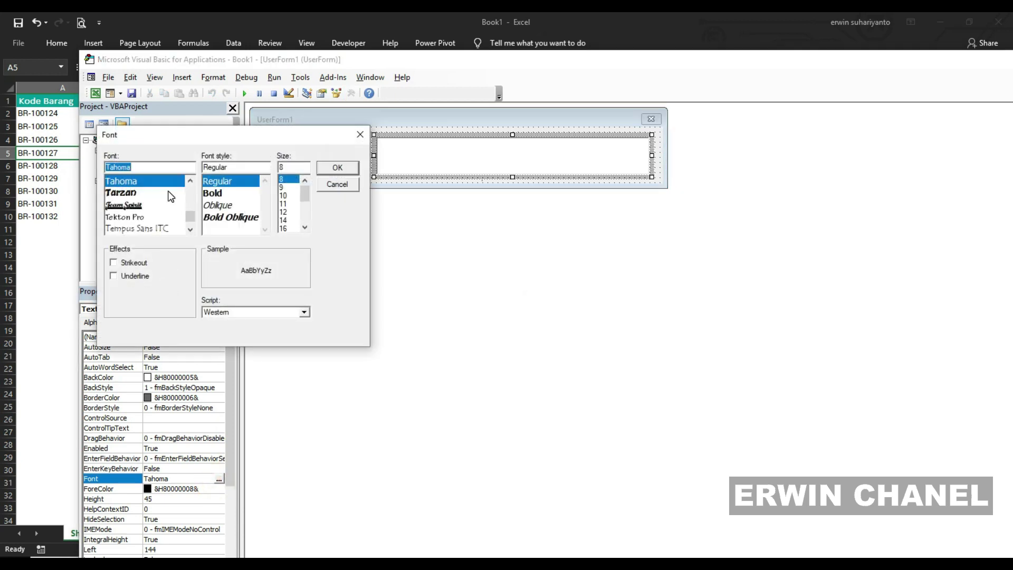
pyautogui.write('AGENCY')
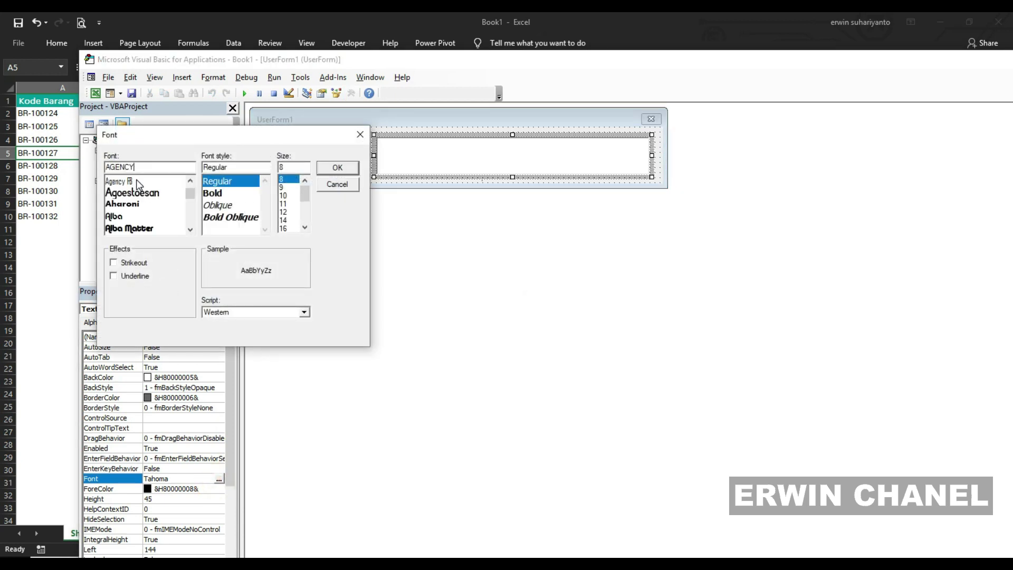
pyautogui.click(136, 181)
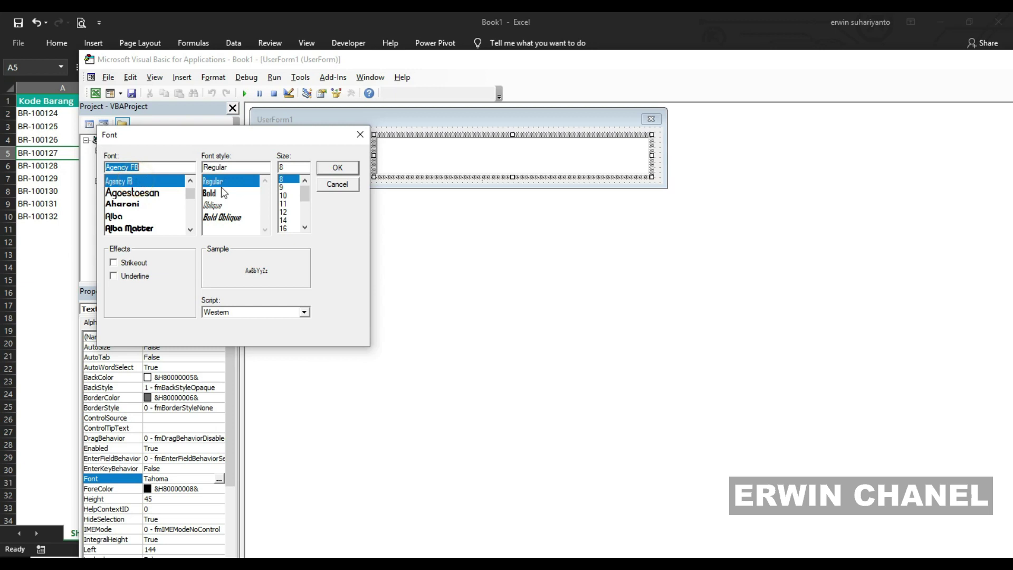
pyautogui.click(225, 195)
pyautogui.scroll(-3, 287, 227)
pyautogui.click(287, 212)
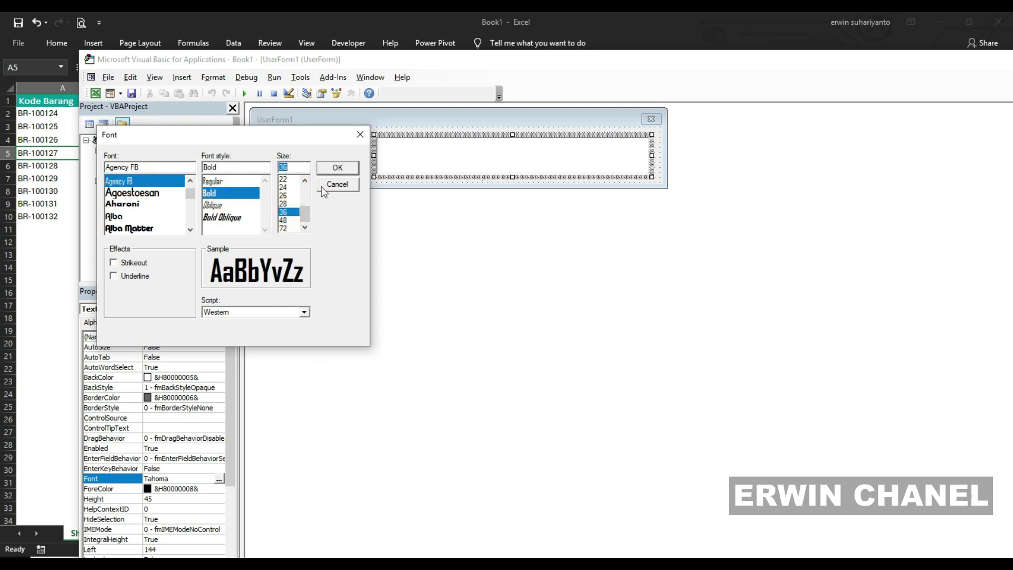
pyautogui.click(287, 220)
pyautogui.click(287, 204)
pyautogui.click(339, 169)
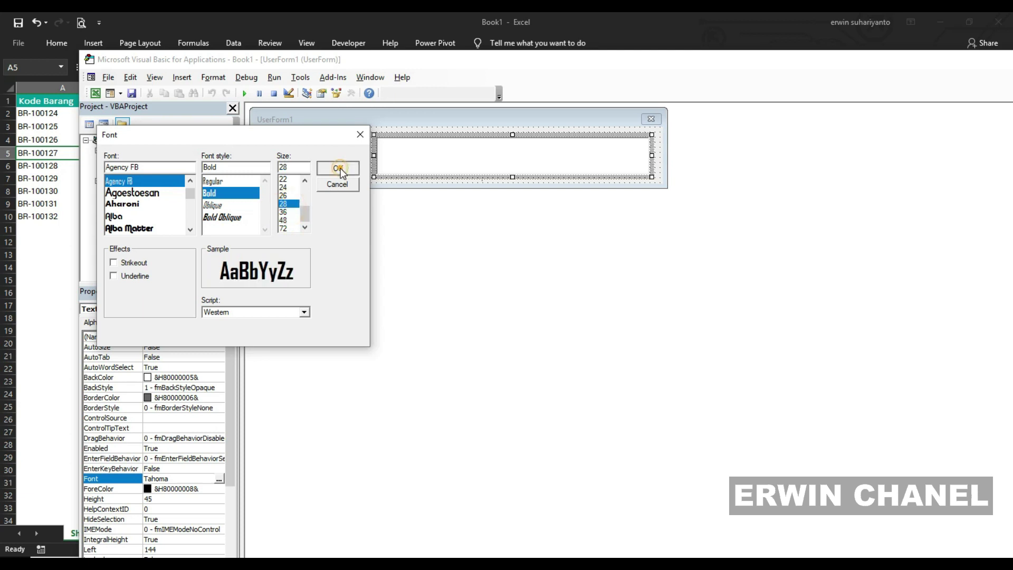
pyautogui.click(351, 120)
pyautogui.click(244, 94)
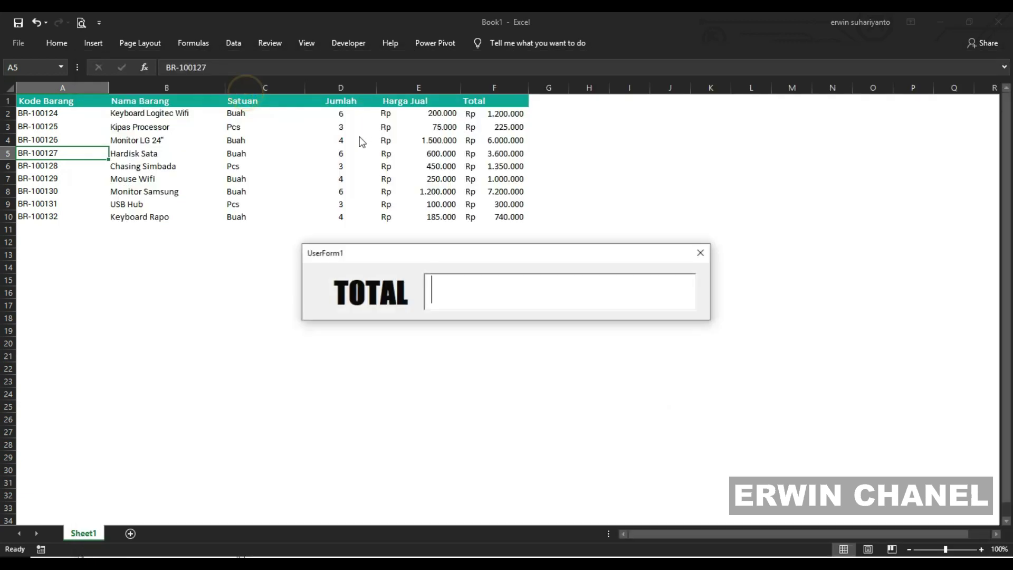
pyautogui.write('FGF')
pyautogui.press('BackSpace')
pyautogui.press('BackSpace')
pyautogui.press('BackSpace')
pyautogui.write('6546460464')
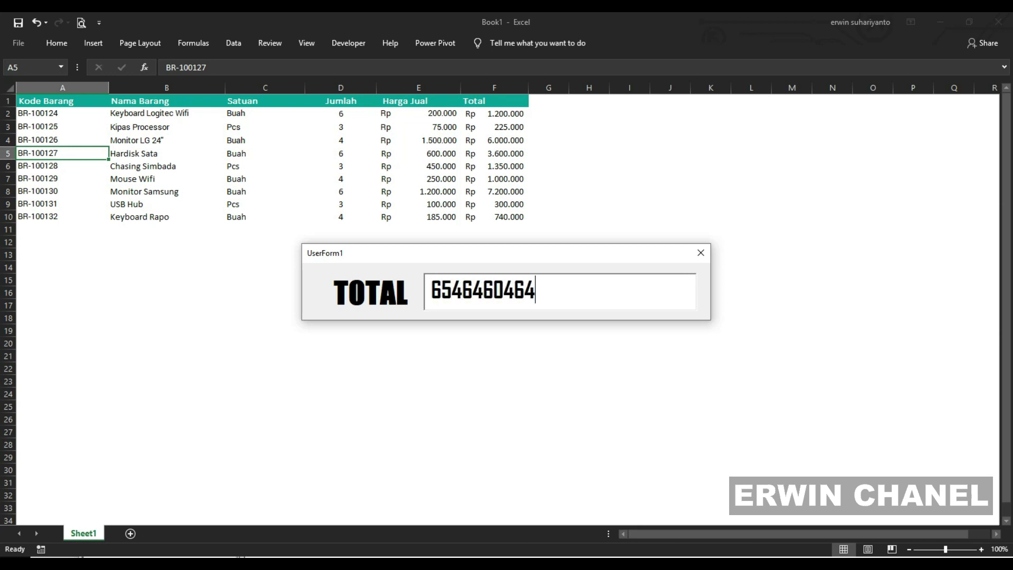
pyautogui.click(701, 252)
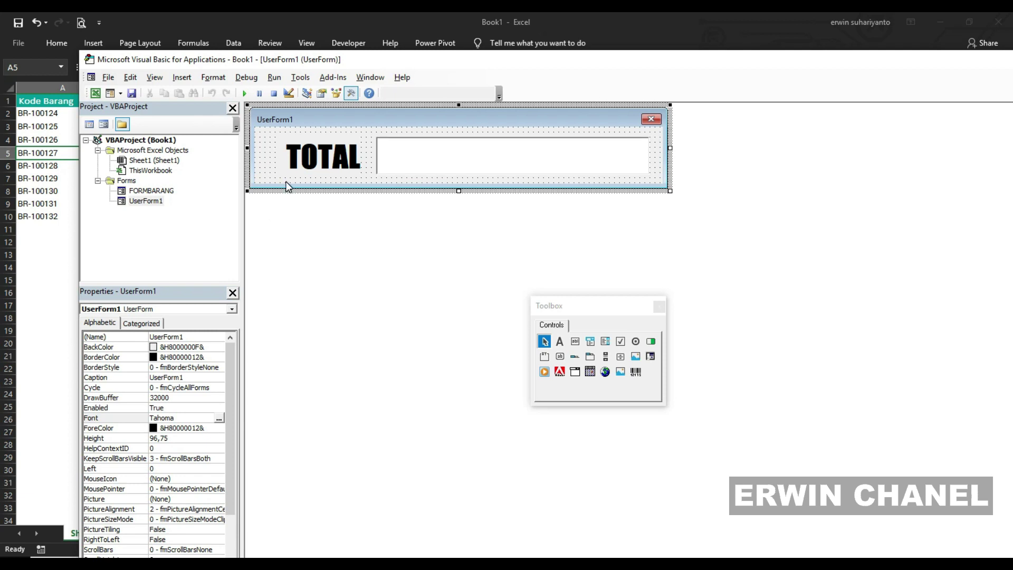
# Rename the second form to FORMHITUNG
pyautogui.click(179, 337)
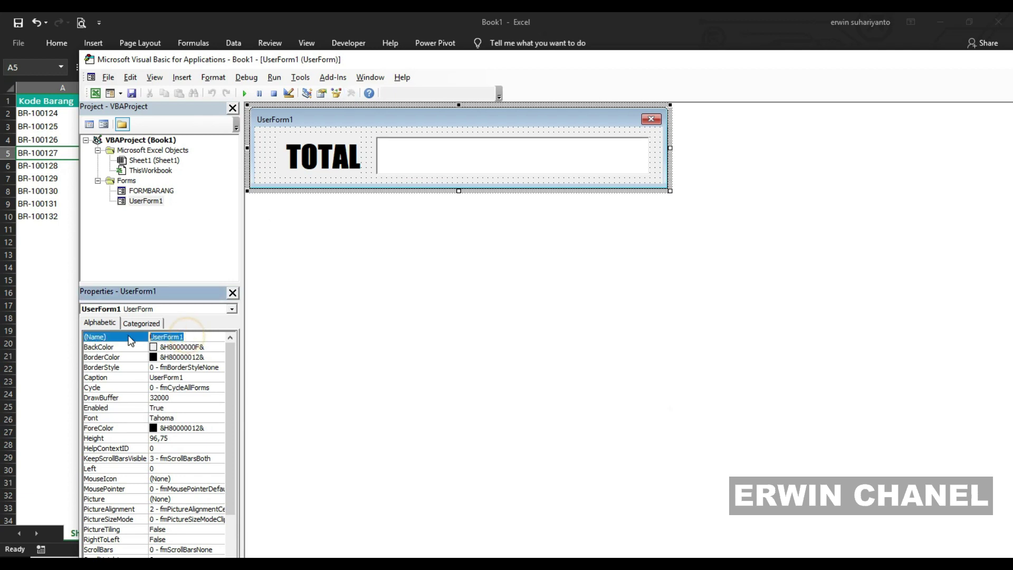
pyautogui.write('FORMHITUNG')
pyautogui.press('Return')
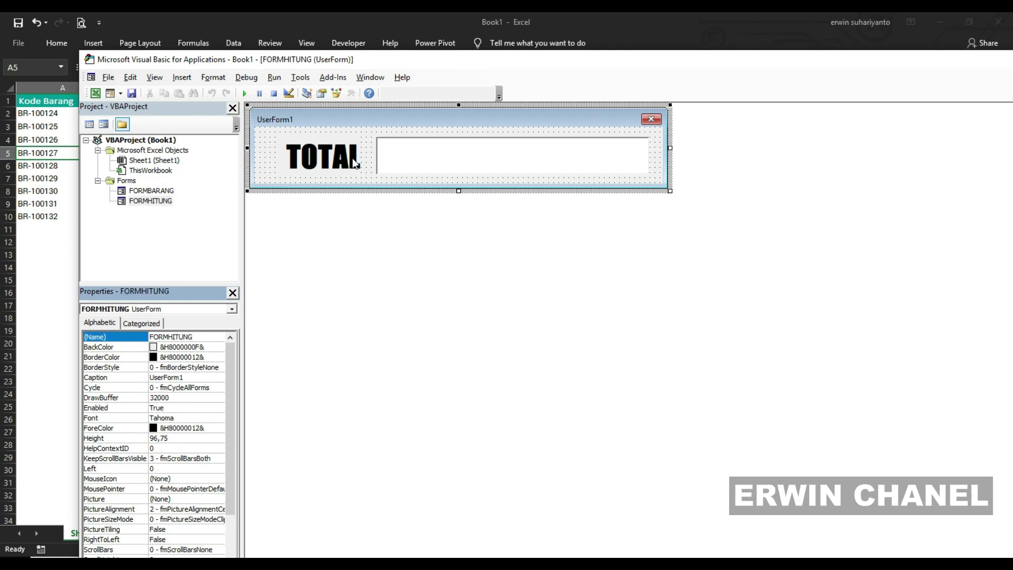
pyautogui.click(382, 135)
pyautogui.click(265, 123)
# Set the form's caption to TOTAL HITUNG, then open FORMBARANG for editing
pyautogui.click(179, 378)
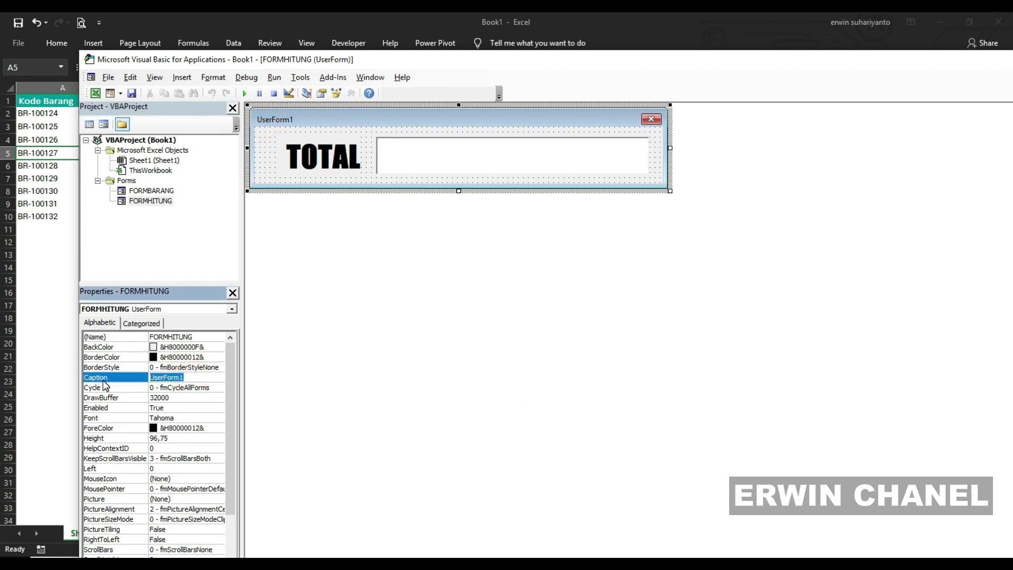
pyautogui.write('FORM')
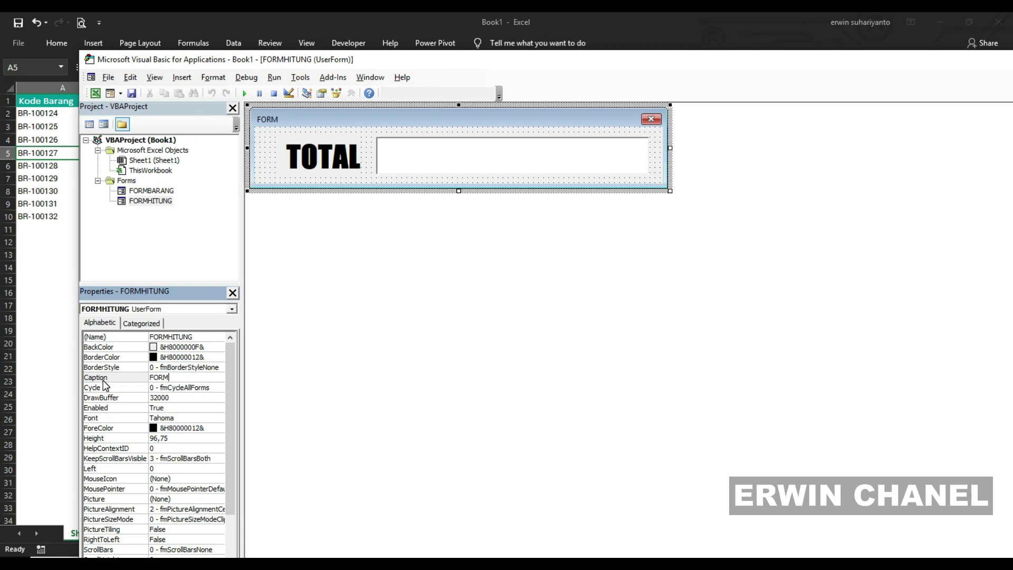
pyautogui.press('BackSpace')
pyautogui.press('BackSpace')
pyautogui.press('BackSpace')
pyautogui.press('BackSpace')
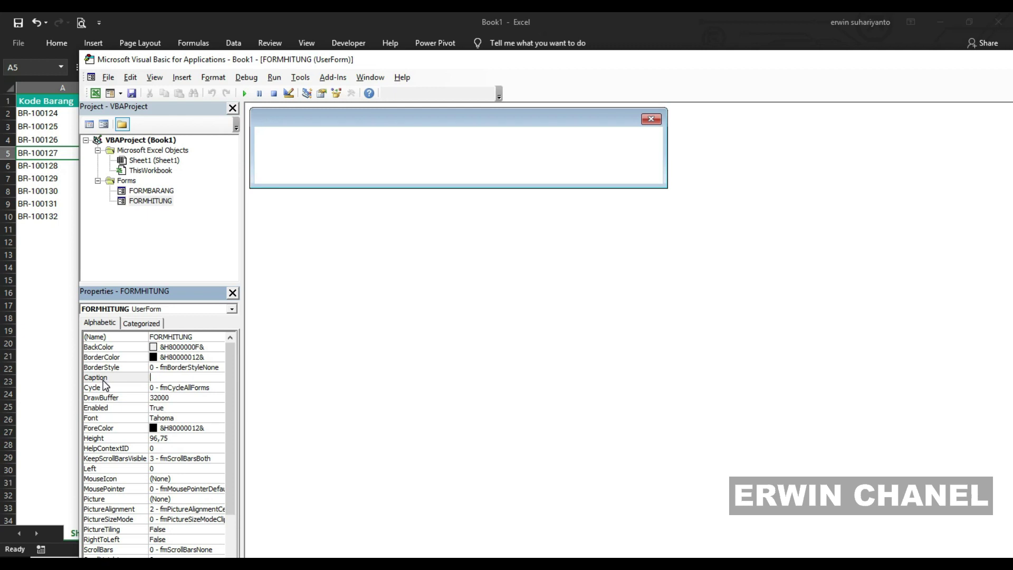
pyautogui.write('TOTAL')
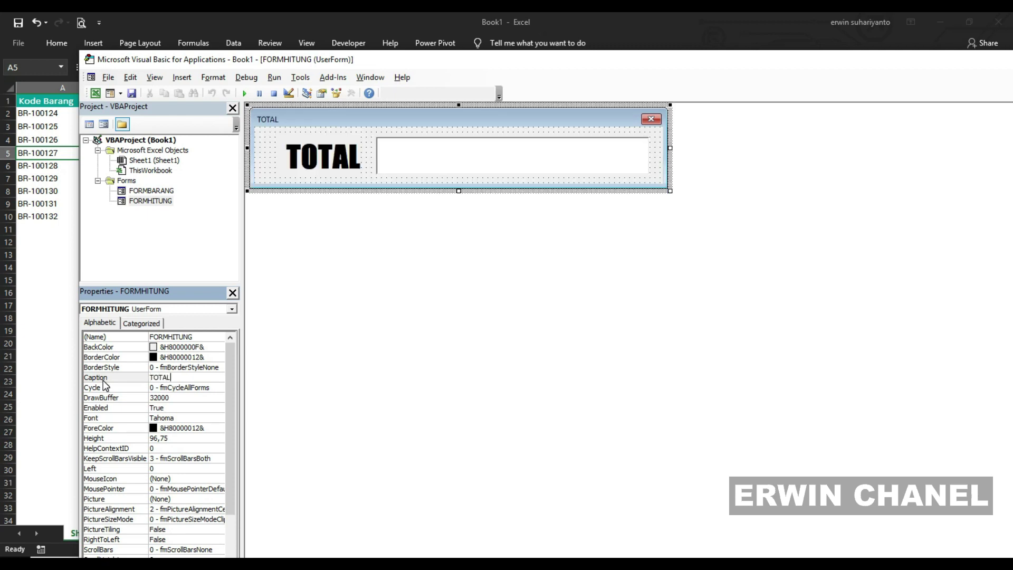
pyautogui.write(' HITU')
pyautogui.click(263, 179)
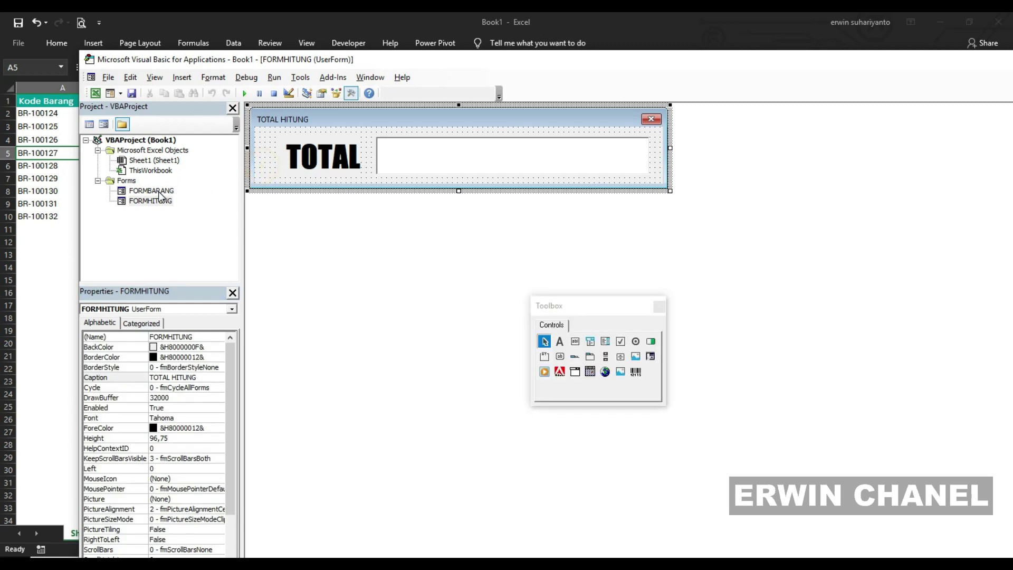
pyautogui.doubleClick(158, 192)
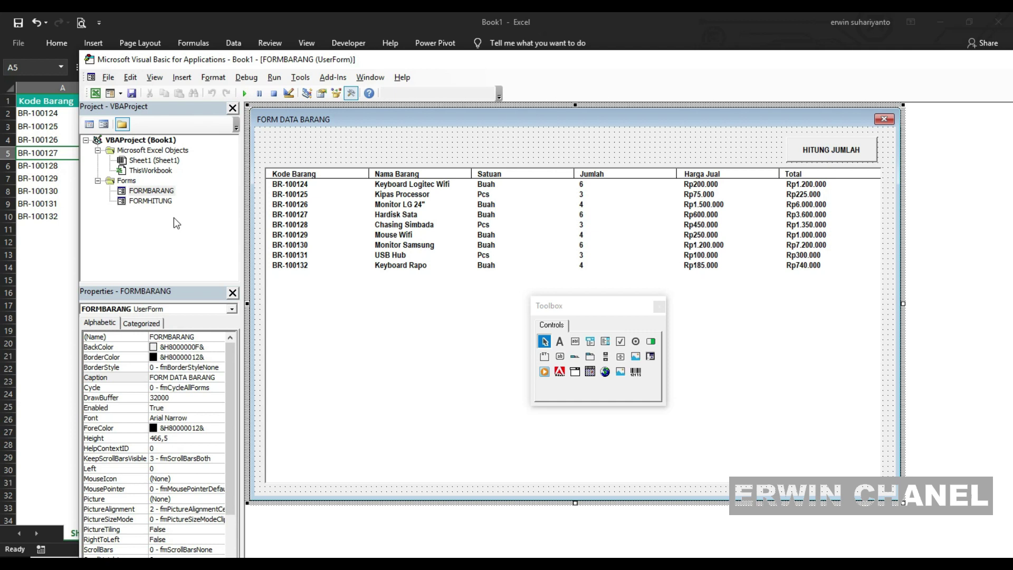
# Test-run FORMBARANG, clicking several item rows to find only one selects at a time, then close it
pyautogui.moveTo(596, 306); pyautogui.dragTo(578, 398)
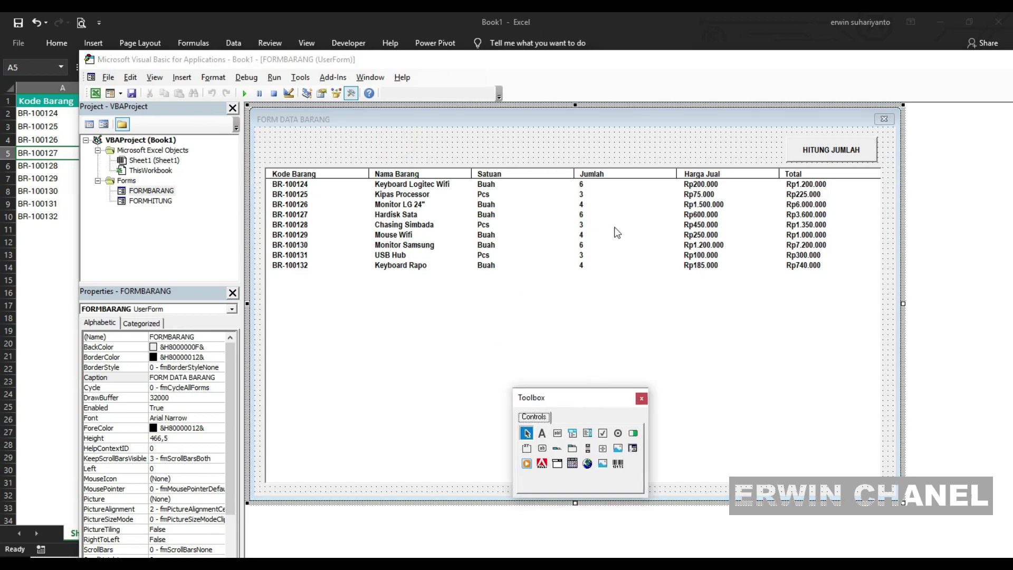
pyautogui.click(244, 94)
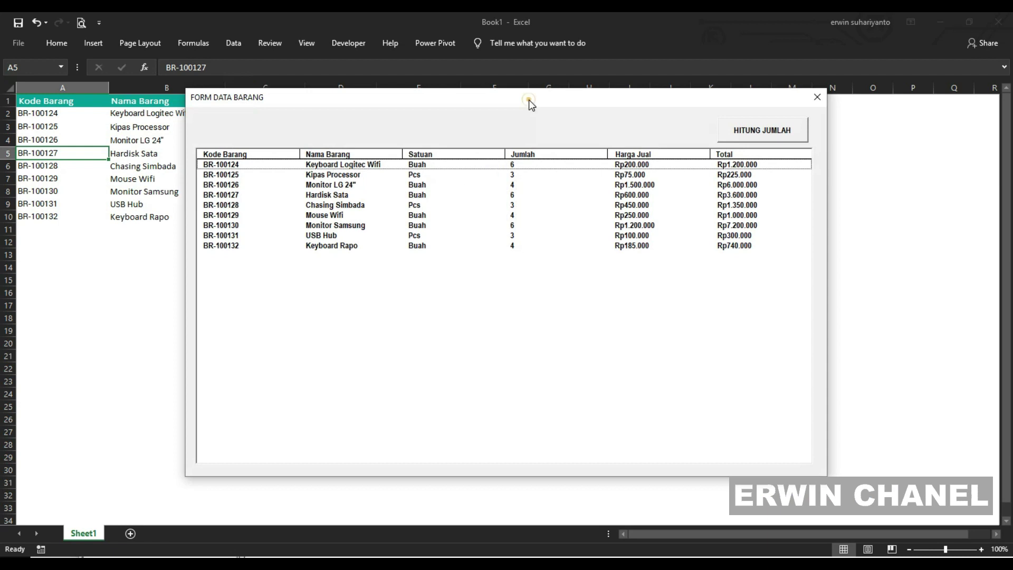
pyautogui.moveTo(529, 100)
pyautogui.mouseDown()
pyautogui.moveTo(474, 165)
pyautogui.moveTo(464, 160)
pyautogui.mouseUp()
pyautogui.click(480, 242)
pyautogui.click(465, 271)
pyautogui.click(457, 291)
pyautogui.click(452, 262)
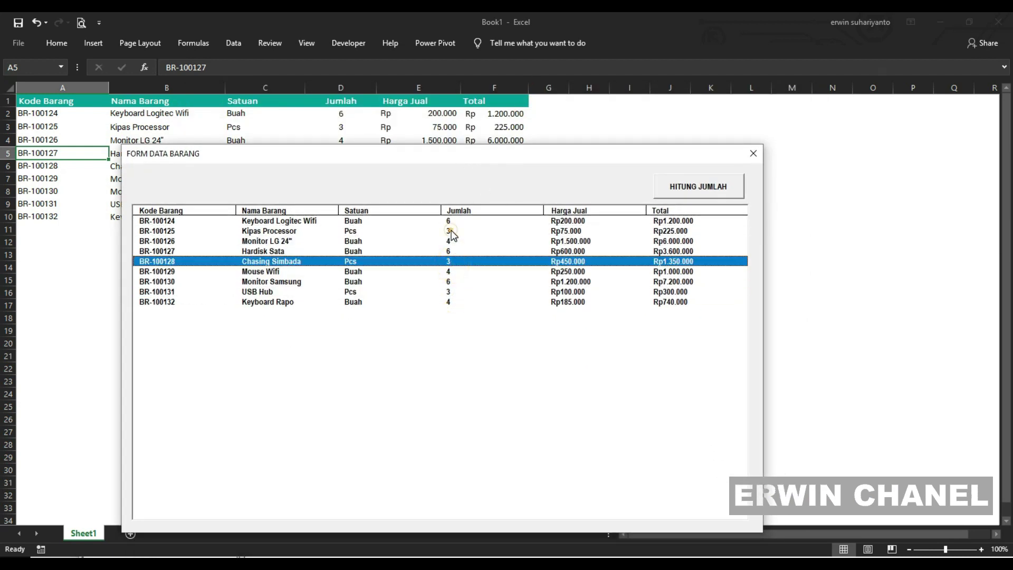
pyautogui.click(452, 231)
pyautogui.click(449, 221)
pyautogui.click(448, 262)
pyautogui.click(448, 302)
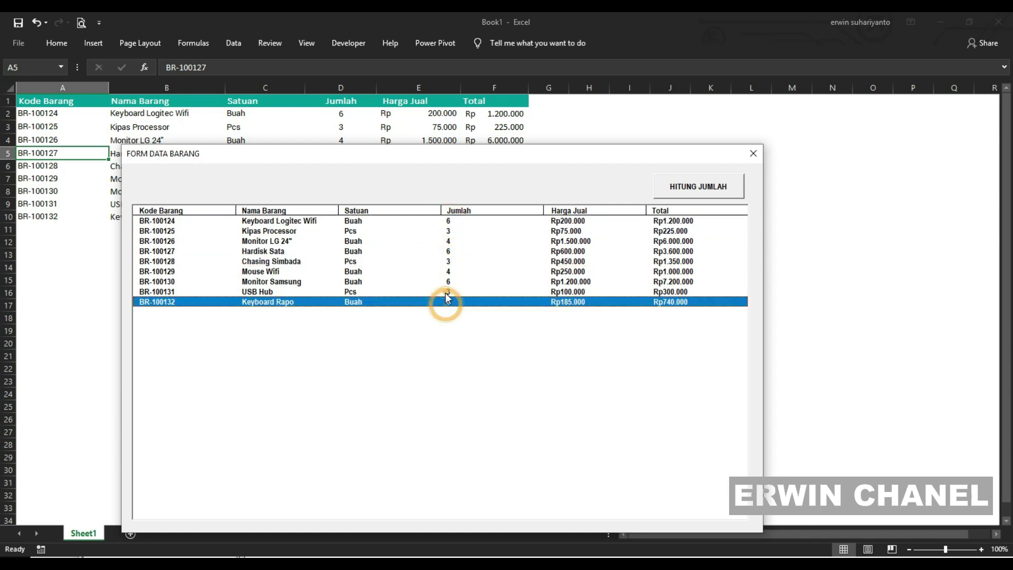
pyautogui.click(449, 282)
pyautogui.click(694, 241)
pyautogui.click(754, 153)
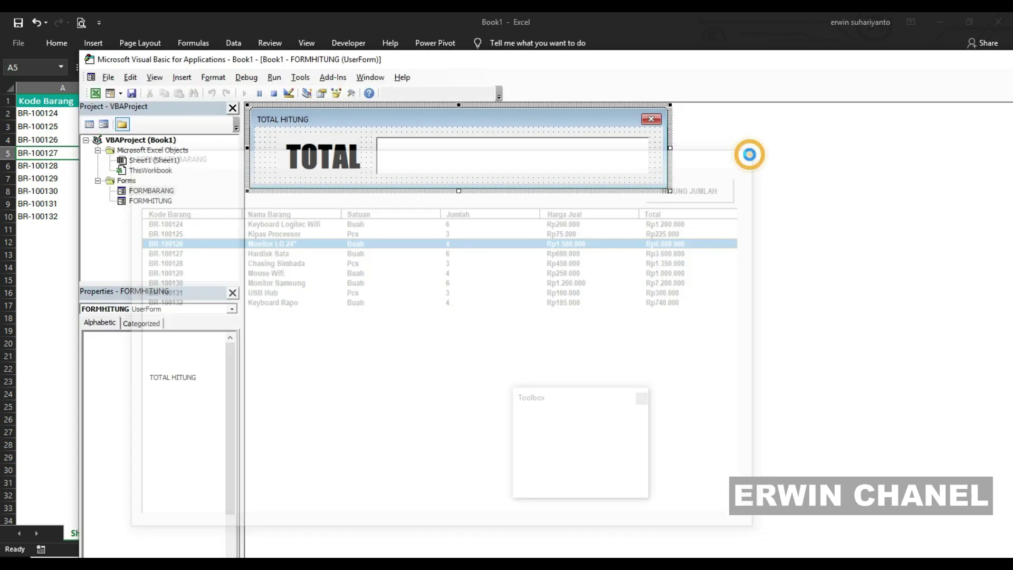
# Select the list box and bring its MultiSelect property into view
pyautogui.click(557, 198)
pyautogui.click(233, 347)
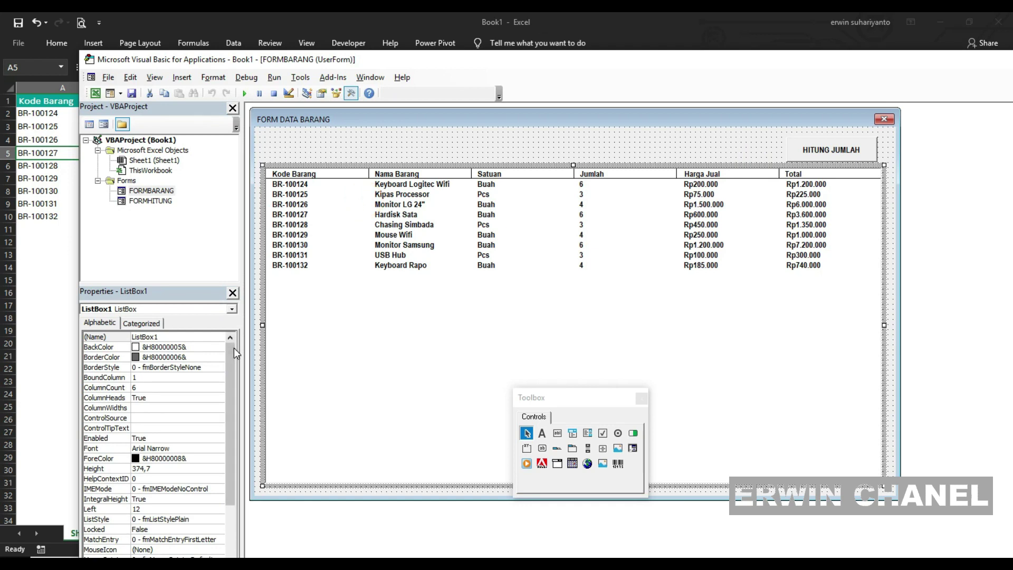
pyautogui.moveTo(230, 363); pyautogui.dragTo(226, 407)
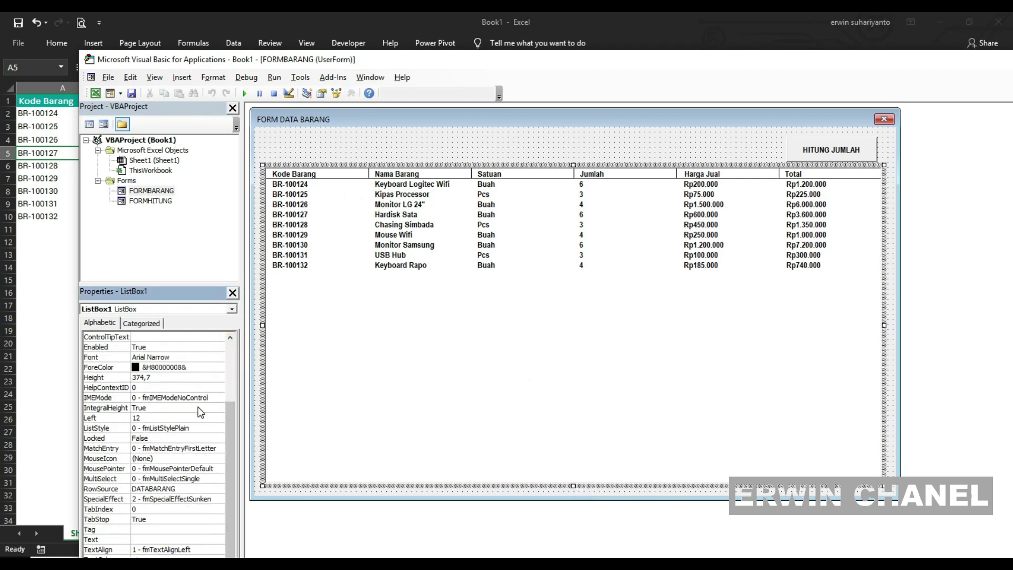
pyautogui.click(160, 478)
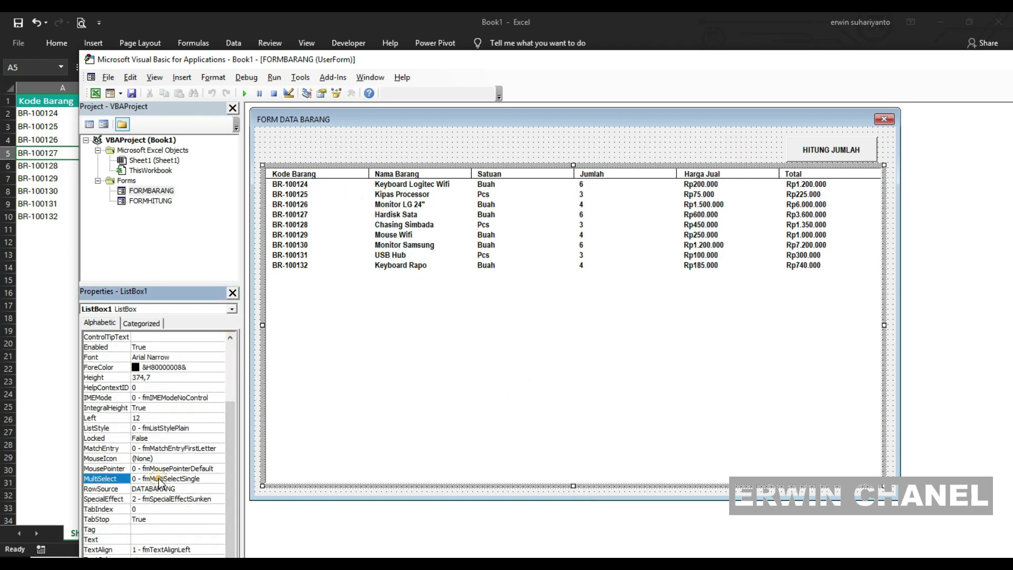
# Set the list box's MultiSelect property to 1 - fmMultiSelectMulti
pyautogui.click(216, 479)
pyautogui.click(193, 497)
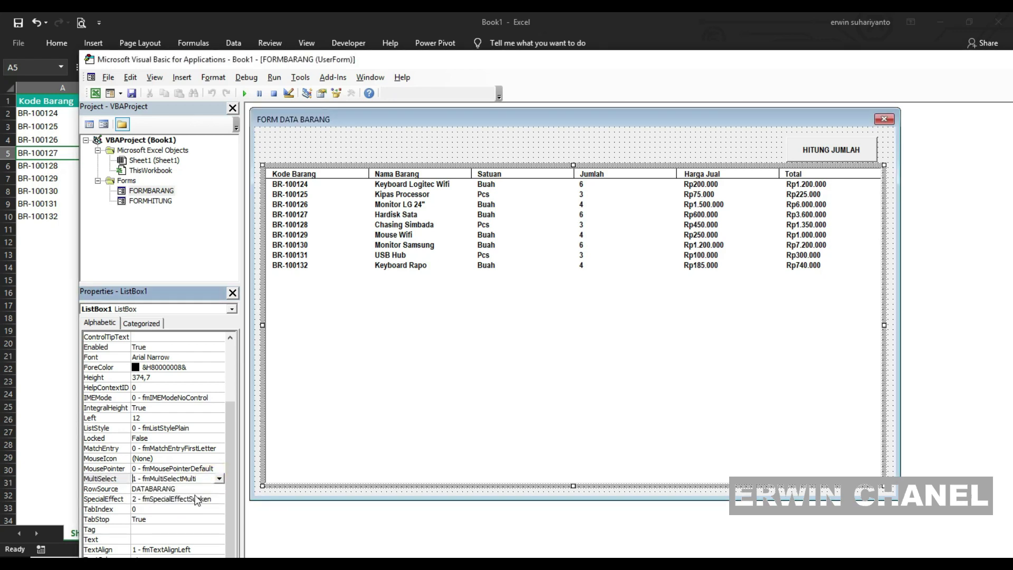
pyautogui.click(409, 157)
# Run FORMBARANG, select rows BR-100124 through BR-100132 together, then close it
pyautogui.click(245, 93)
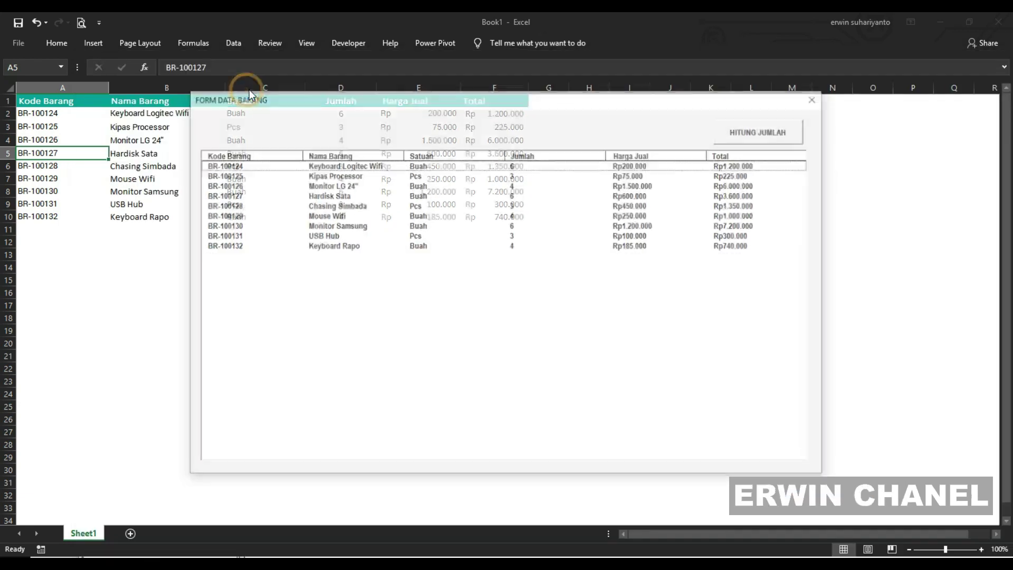
pyautogui.moveTo(391, 113); pyautogui.dragTo(295, 126)
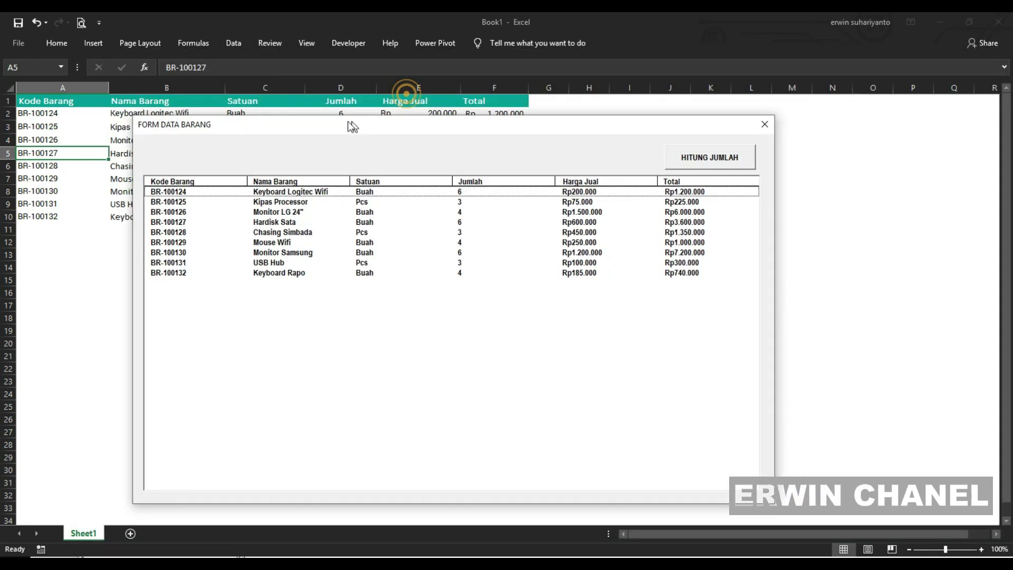
pyautogui.click(329, 195)
pyautogui.click(321, 239)
pyautogui.click(332, 218)
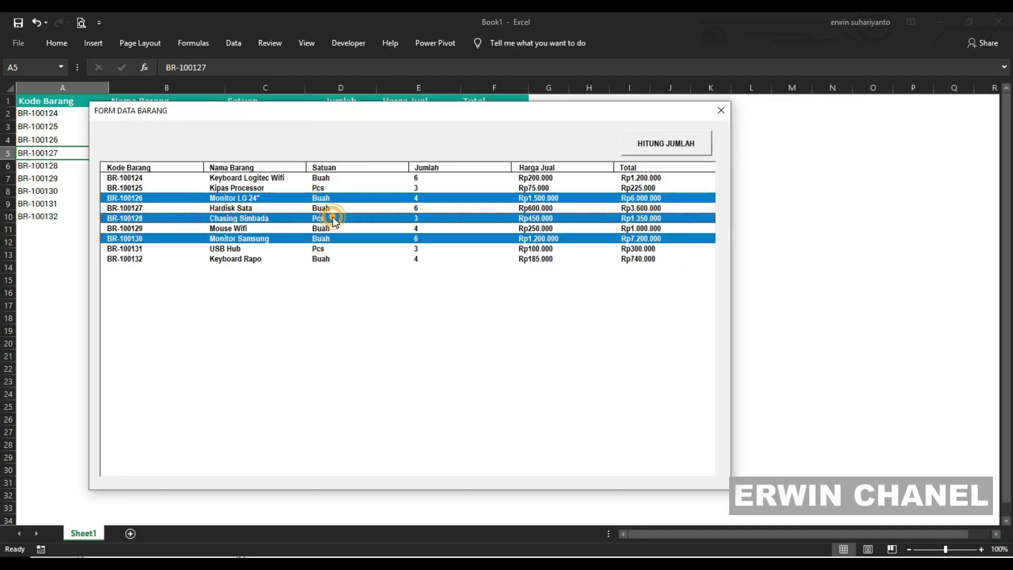
pyautogui.click(324, 258)
pyautogui.click(337, 179)
pyautogui.click(333, 188)
pyautogui.click(325, 208)
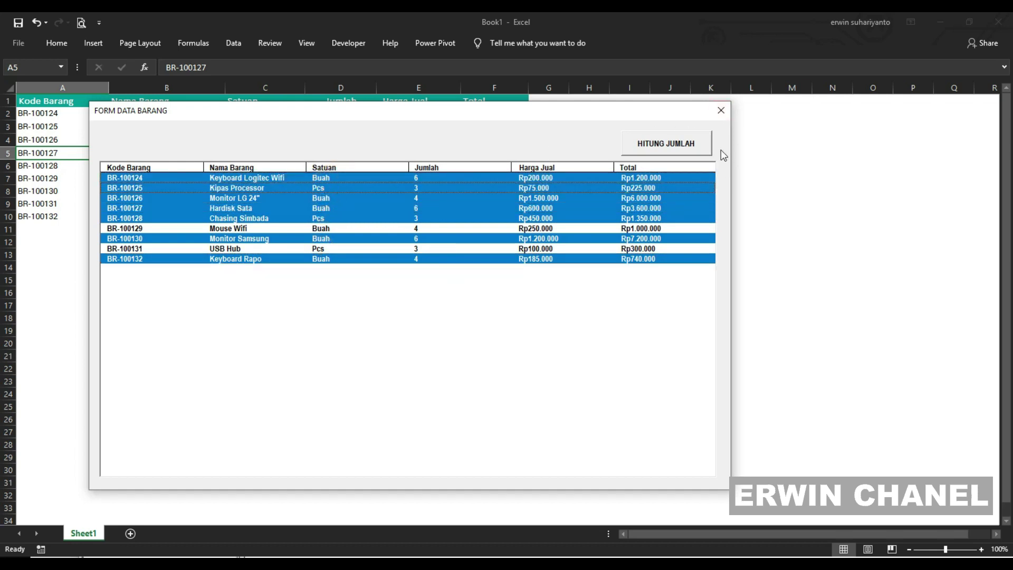
pyautogui.click(721, 110)
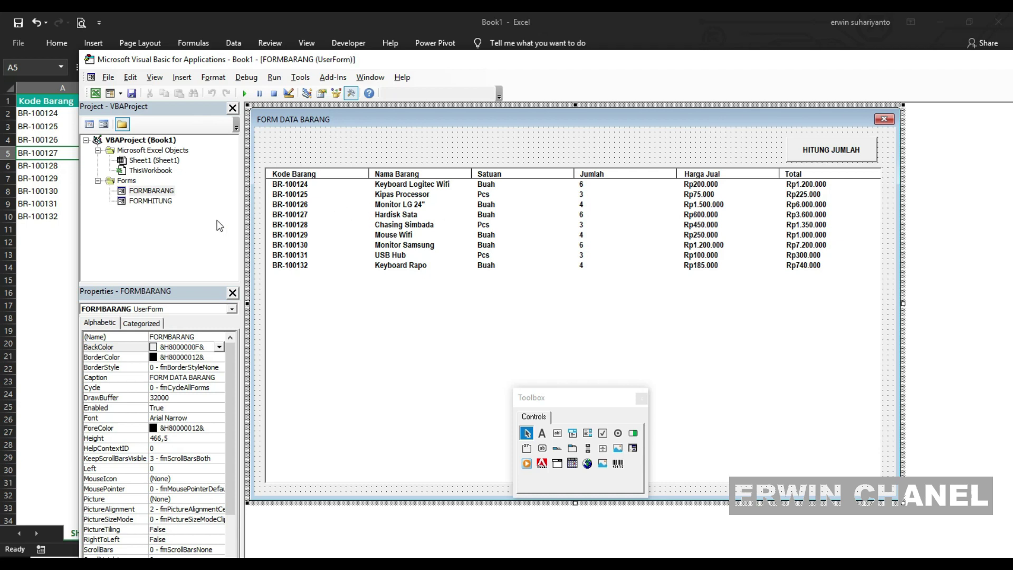
# Open FORMHITUNG's designer and view its code
pyautogui.click(153, 201)
pyautogui.doubleClick(157, 203)
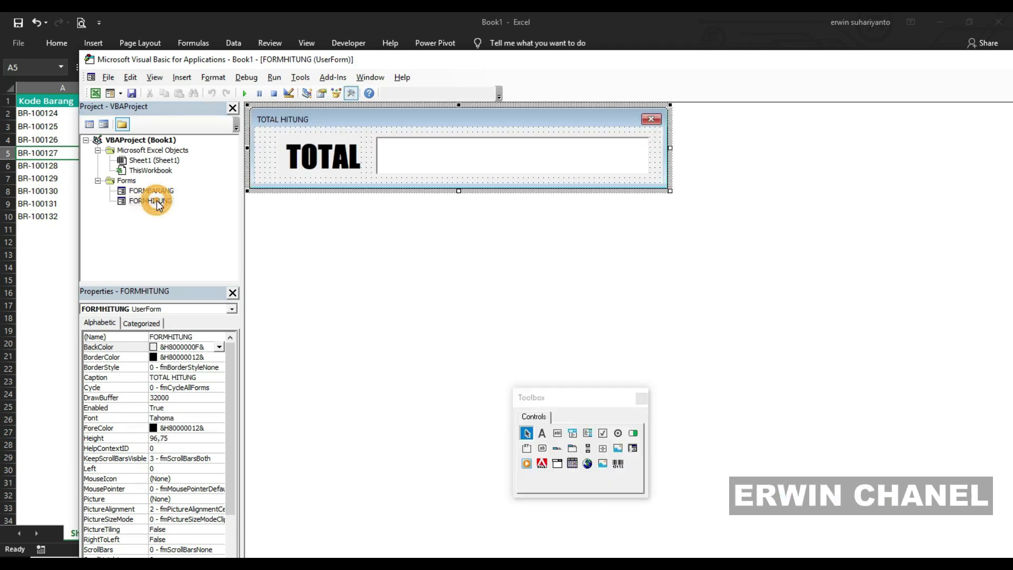
pyautogui.rightClick(269, 165)
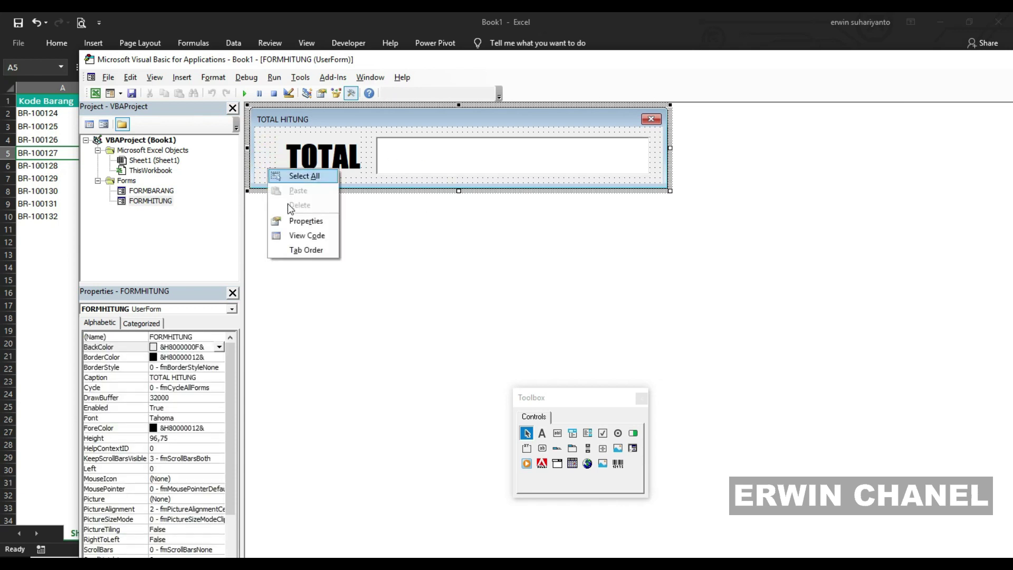
pyautogui.click(298, 234)
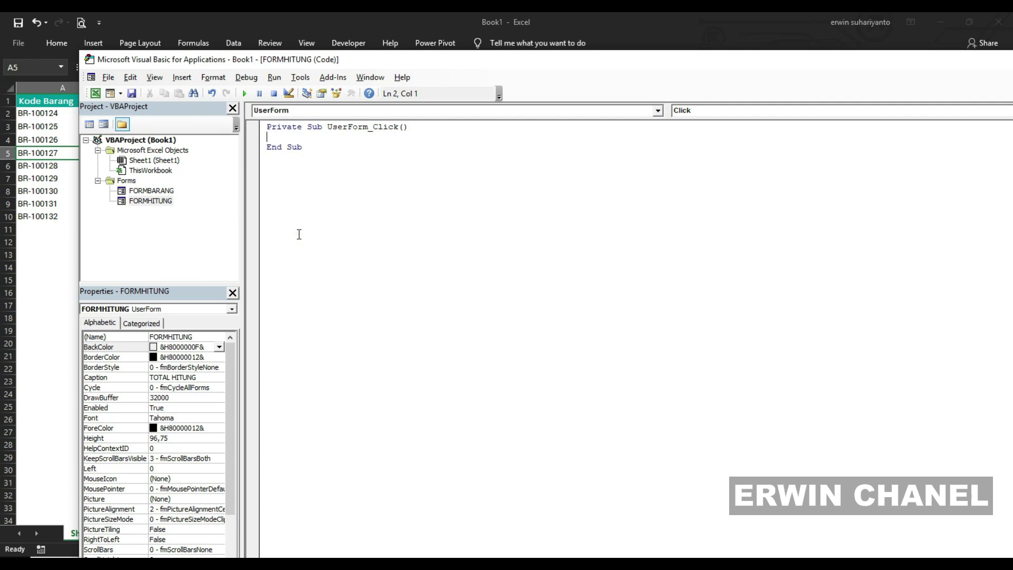
# Add an empty UserForm_Initialize procedure and delete the empty UserForm_Click stub
pyautogui.click(694, 110)
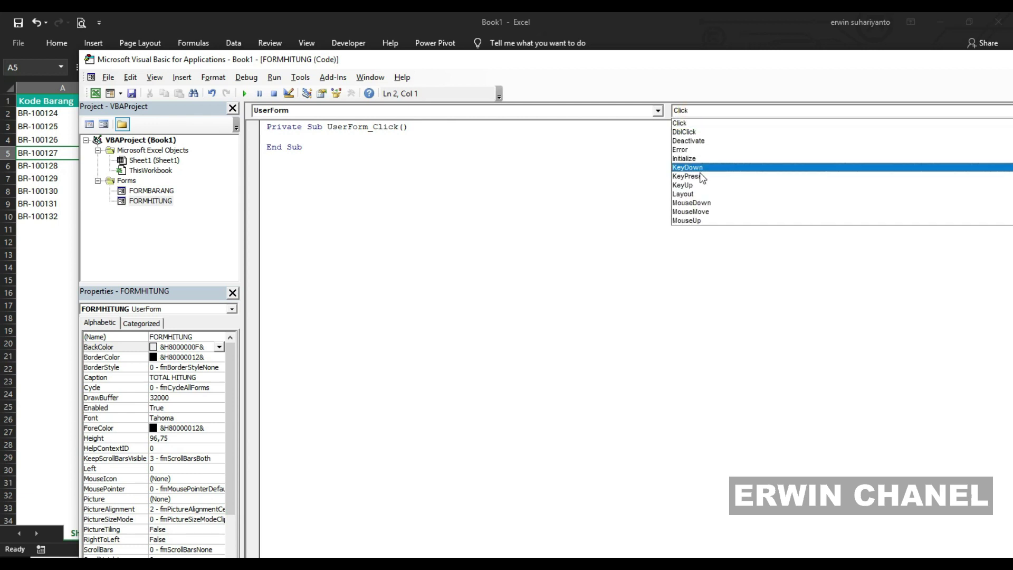
pyautogui.scroll(-2, 697, 204)
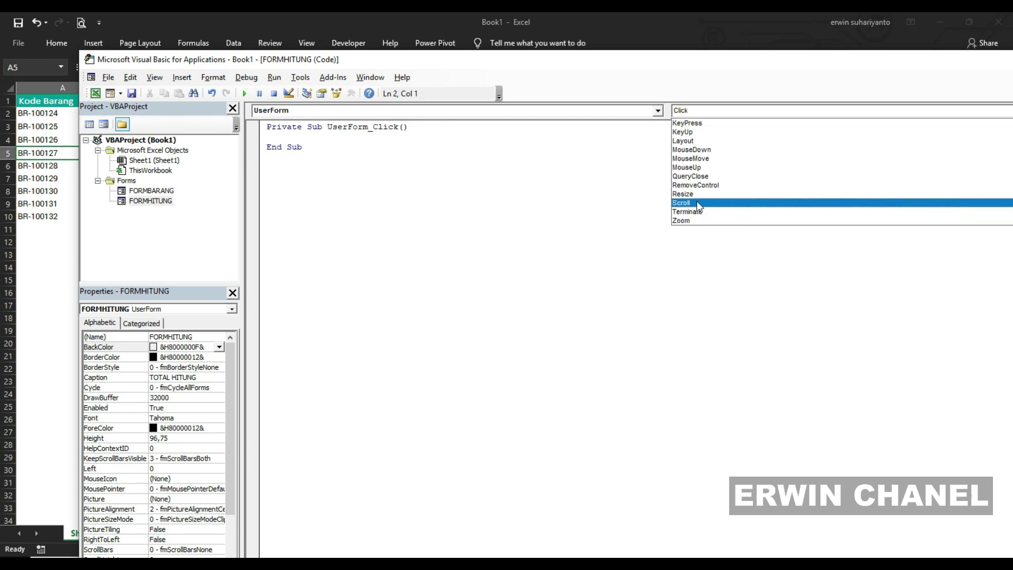
pyautogui.scroll(1, 697, 198)
pyautogui.scroll(1, 696, 194)
pyautogui.scroll(1, 696, 191)
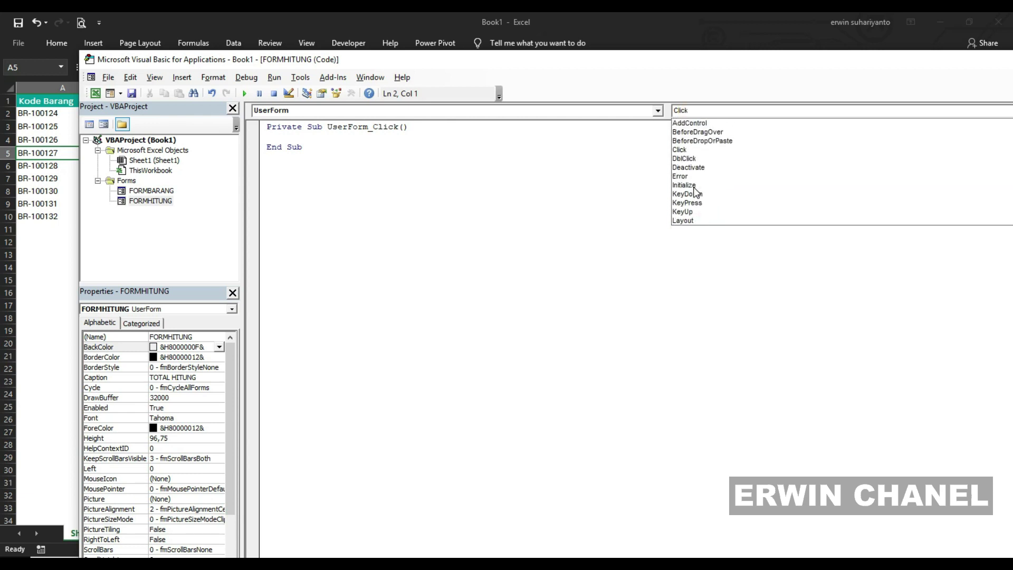
pyautogui.click(684, 185)
pyautogui.moveTo(267, 136)
pyautogui.mouseDown()
pyautogui.moveTo(306, 146)
pyautogui.moveTo(254, 128)
pyautogui.mouseUp()
pyautogui.press('Delete')
pyautogui.click(274, 142)
pyautogui.write('Dim')
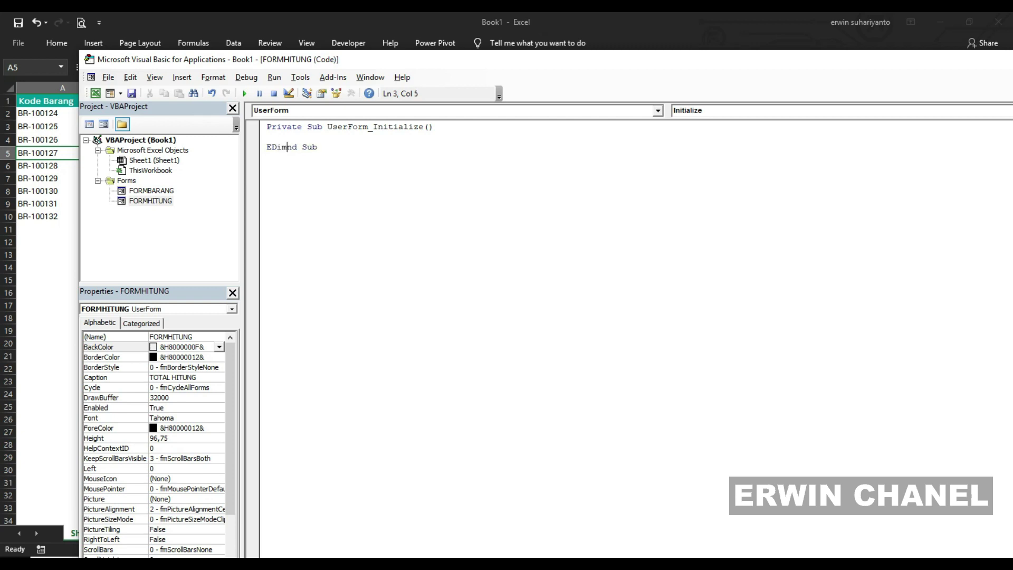
pyautogui.hotkey('ctrl', 'z')
pyautogui.hotkey('ctrl', 'z')
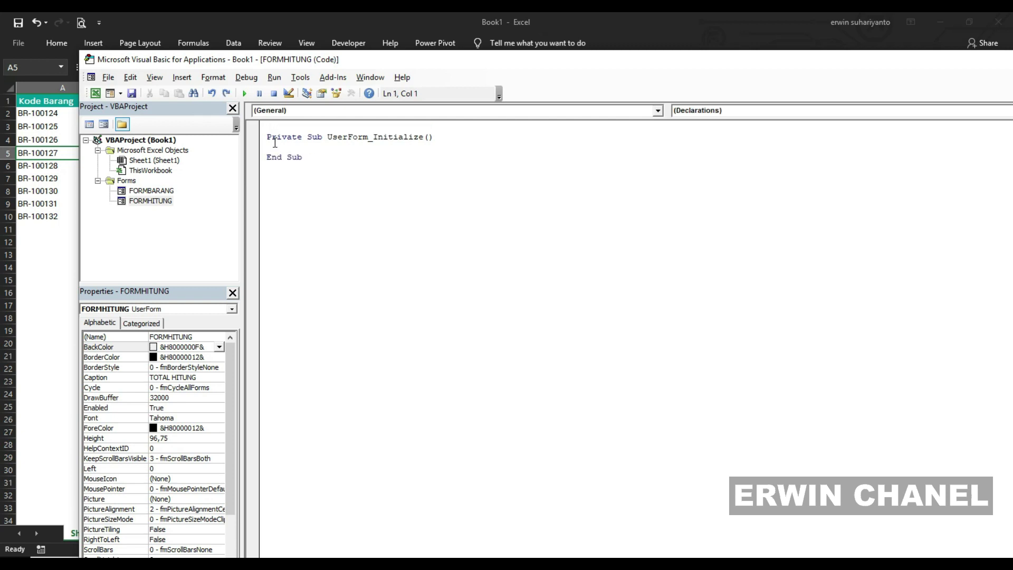
# Declare 'Dim Erwin As Long' and type a loop header up to FORMBARANG.ListBox1.ListCount - 1
pyautogui.press('Delete')
pyautogui.click(276, 133)
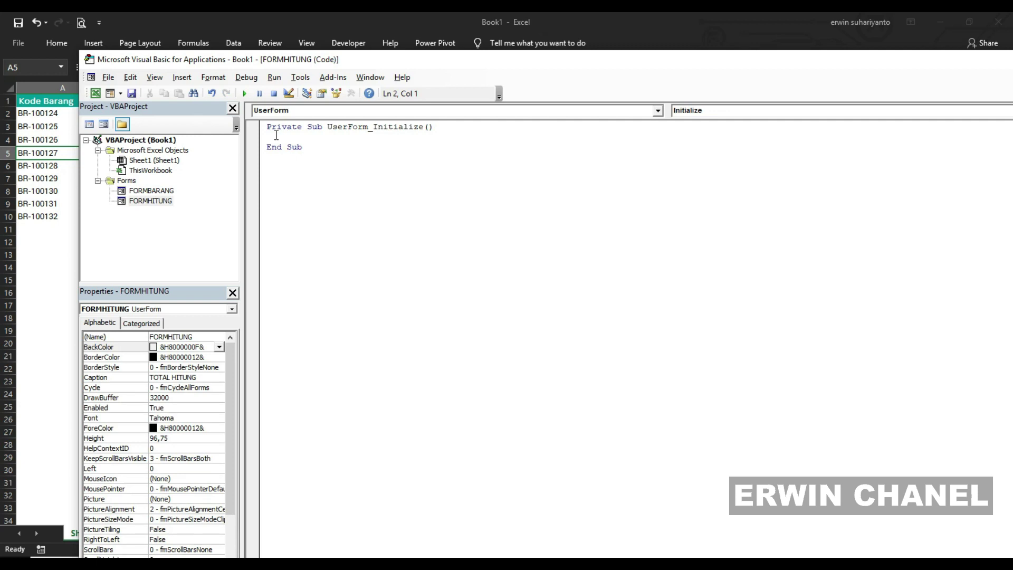
pyautogui.write('Dim ')
pyautogui.write('Erwin a')
pyautogui.write('s lo')
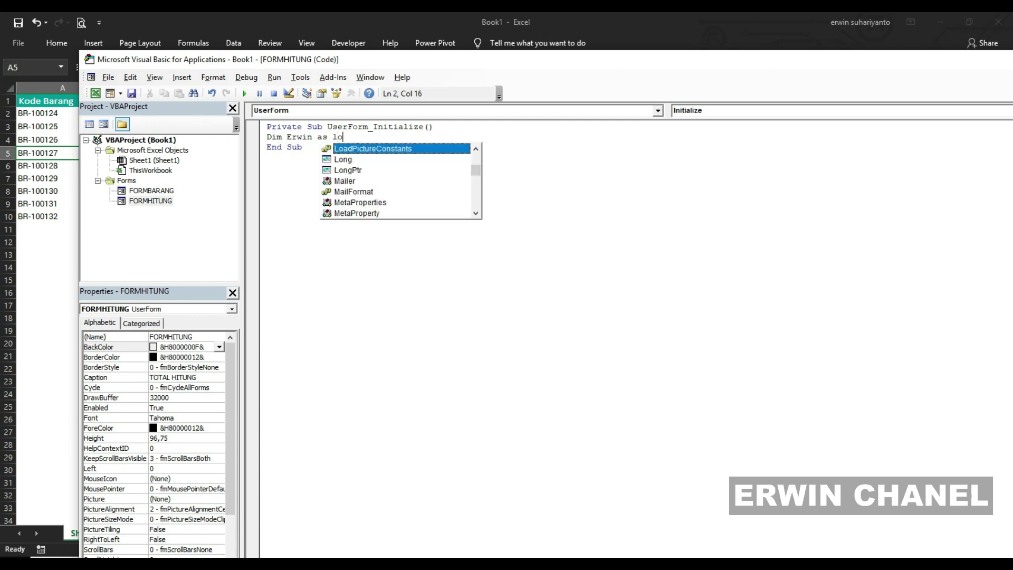
pyautogui.press('Down')
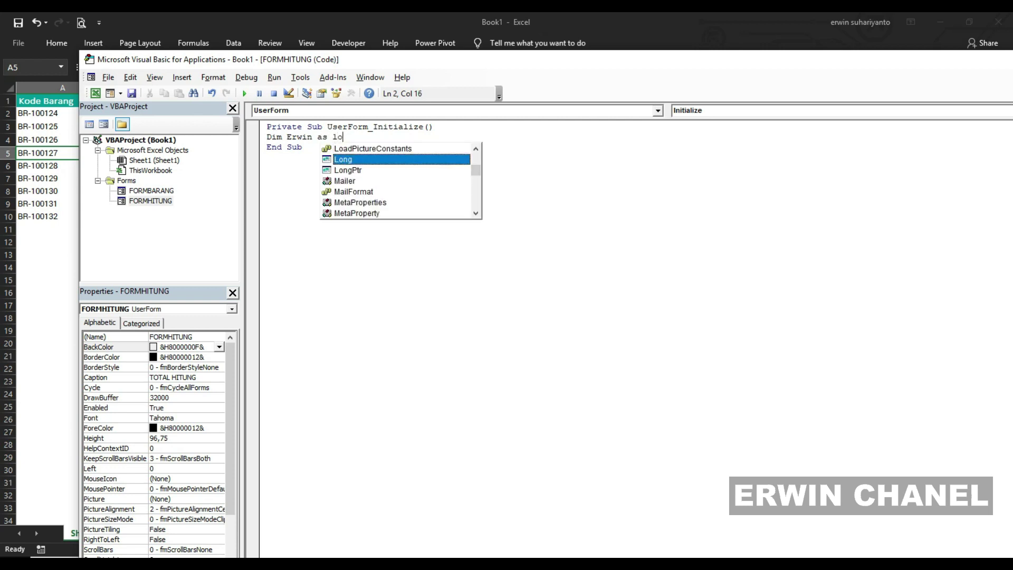
pyautogui.press('Return')
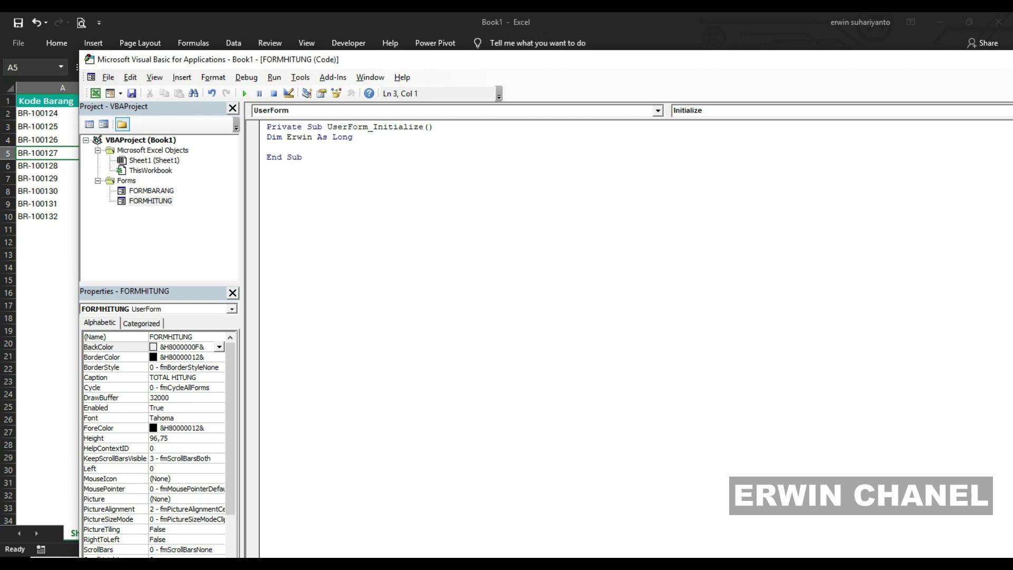
pyautogui.write('Form ')
pyautogui.write('Erwin ')
pyautogui.write('= 0 ')
pyautogui.write('to ')
pyautogui.write('Form')
pyautogui.write('barang')
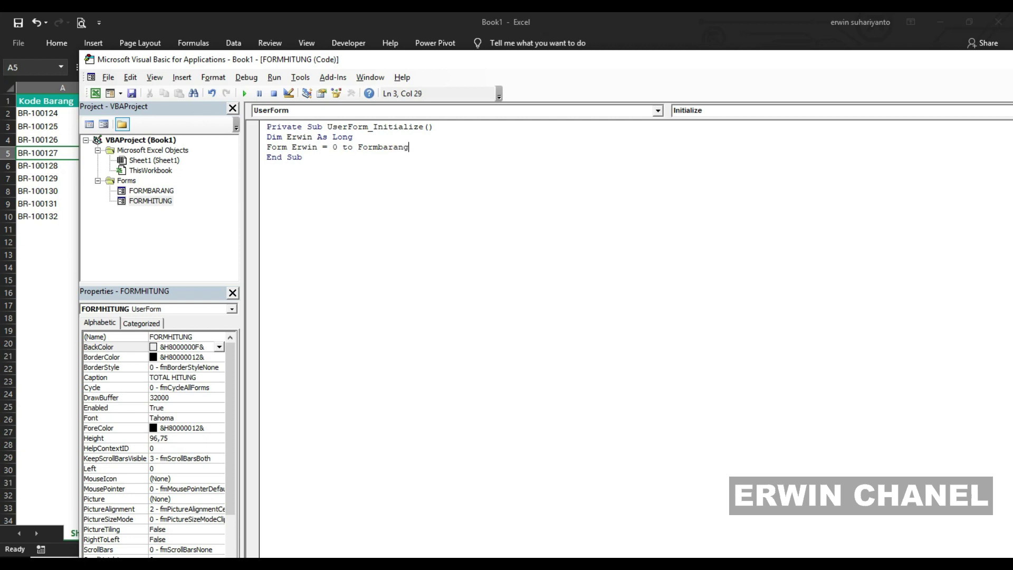
pyautogui.write('.lis')
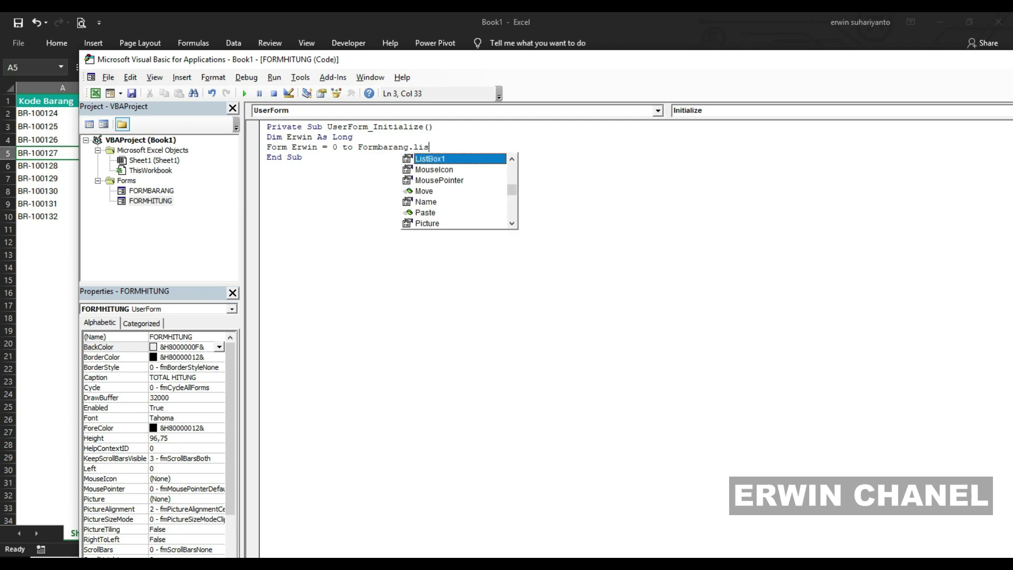
pyautogui.doubleClick(425, 159)
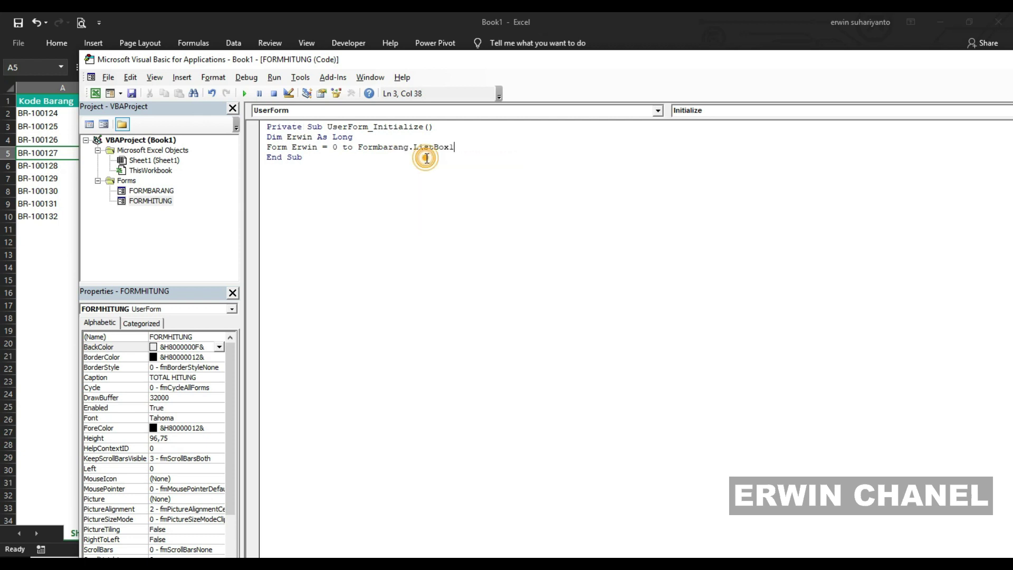
pyautogui.write('.list')
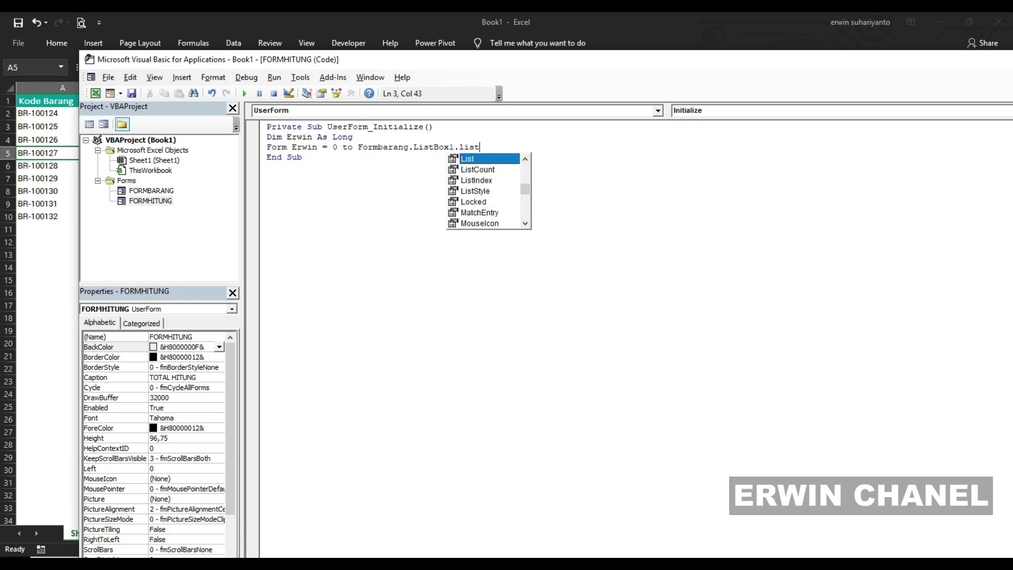
pyautogui.press('Down')
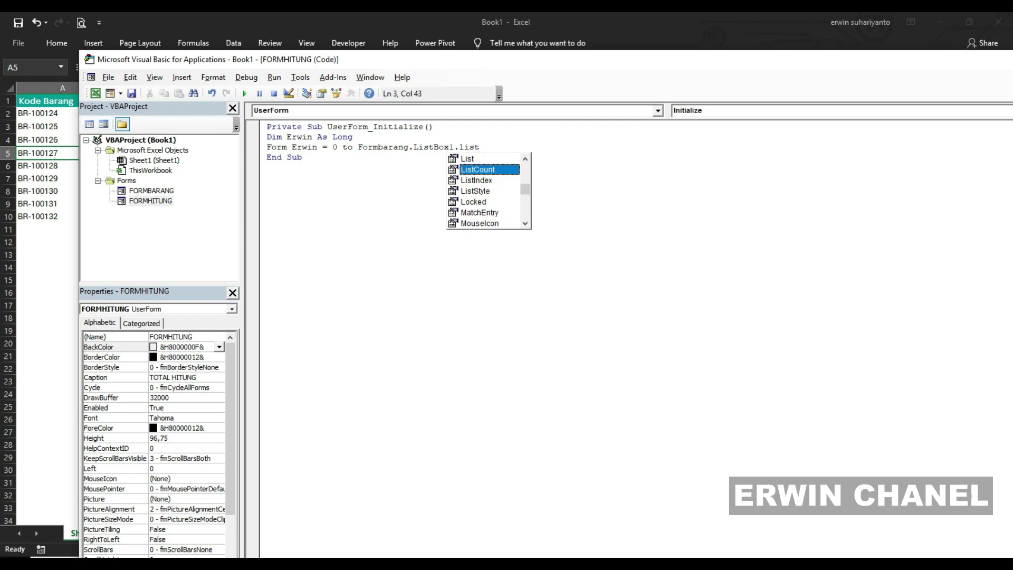
pyautogui.write('- 1')
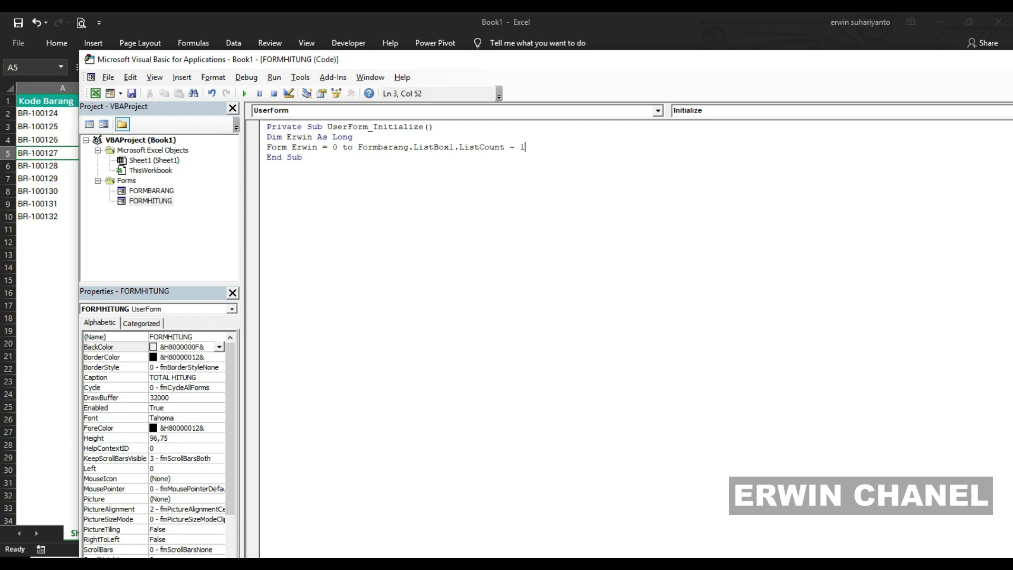
pyautogui.press('Return')
pyautogui.press('Return')
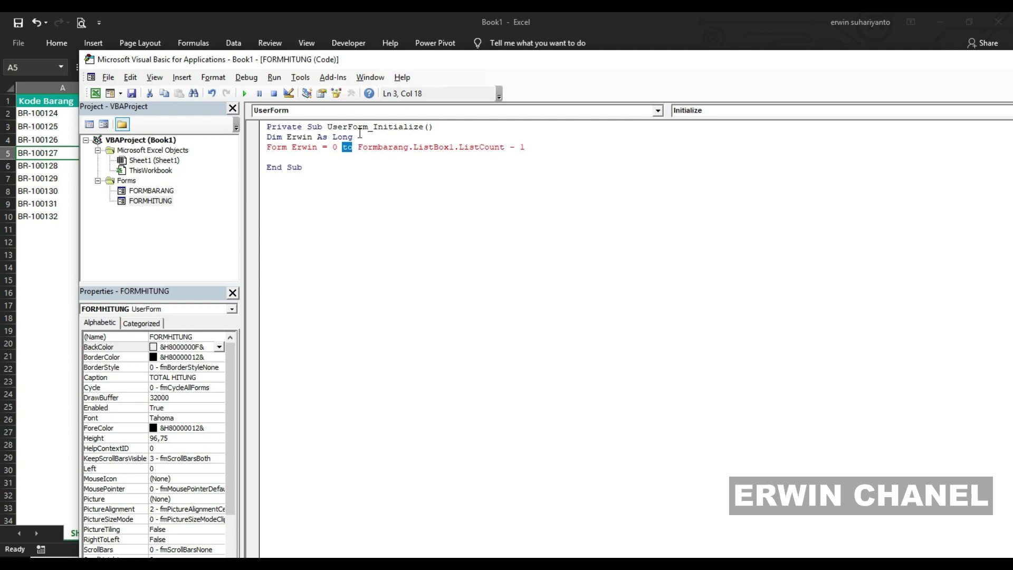
# Fix the 'Form' and 'to' typos so line 3 reads 'For Erwin = 0 To ...'
pyautogui.click(351, 148)
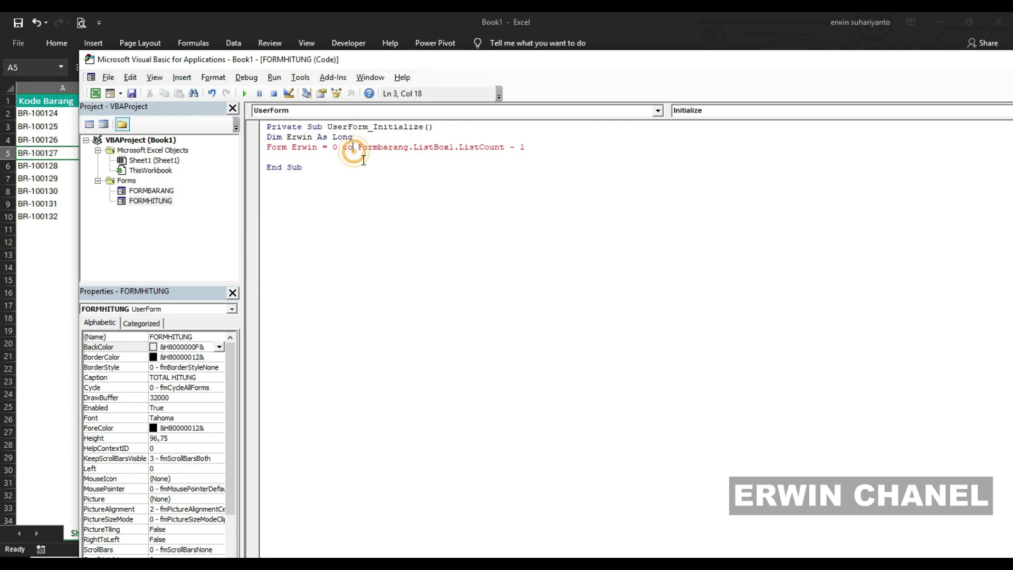
pyautogui.press('BackSpace')
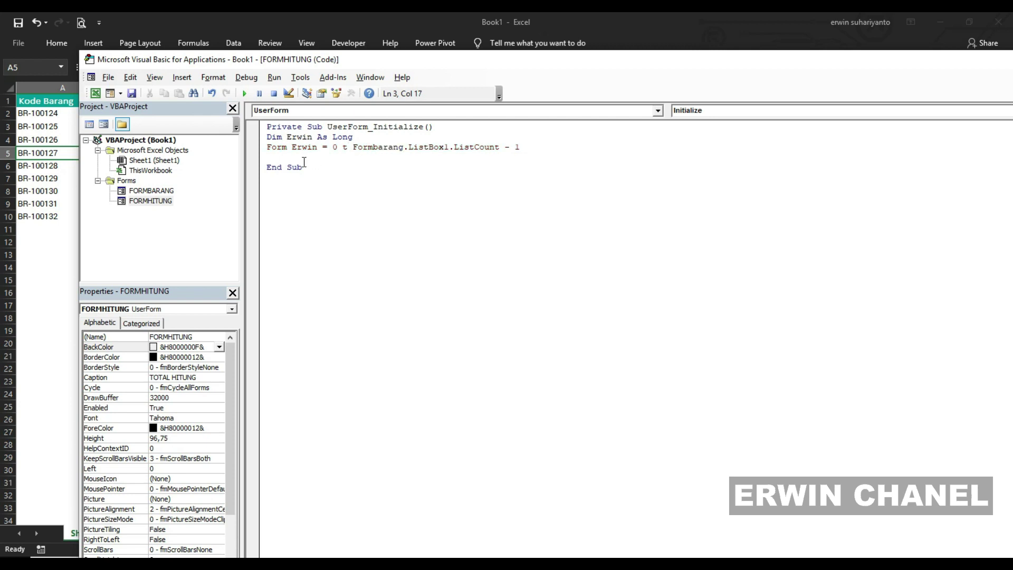
pyautogui.click(285, 147)
pyautogui.press('BackSpace')
pyautogui.click(341, 149)
pyautogui.write('o')
pyautogui.click(285, 156)
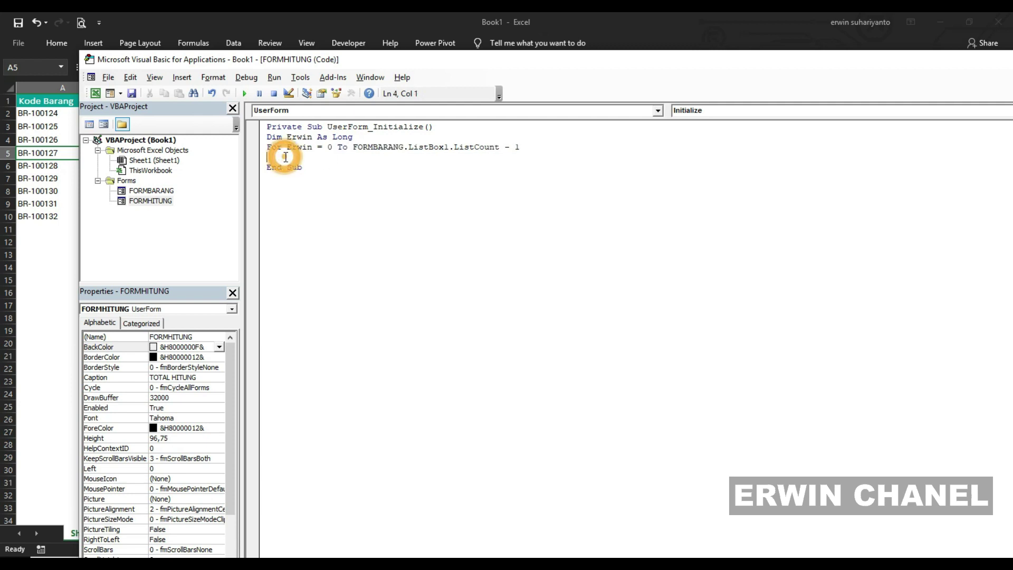
# Inside the loop, start typing 'Sum = Sum + Val(FormBarang.ListBox1.List(Erwin,'
pyautogui.write('SUm')
pyautogui.press('BackSpace')
pyautogui.press('BackSpace')
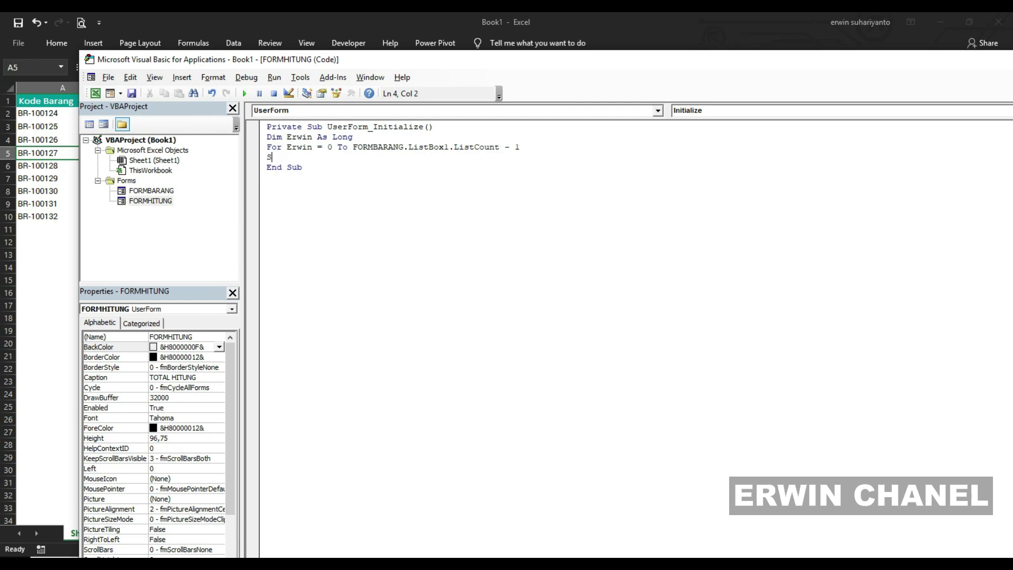
pyautogui.write('um =')
pyautogui.write('Sum')
pyautogui.write('+')
pyautogui.write('Val')
pyautogui.write('(')
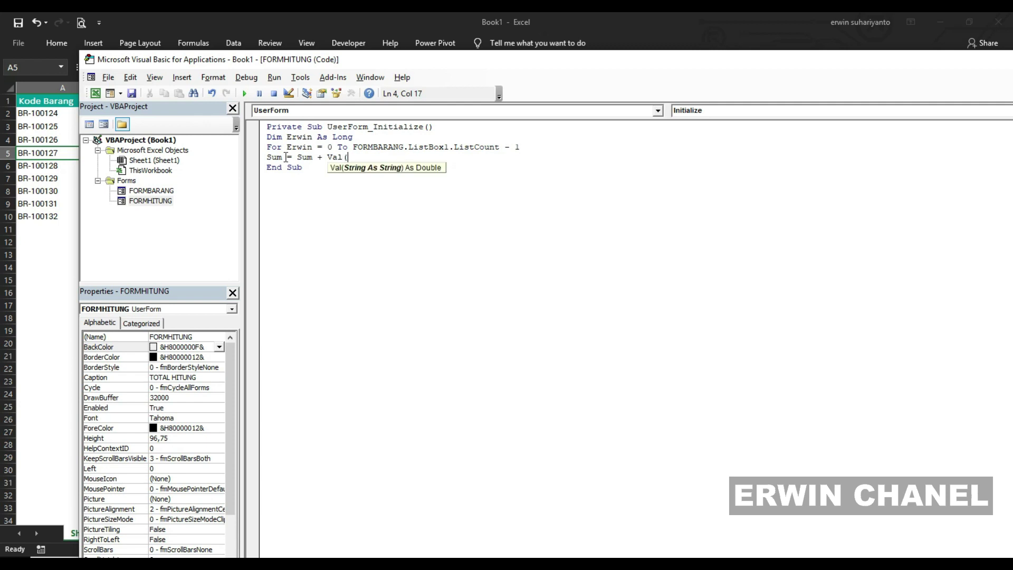
pyautogui.write('FormBarang.lis.lis')
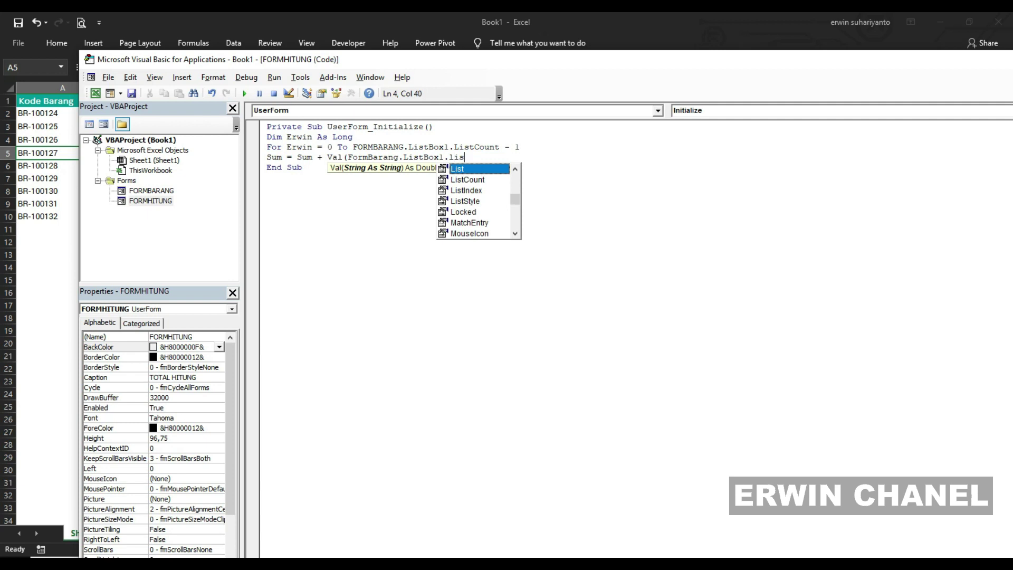
pyautogui.write('(')
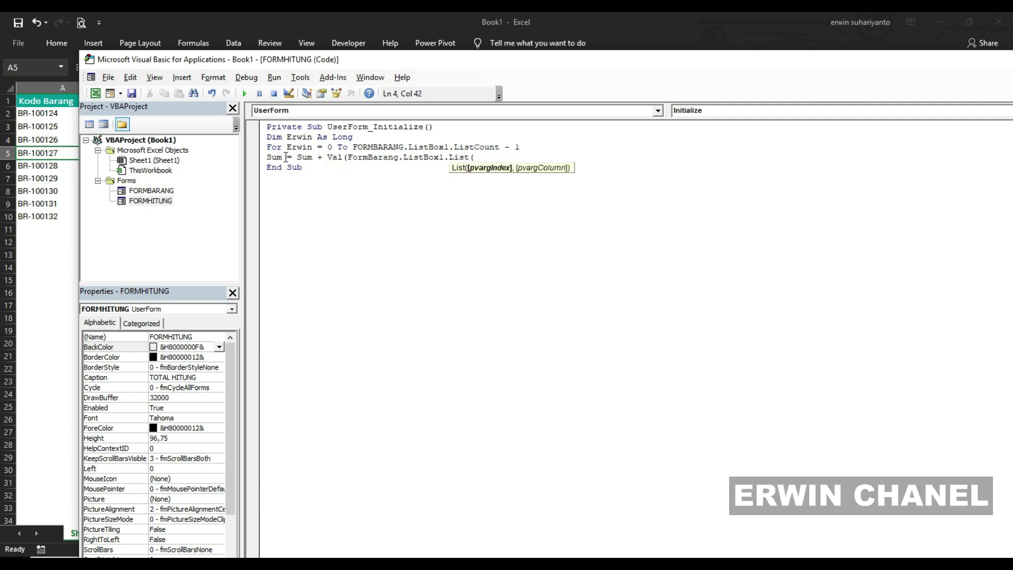
pyautogui.write('Erwin')
pyautogui.write(',')
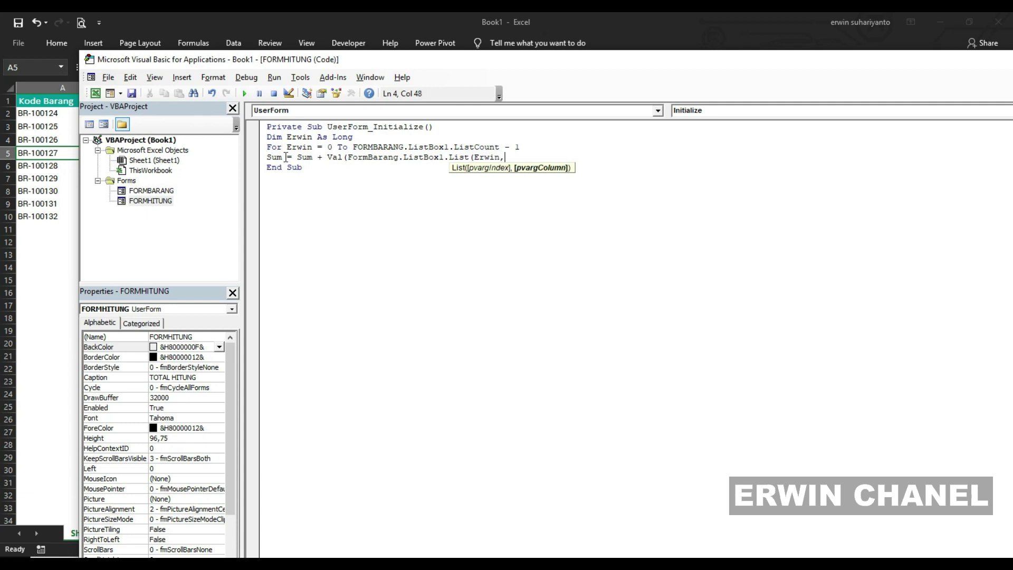
# Finish the Sum line with column 6 and add 'If FORMBARANG.ListBox1.Selected(Erwin) = True Then' above it
pyautogui.moveTo(270, 59); pyautogui.dragTo(207, 236)
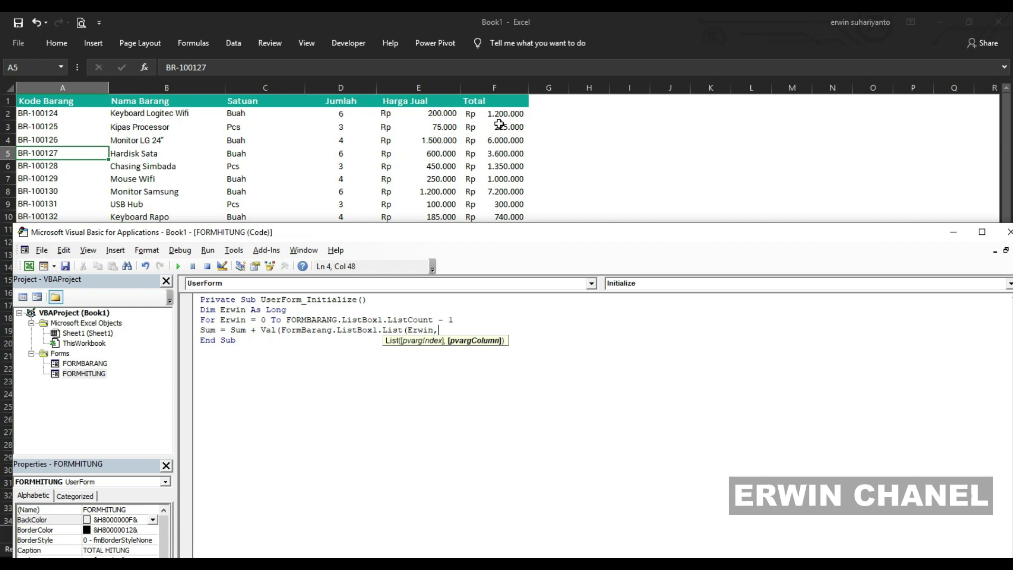
pyautogui.write('6')
pyautogui.write(')')
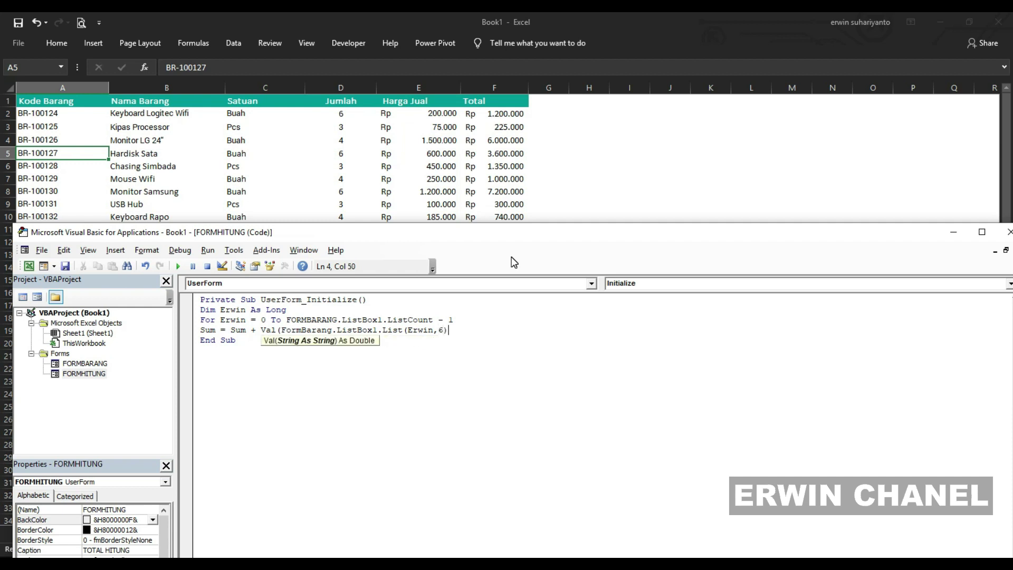
pyautogui.write(')')
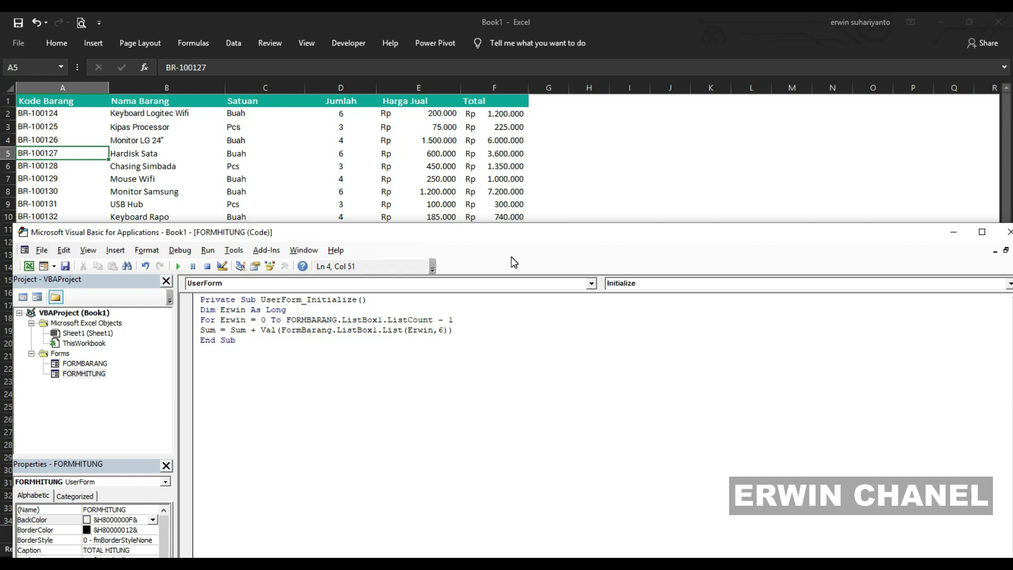
pyautogui.click(464, 319)
pyautogui.press('Return')
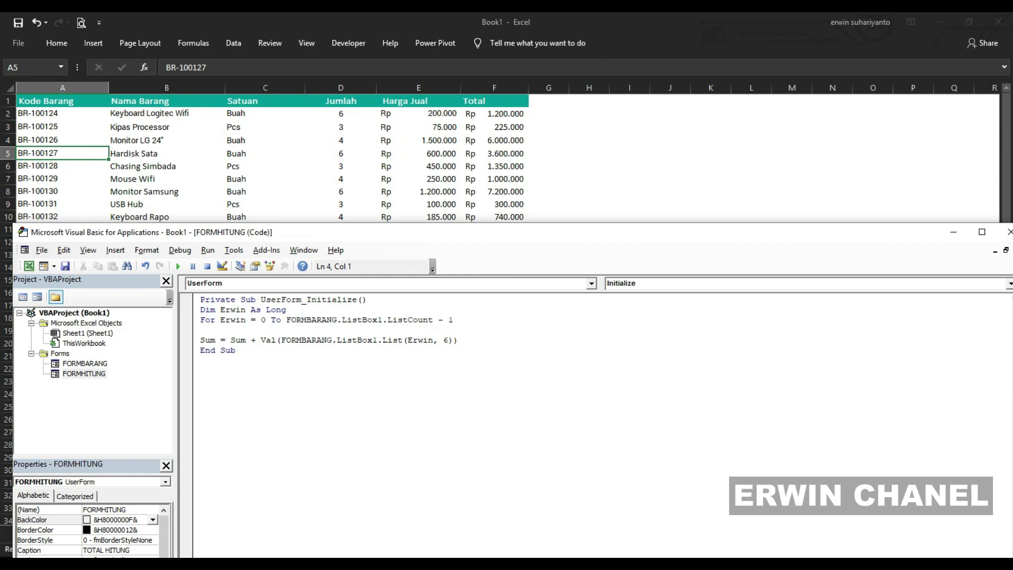
pyautogui.write('If F')
pyautogui.write('orm')
pyautogui.write('Barang')
pyautogui.write('.lis')
pyautogui.write('.ListBox1.')
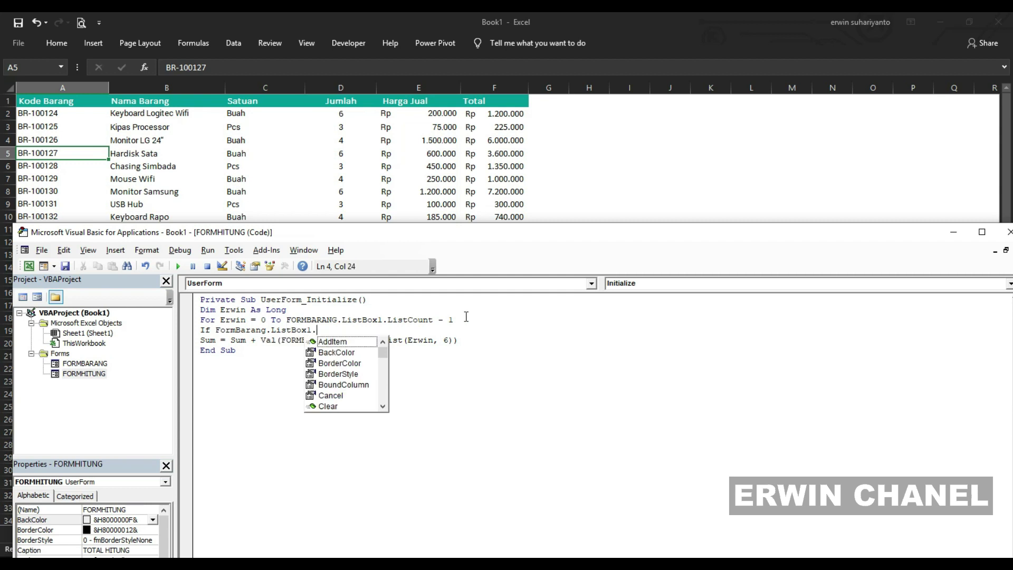
pyautogui.write('Sele')
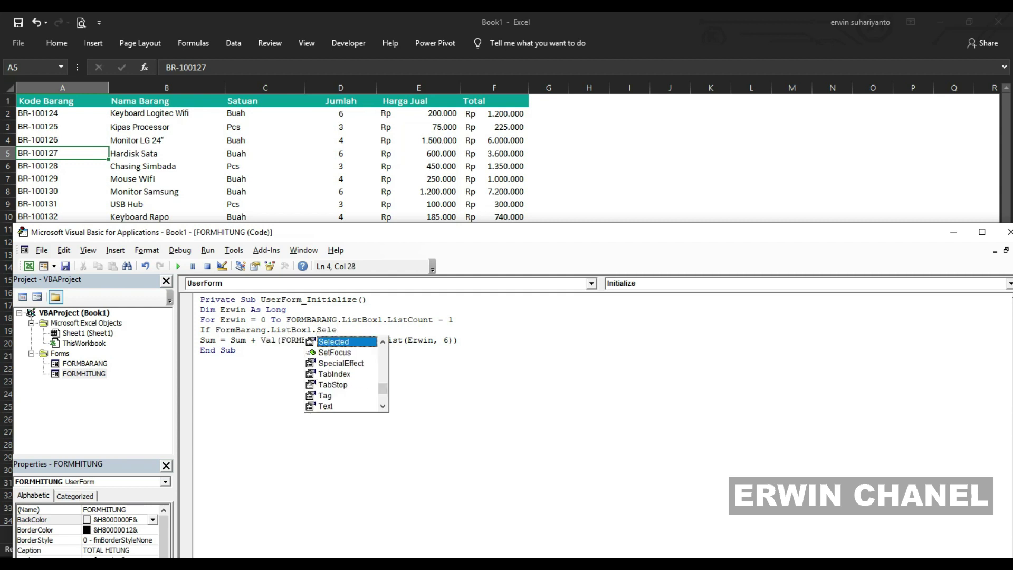
pyautogui.write('(Erwin')
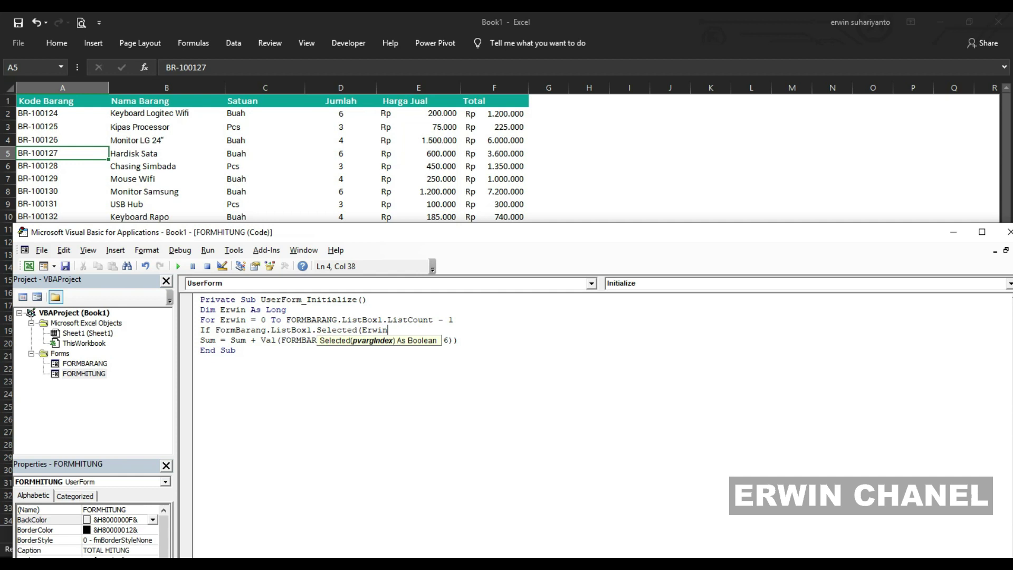
pyautogui.write(') = true then')
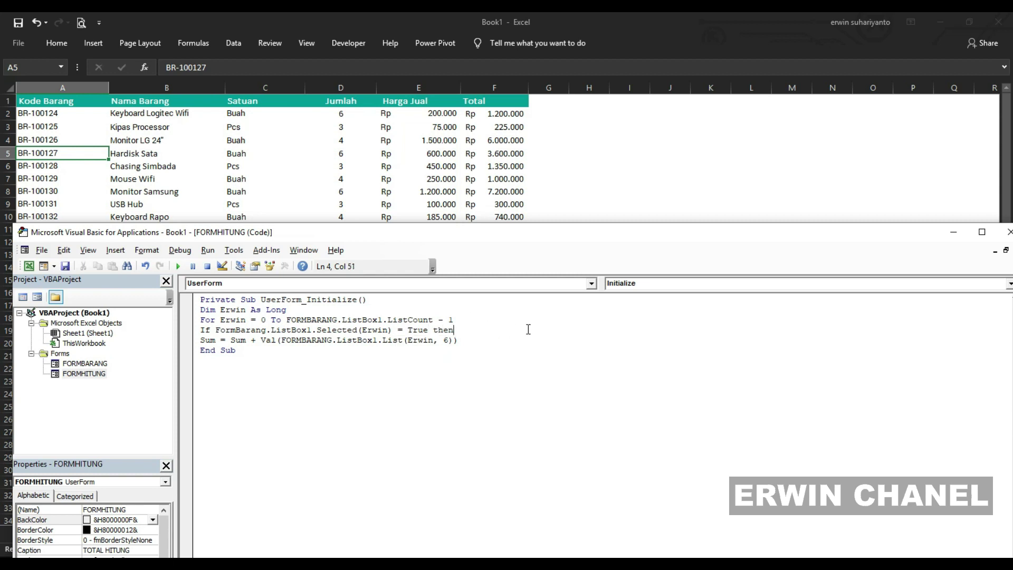
# Close the block with End If and Next Erwin, then start a new 'Me.' line
pyautogui.click(464, 339)
pyautogui.press('Return')
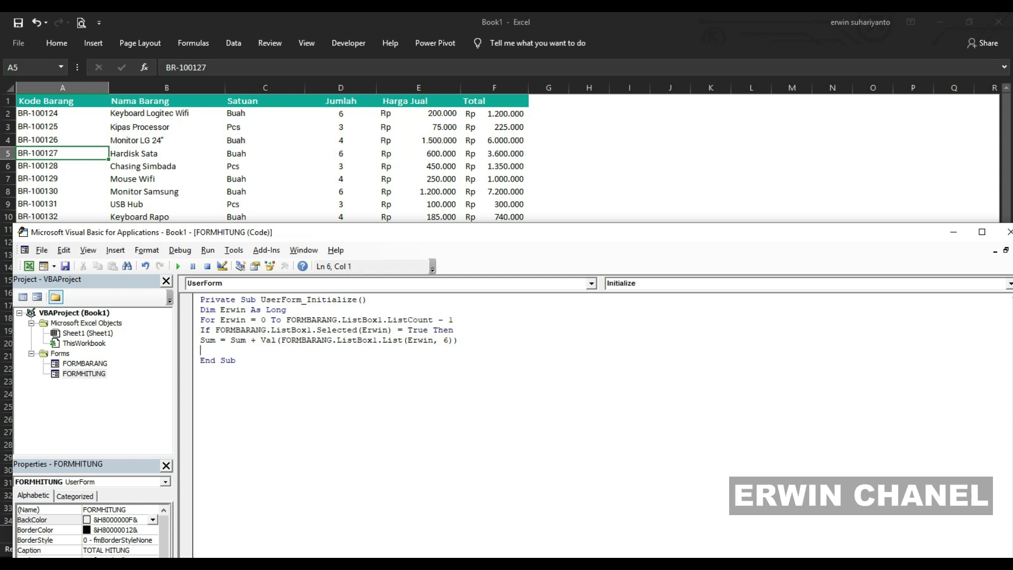
pyautogui.write('End If')
pyautogui.press('Return')
pyautogui.write('Next ')
pyautogui.write('Erwin')
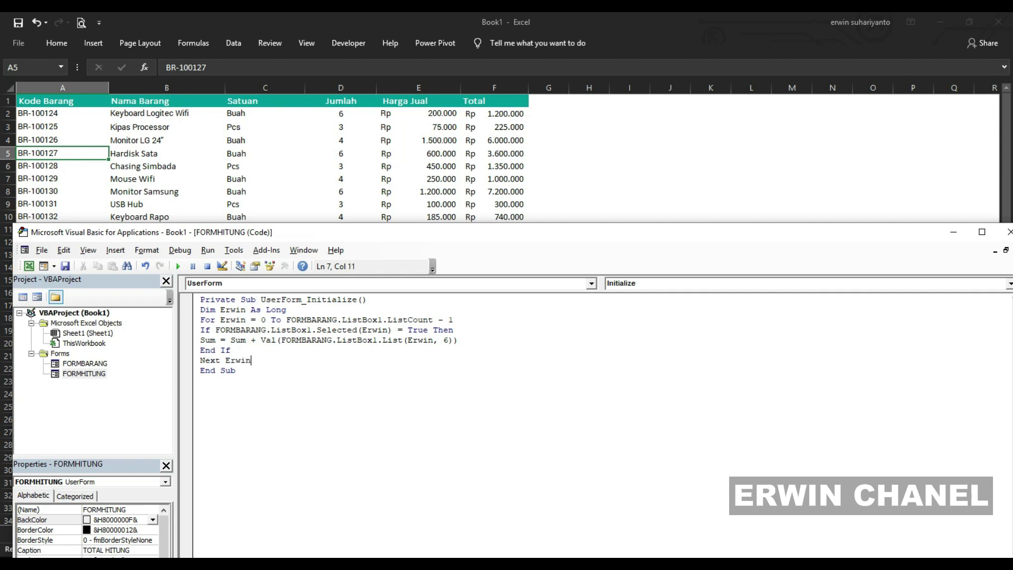
pyautogui.press('Return')
pyautogui.write('Me')
pyautogui.write('.')
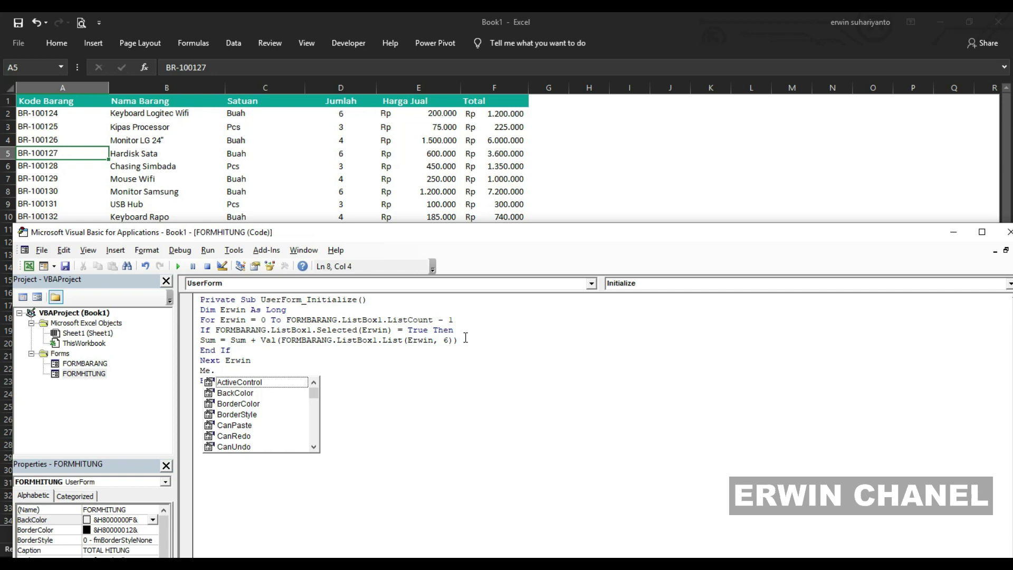
# Add 'Me.TextBox1.Value = Sum' to FORMHITUNG's Initialize code, copying the text box name from its properties
pyautogui.doubleClick(84, 374)
pyautogui.click(327, 340)
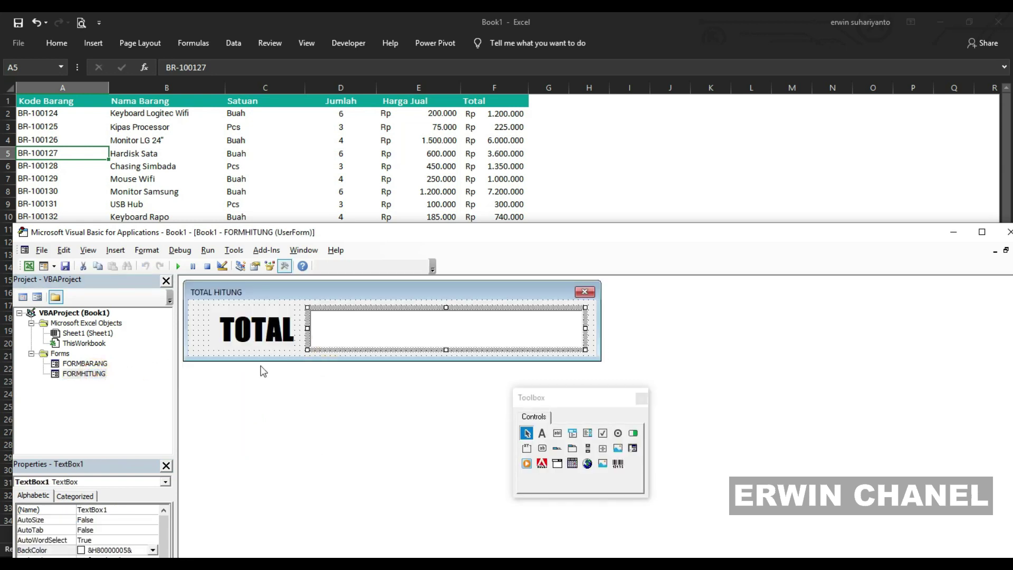
pyautogui.moveTo(227, 232); pyautogui.dragTo(267, 90)
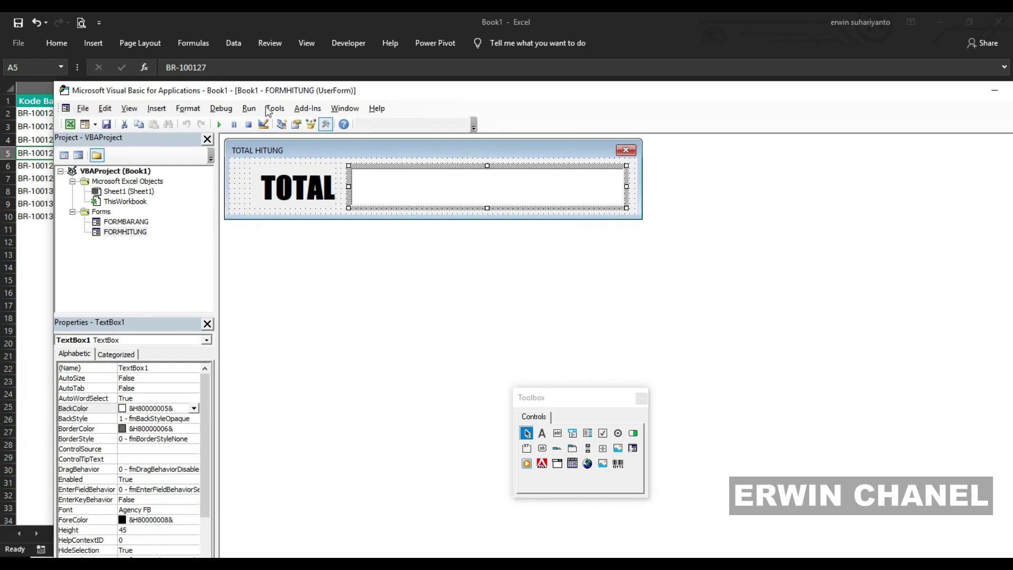
pyautogui.click(151, 368)
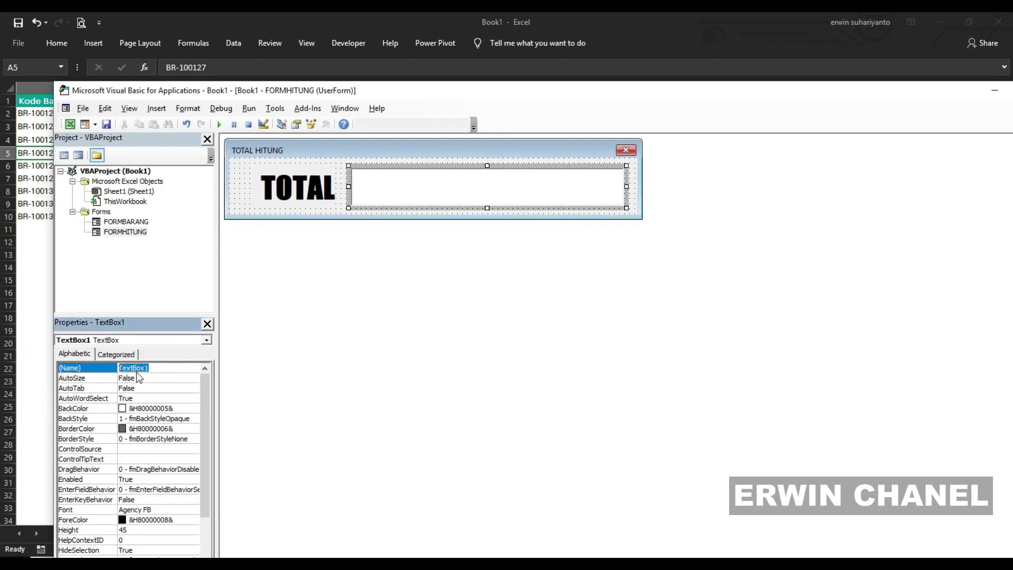
pyautogui.rightClick(148, 374)
pyautogui.click(170, 409)
pyautogui.press('F7')
pyautogui.write('Me')
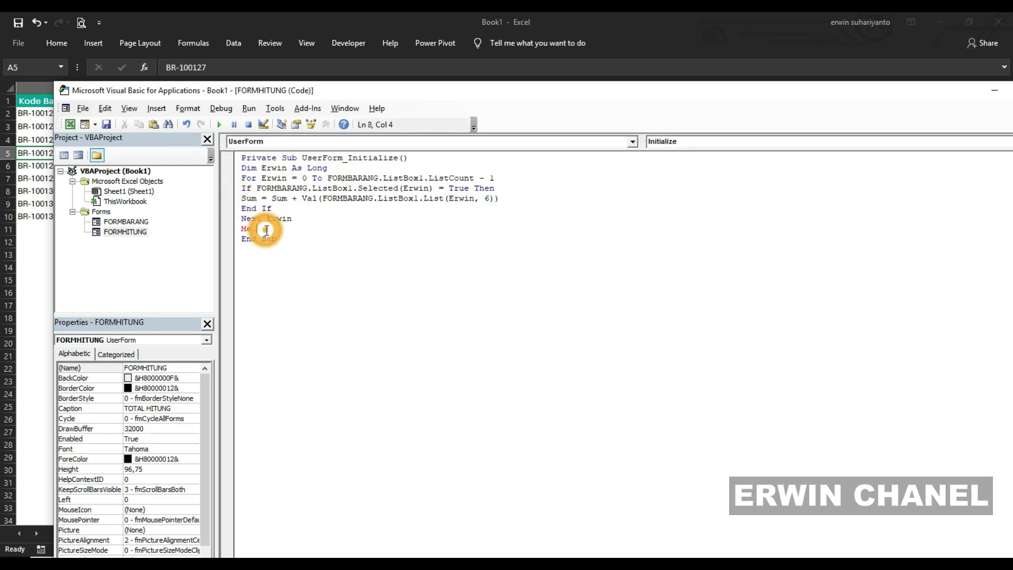
pyautogui.write('.')
pyautogui.hotkey('ctrl', 'v')
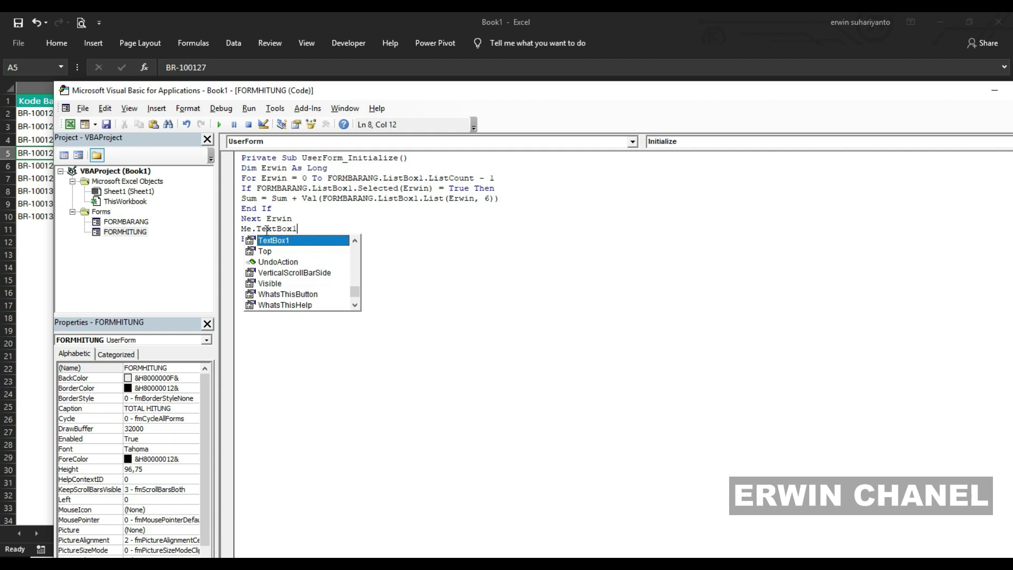
pyautogui.write('.')
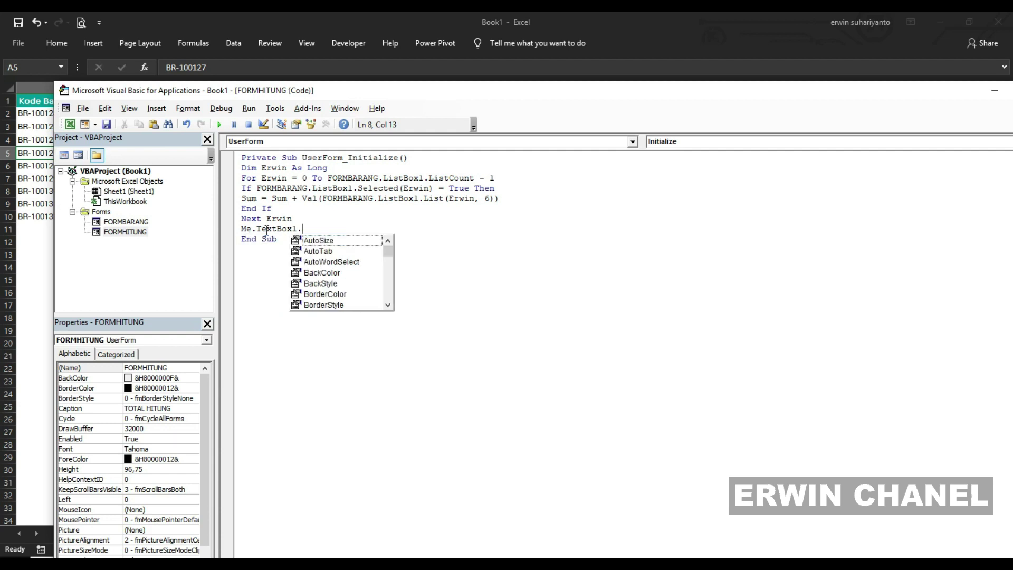
pyautogui.write('Value')
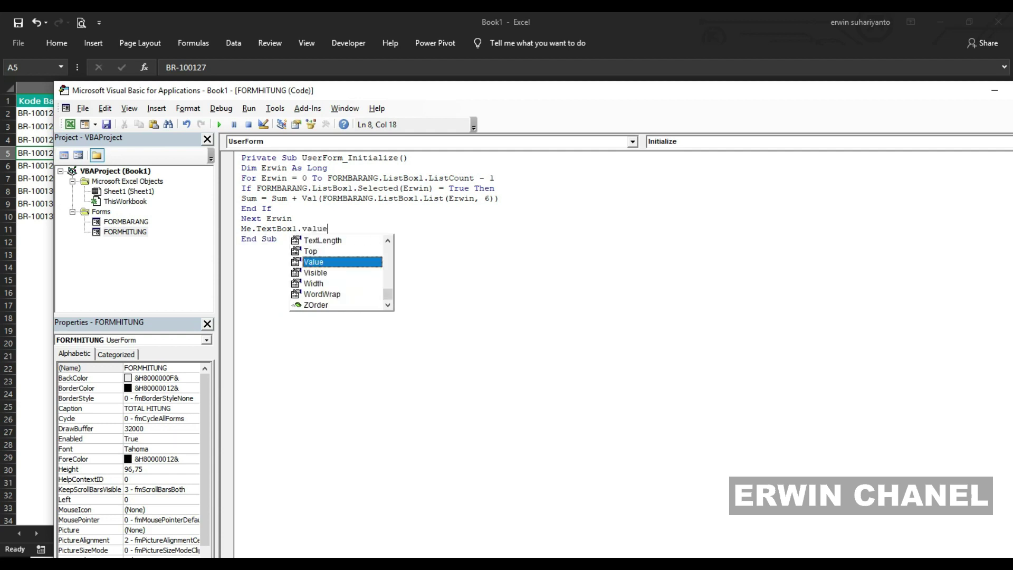
pyautogui.write(' =')
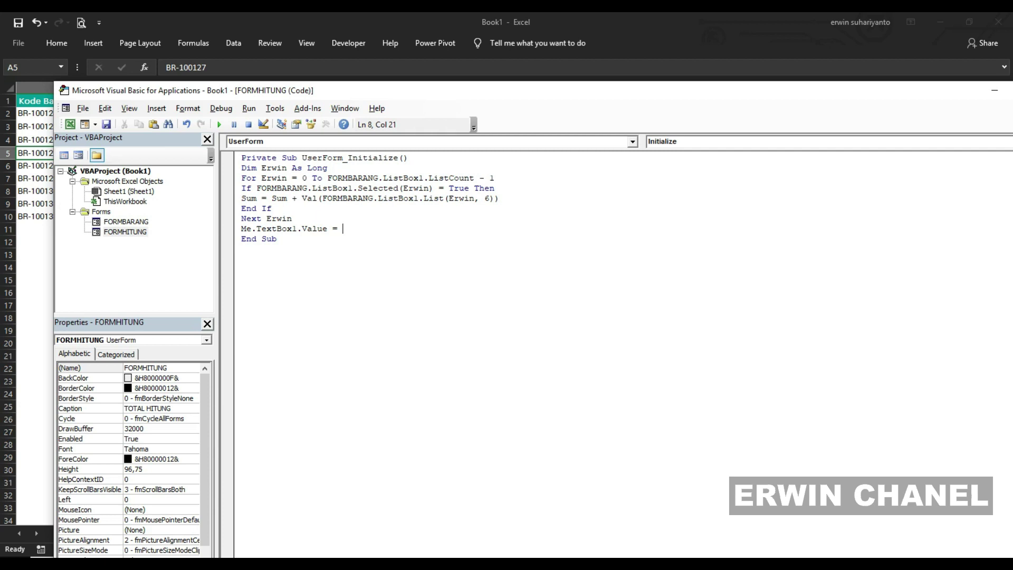
pyautogui.write('Sum')
pyautogui.press('Return')
pyautogui.press('BackSpace')
# Check FORMHITUNG's available event procedures, then select FORMBARANG in the Project Explorer
pyautogui.click(306, 189)
pyautogui.doubleClick(135, 232)
pyautogui.click(241, 197)
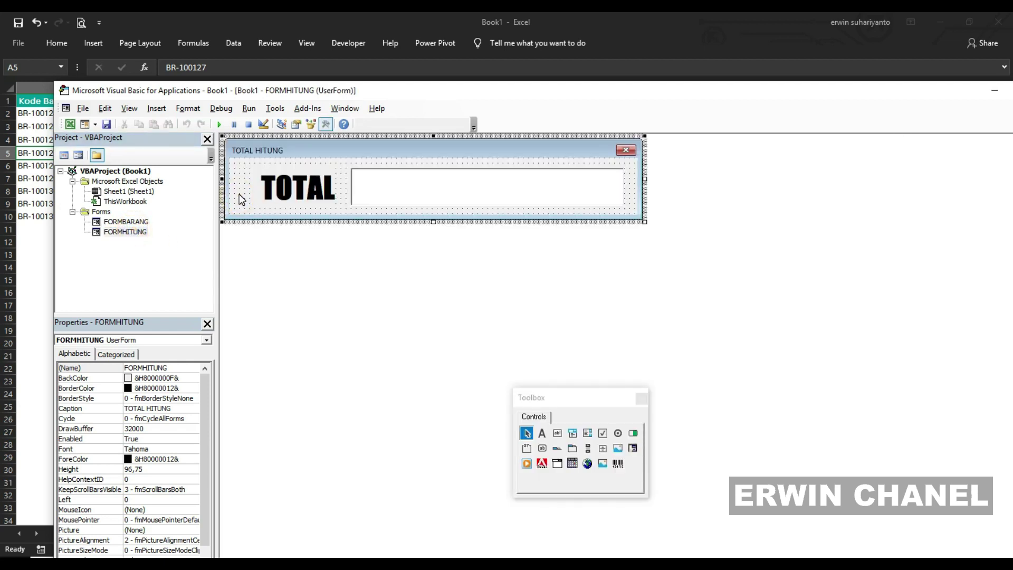
pyautogui.doubleClick(241, 199)
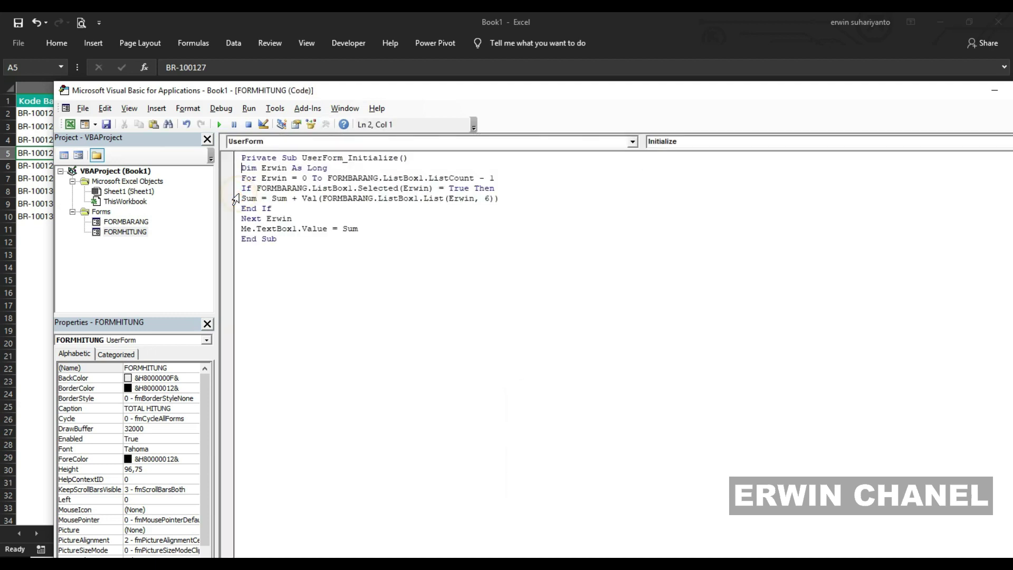
pyautogui.click(712, 141)
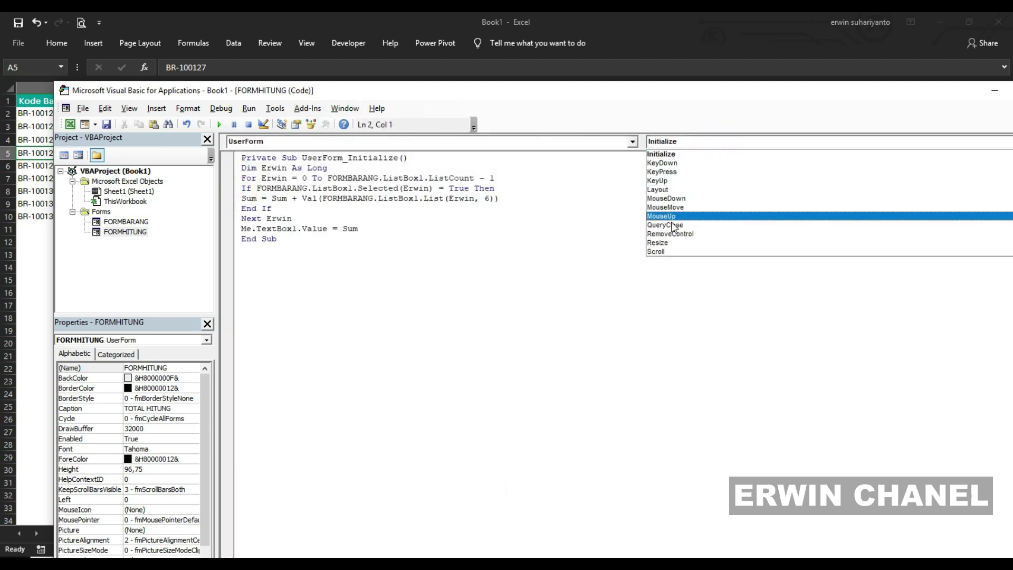
pyautogui.click(338, 206)
pyautogui.click(267, 218)
# Give the HITUNG JUMLAH button a Click handler calling FORMHITUNG.Show, then return to the FORMBARANG design
pyautogui.doubleClick(126, 222)
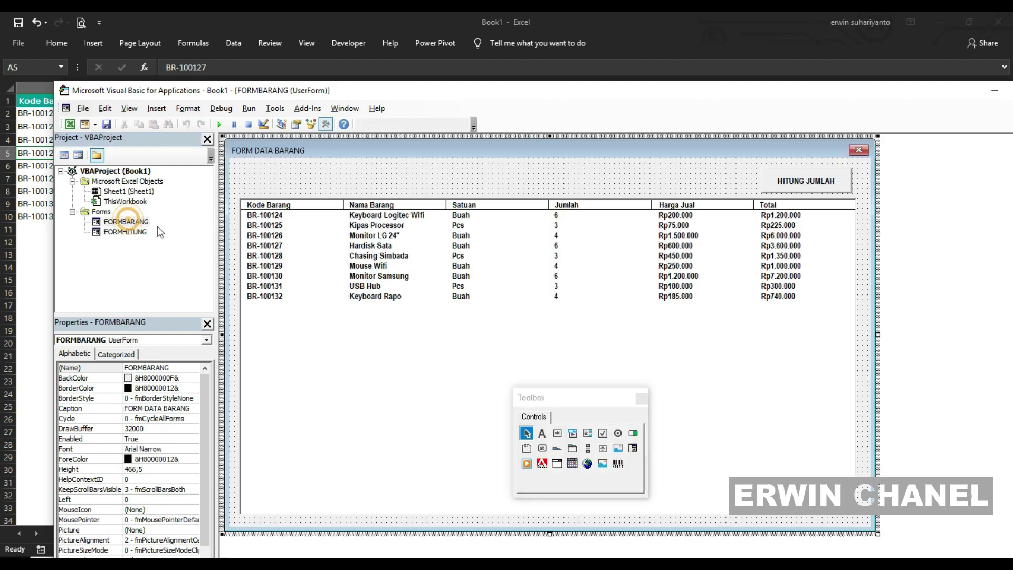
pyautogui.click(814, 179)
pyautogui.doubleClick(814, 179)
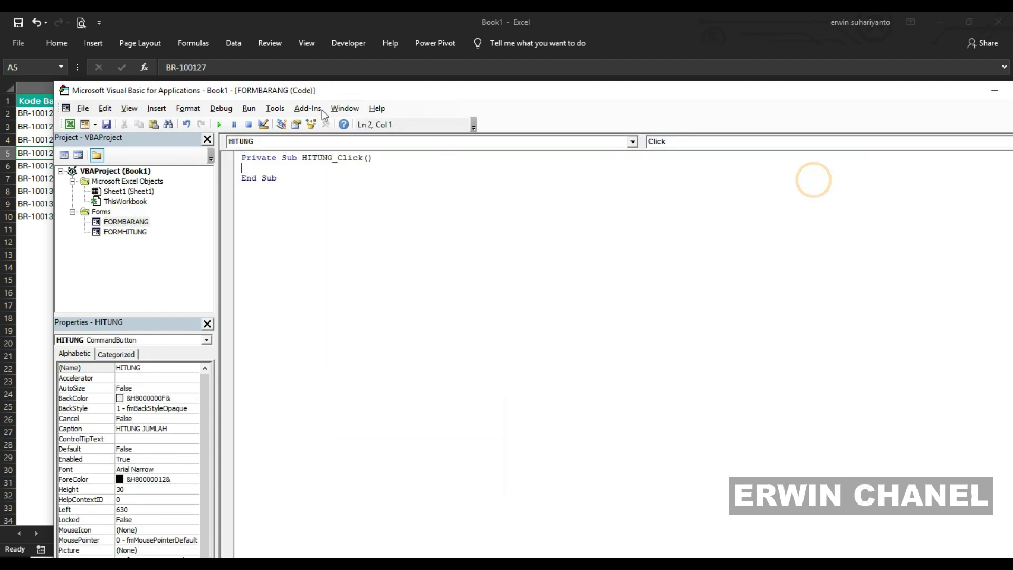
pyautogui.write('formhitung')
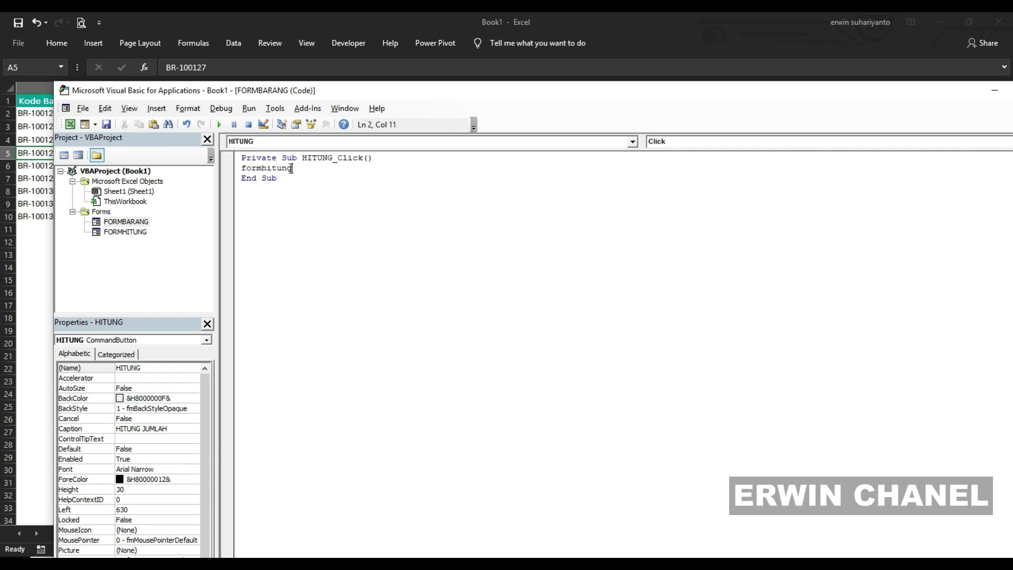
pyautogui.write('.show')
pyautogui.press('Tab')
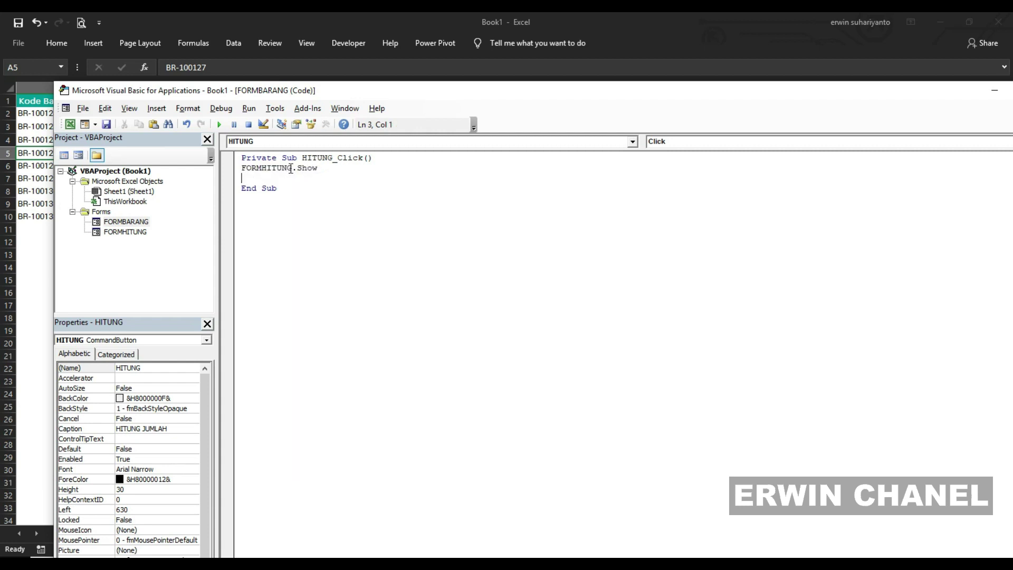
pyautogui.doubleClick(132, 222)
pyautogui.click(260, 175)
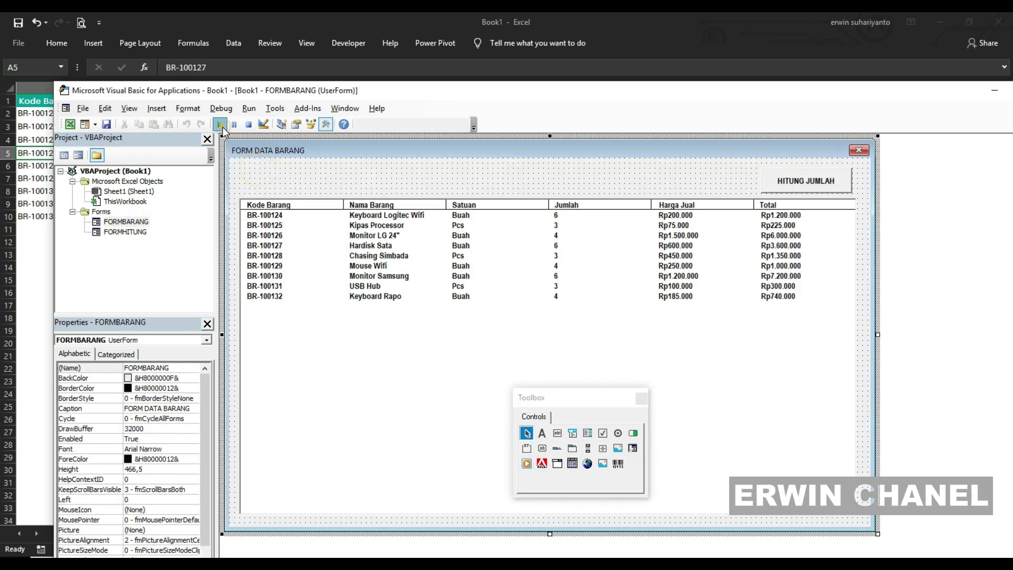
# Test with Chasing Simbada, USB Hub and Monitor LG 24" rows, debug the error, and open FORMHITUNG's Initialize code
pyautogui.click(219, 125)
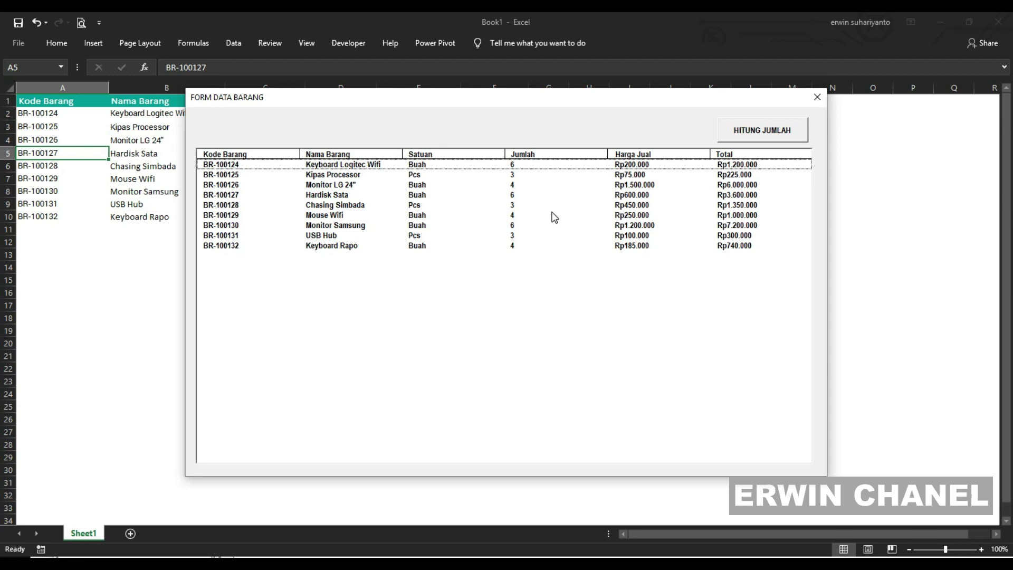
pyautogui.click(525, 205)
pyautogui.click(519, 236)
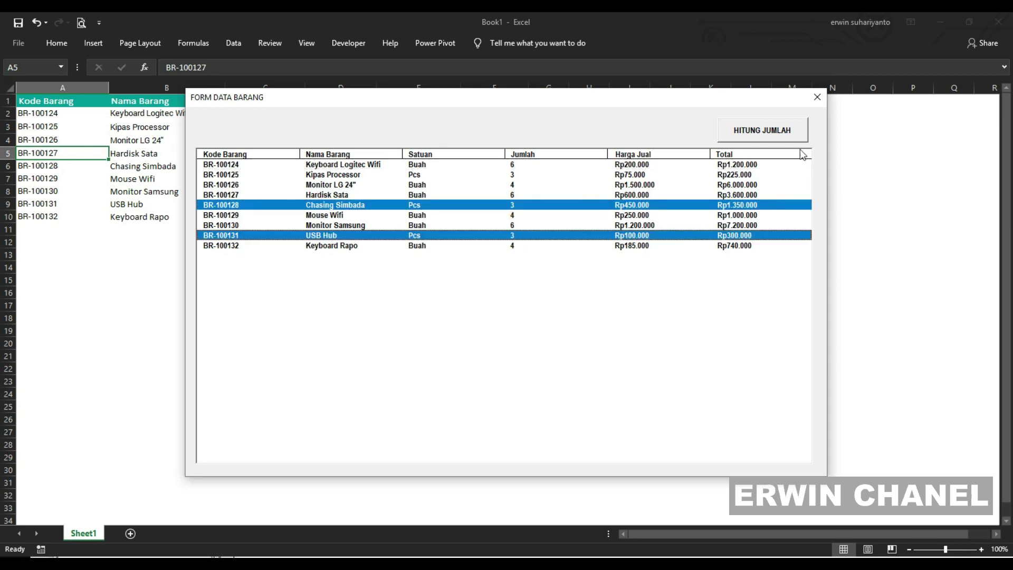
pyautogui.click(734, 185)
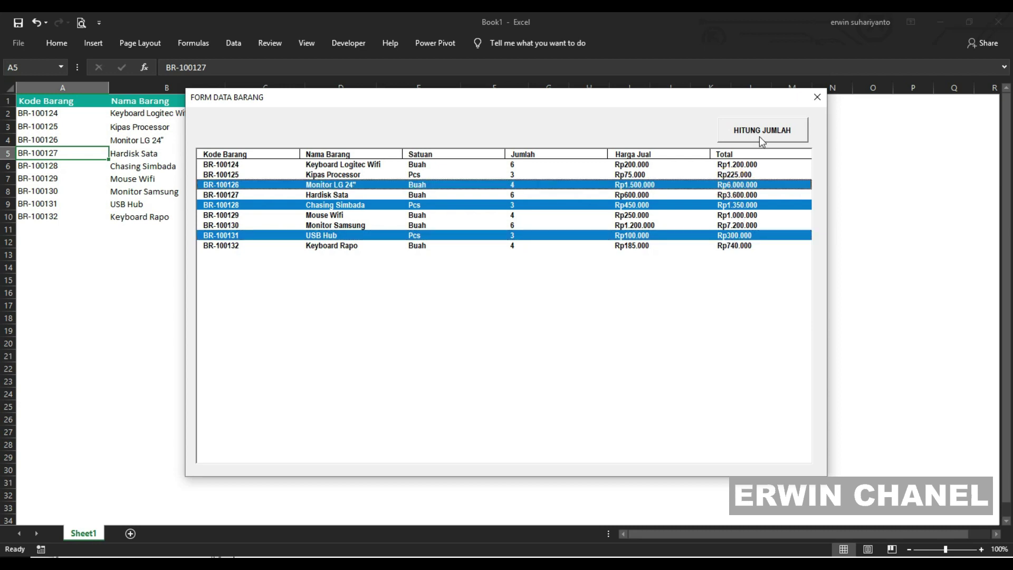
pyautogui.click(740, 139)
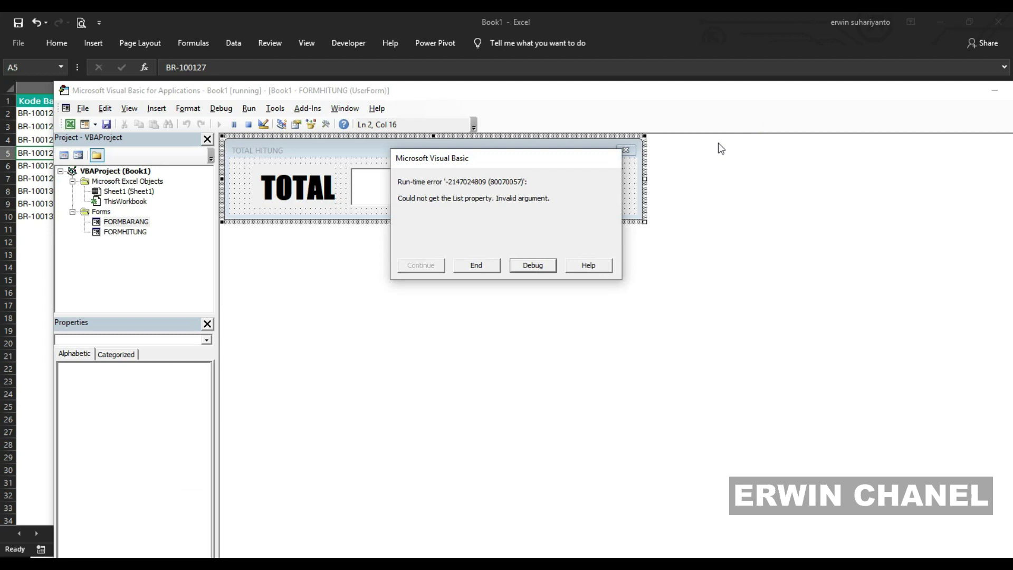
pyautogui.click(533, 264)
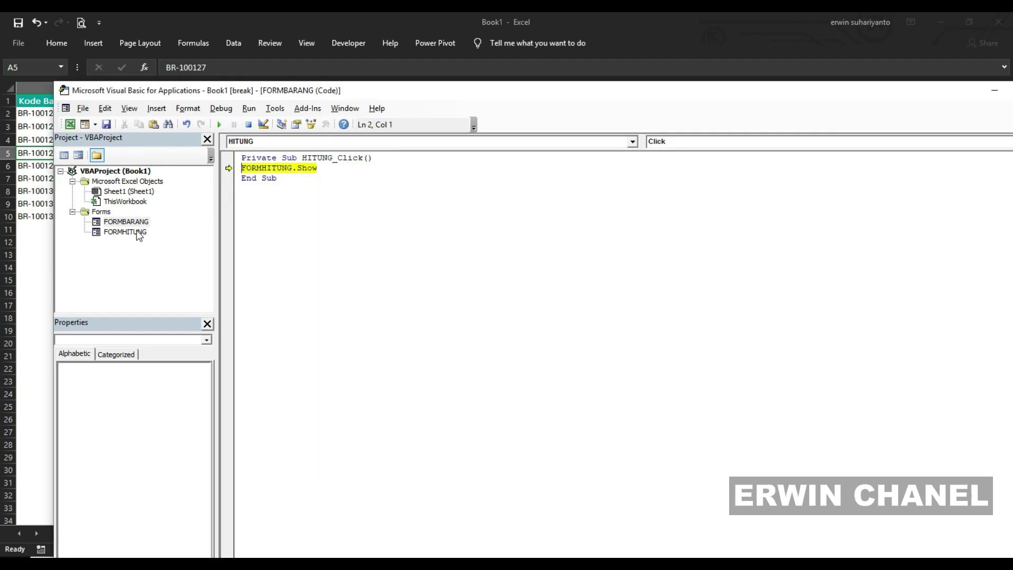
pyautogui.doubleClick(136, 232)
pyautogui.doubleClick(239, 200)
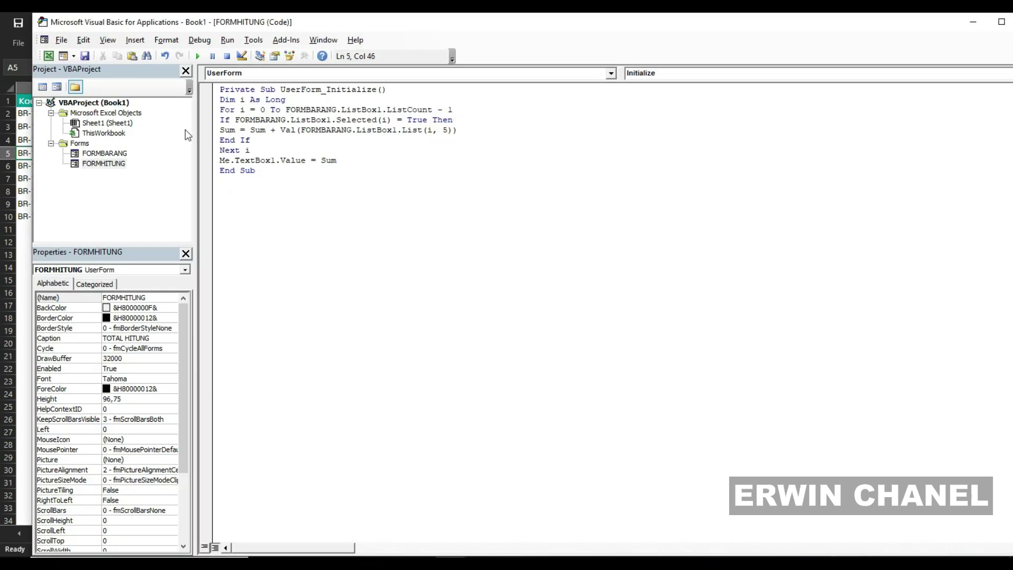
# Run FORMBARANG, total the Mouse Wifi and Keyboard Rapo rows to 1740000, and close both forms
pyautogui.click(201, 56)
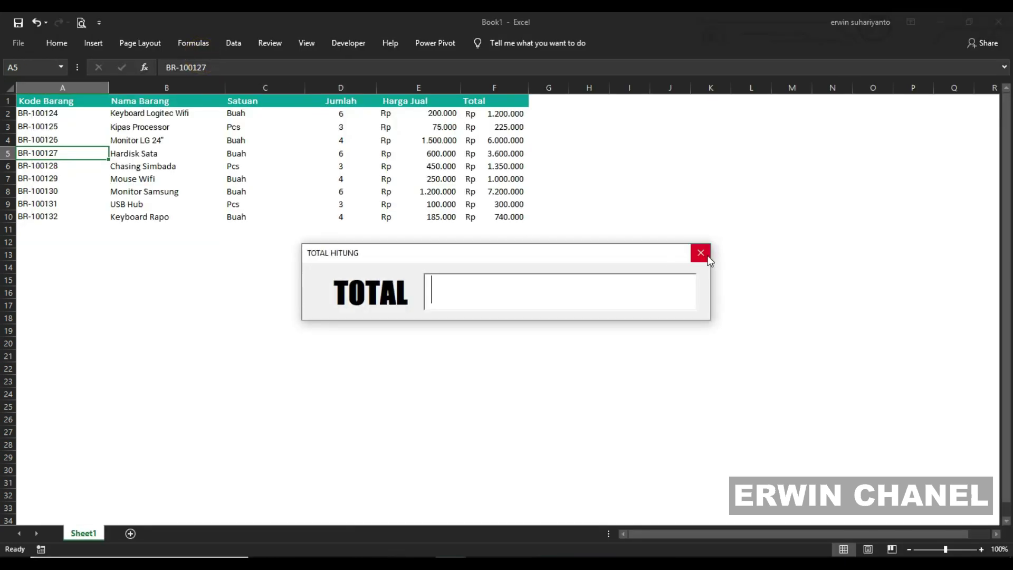
pyautogui.click(698, 253)
pyautogui.doubleClick(104, 153)
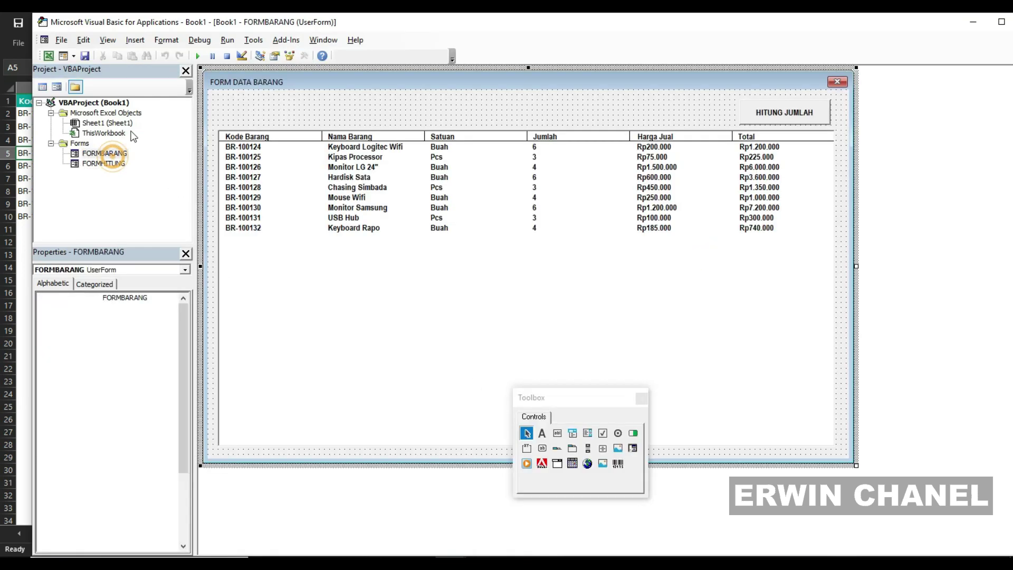
pyautogui.click(197, 56)
pyautogui.click(596, 215)
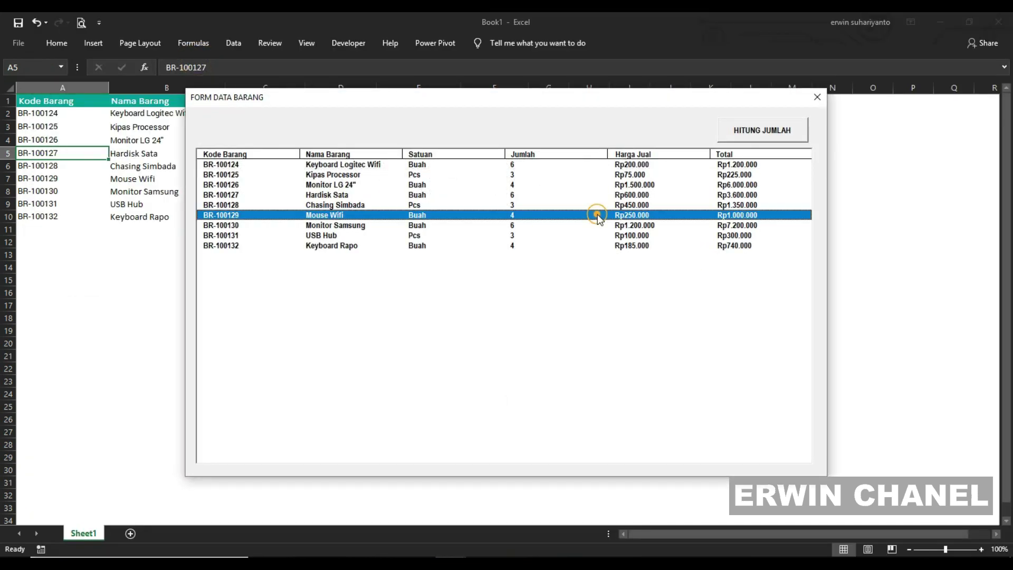
pyautogui.click(581, 245)
pyautogui.click(759, 130)
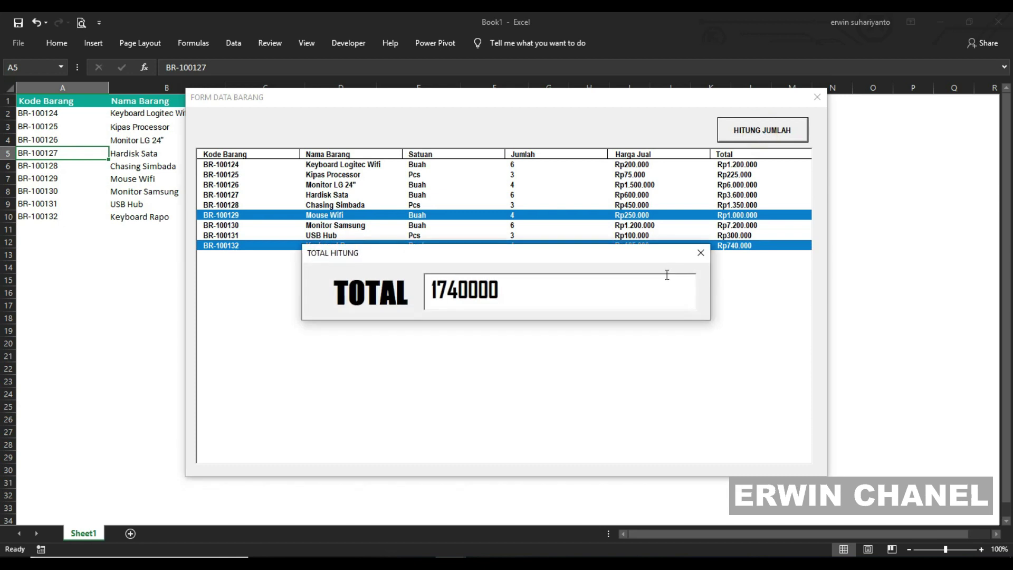
pyautogui.click(698, 253)
pyautogui.click(817, 98)
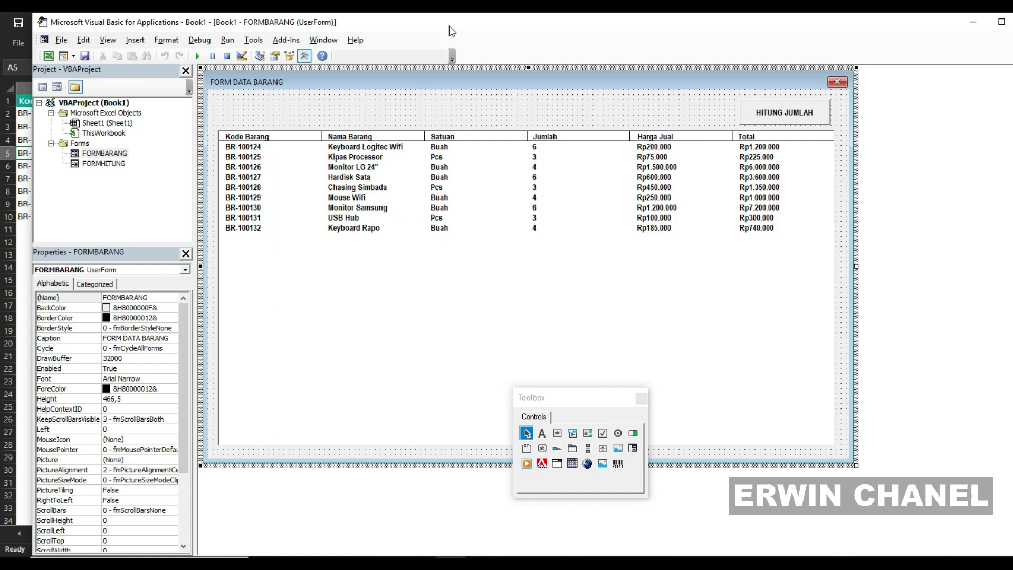
# Lower the editor to check the Harga Jual value in E2, then reopen FORMHITUNG's Initialize code
pyautogui.moveTo(448, 26); pyautogui.dragTo(421, 54)
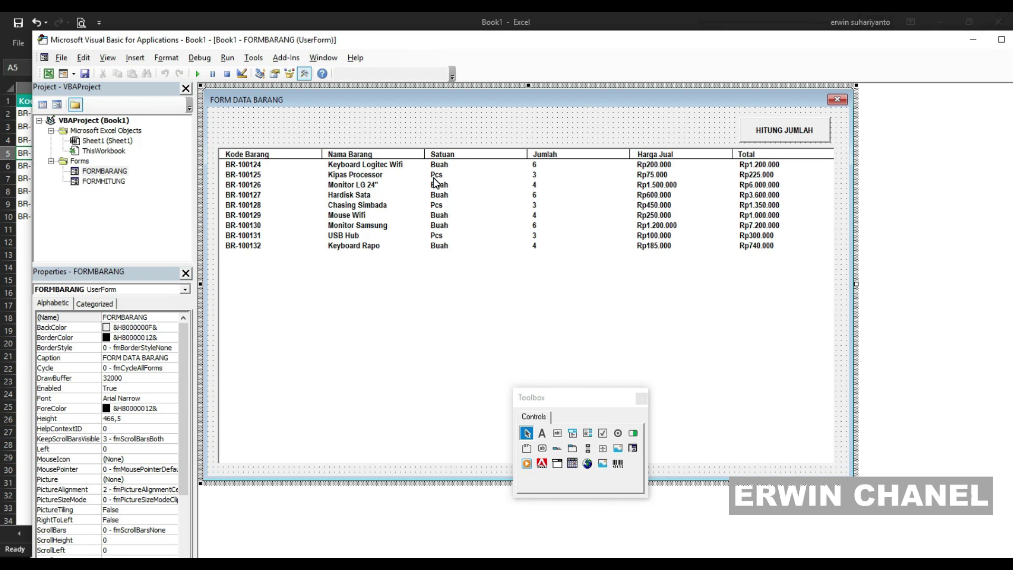
pyautogui.moveTo(474, 40); pyautogui.dragTo(404, 111)
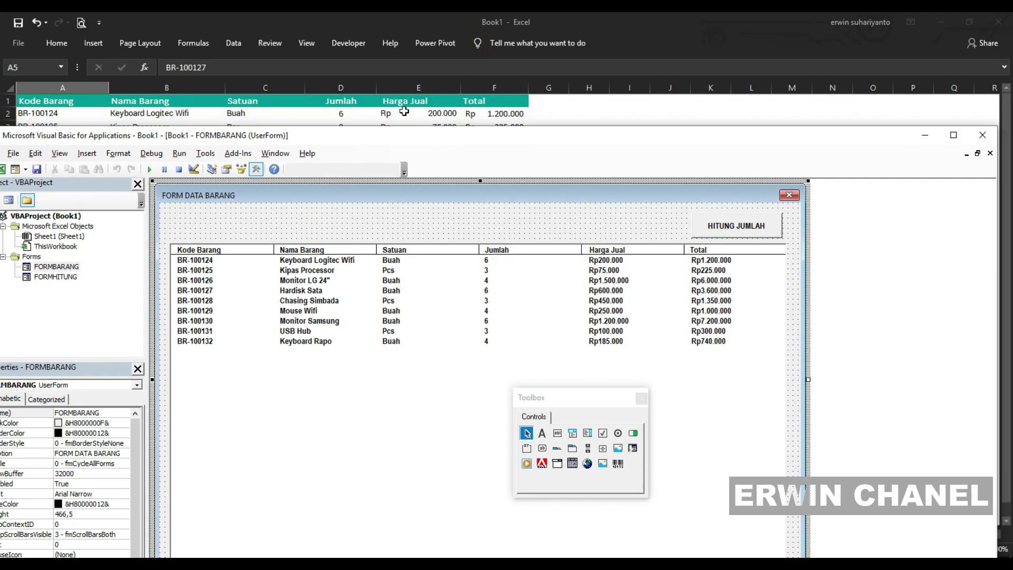
pyautogui.click(417, 114)
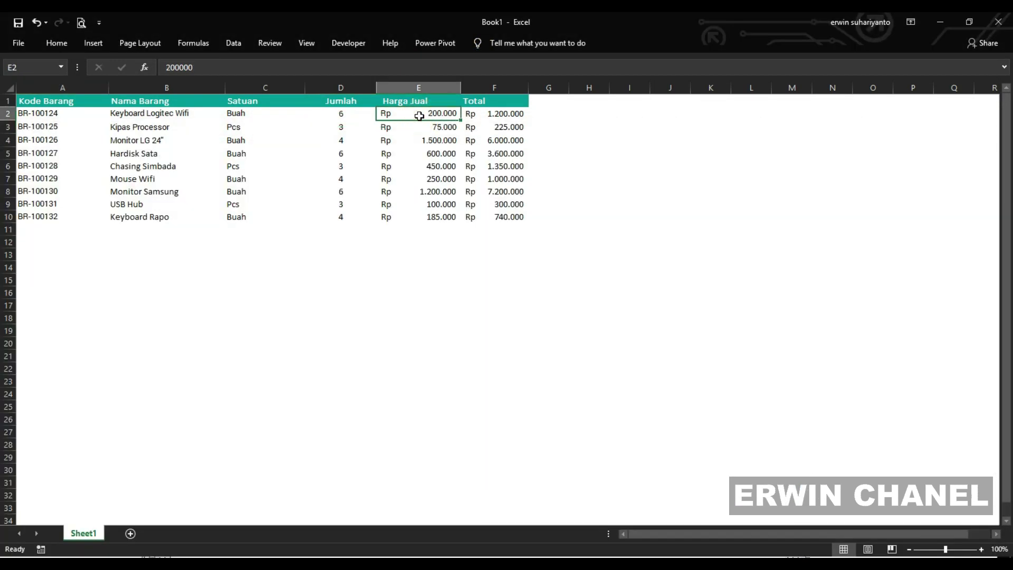
pyautogui.hotkey('alt', 'F11')
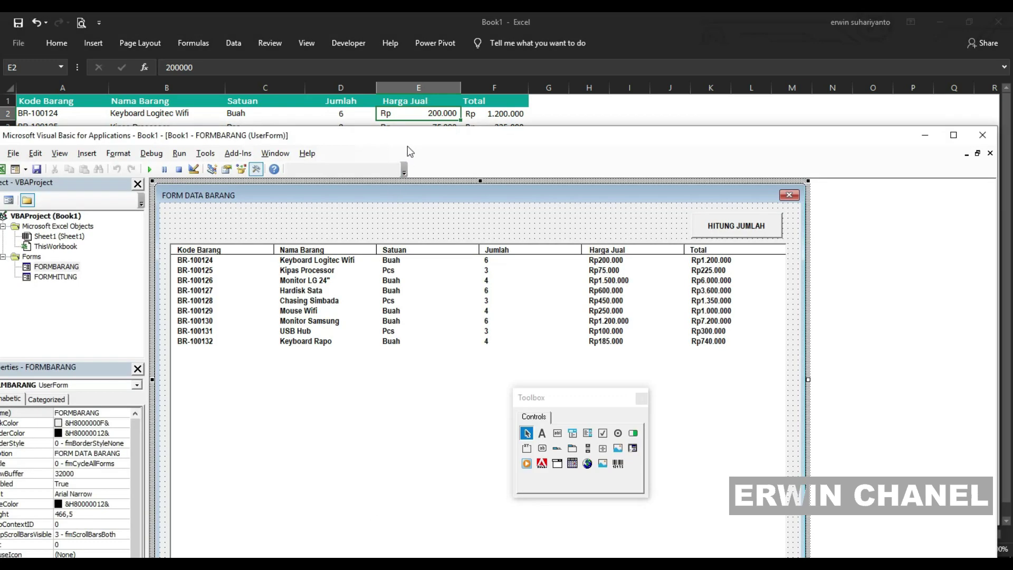
pyautogui.moveTo(408, 147); pyautogui.dragTo(411, 160)
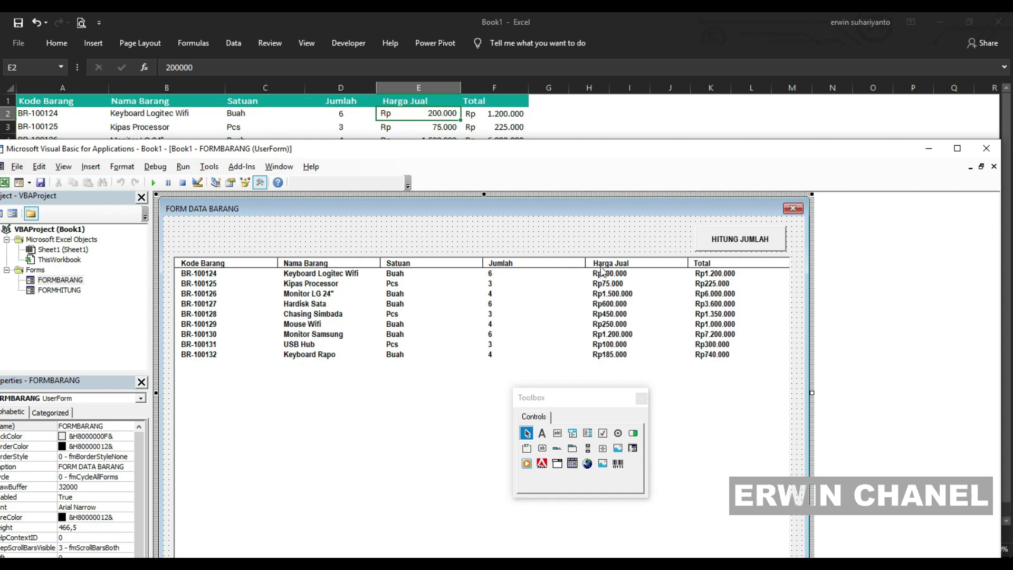
pyautogui.doubleClick(59, 290)
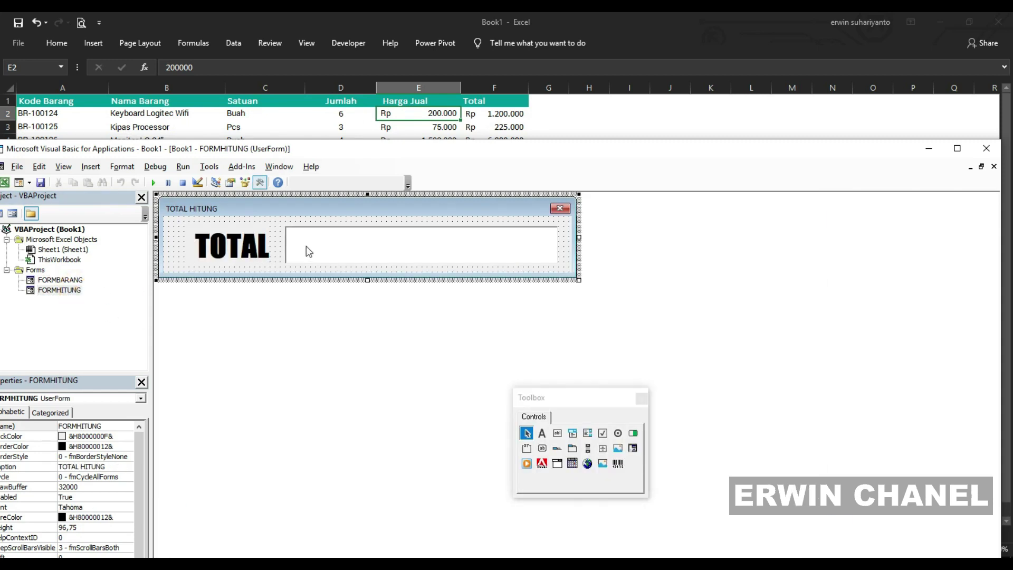
pyautogui.click(178, 252)
pyautogui.doubleClick(179, 253)
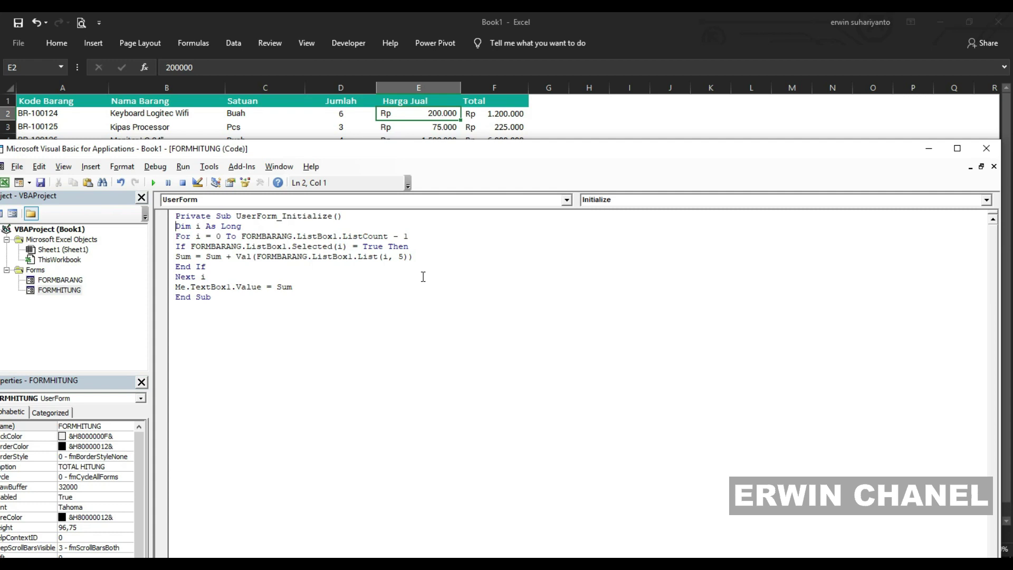
# Open the FORMHITUNG form's code window
pyautogui.click(401, 256)
pyautogui.click(72, 292)
pyautogui.doubleClick(72, 292)
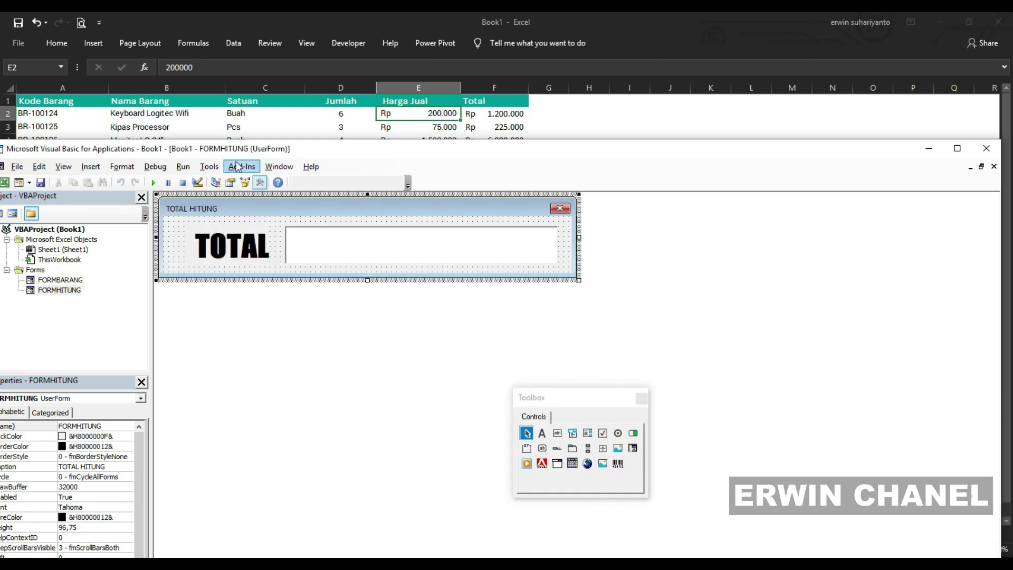
pyautogui.moveTo(235, 152); pyautogui.dragTo(322, 149)
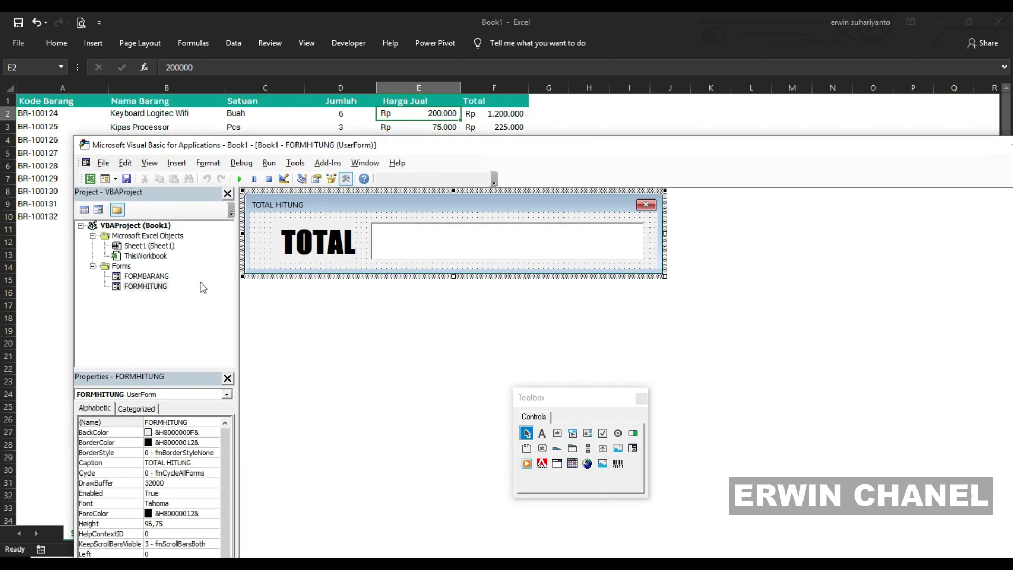
pyautogui.click(279, 245)
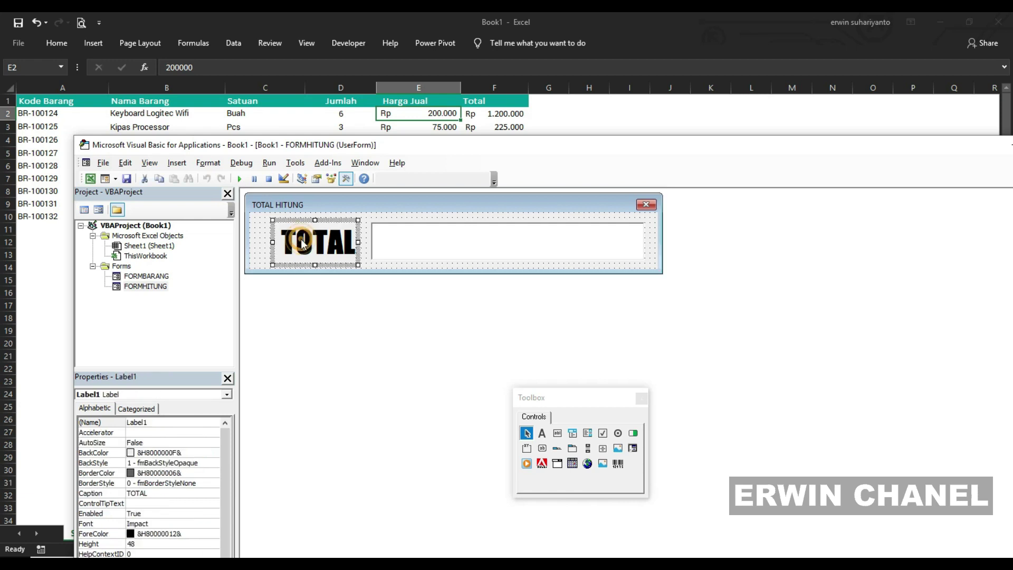
pyautogui.click(261, 248)
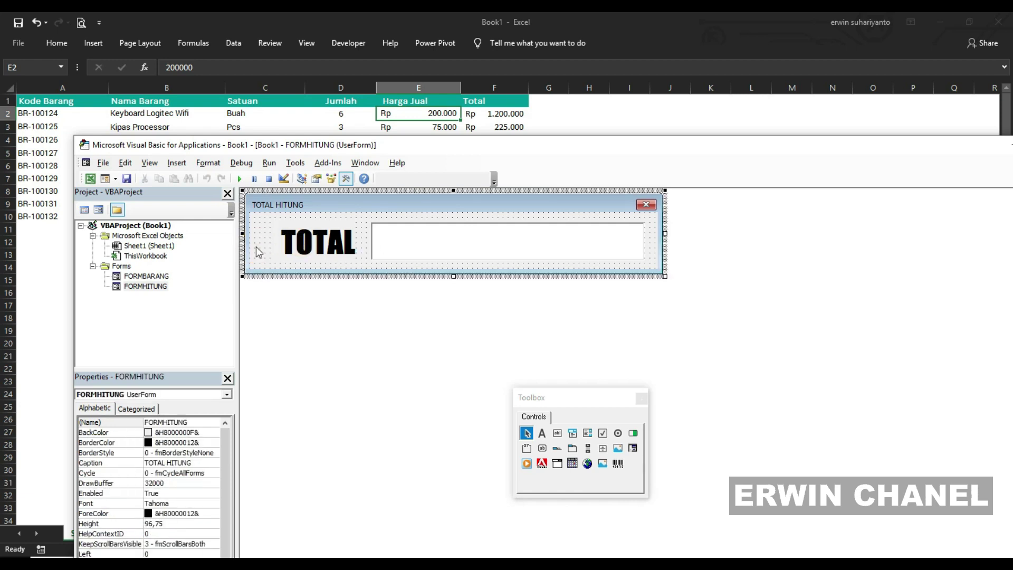
pyautogui.press('F7')
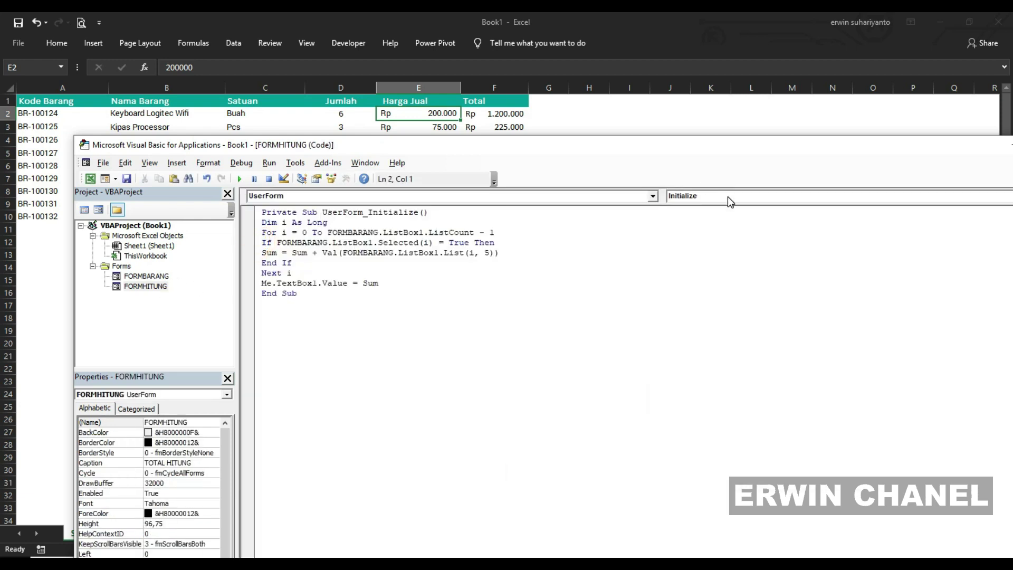
# Add a UserForm_QueryClose procedure setting FORMBARANG.ListBox1.MultiSelect = fmMultiSelectSingle
pyautogui.click(728, 196)
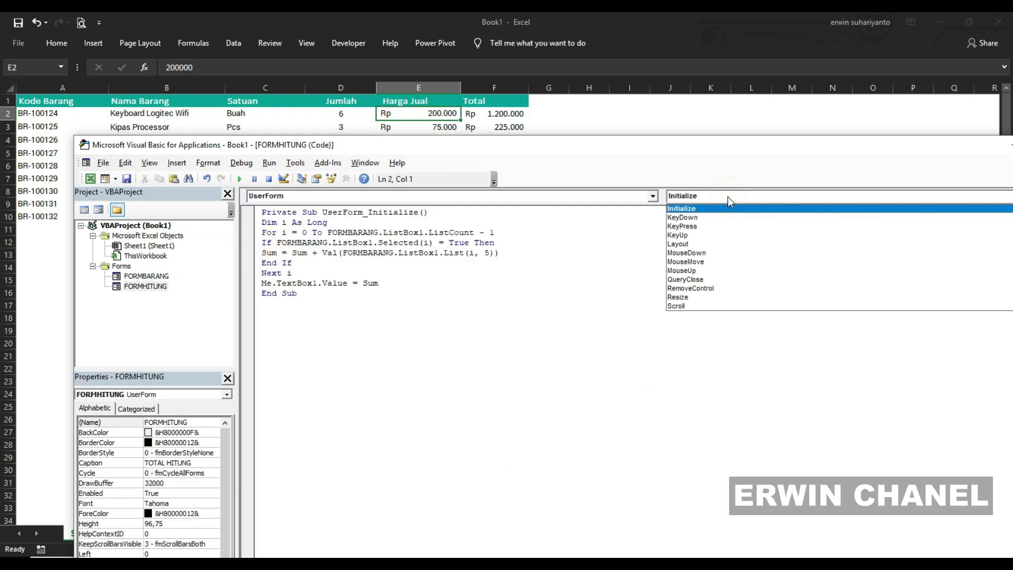
pyautogui.click(686, 280)
pyautogui.click(289, 324)
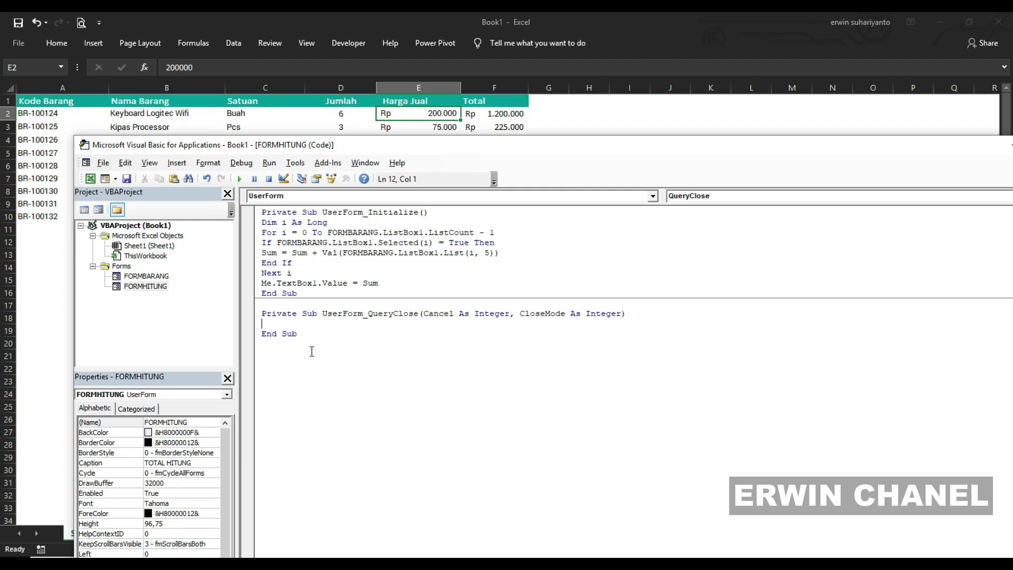
pyautogui.write('form')
pyautogui.write('barang.')
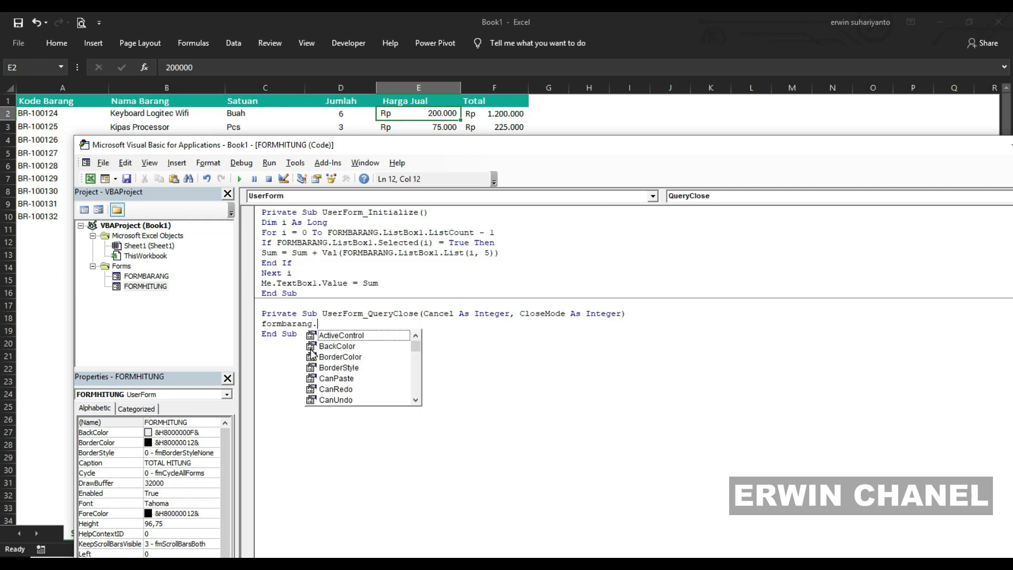
pyautogui.write('ListBox1')
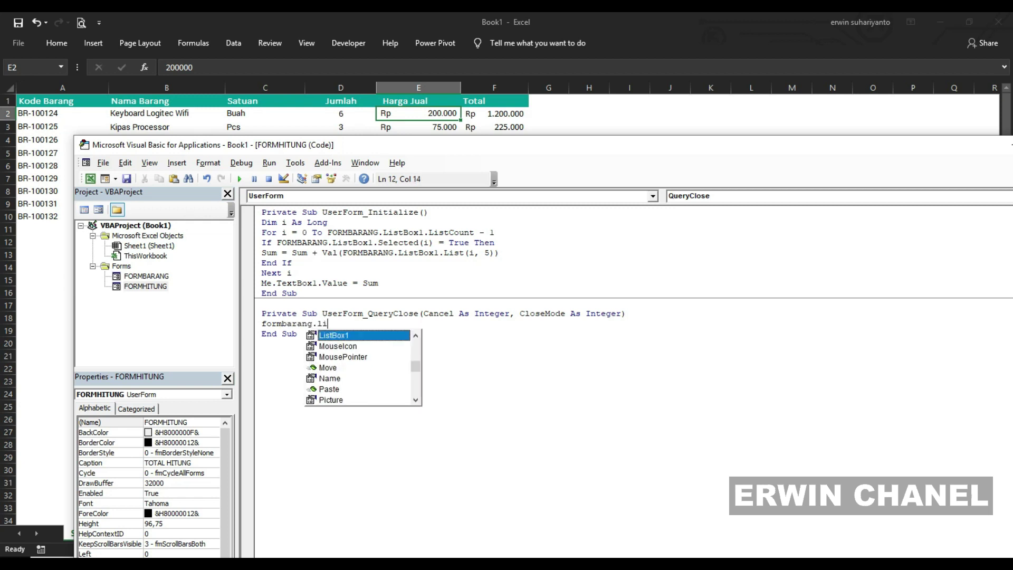
pyautogui.write('.')
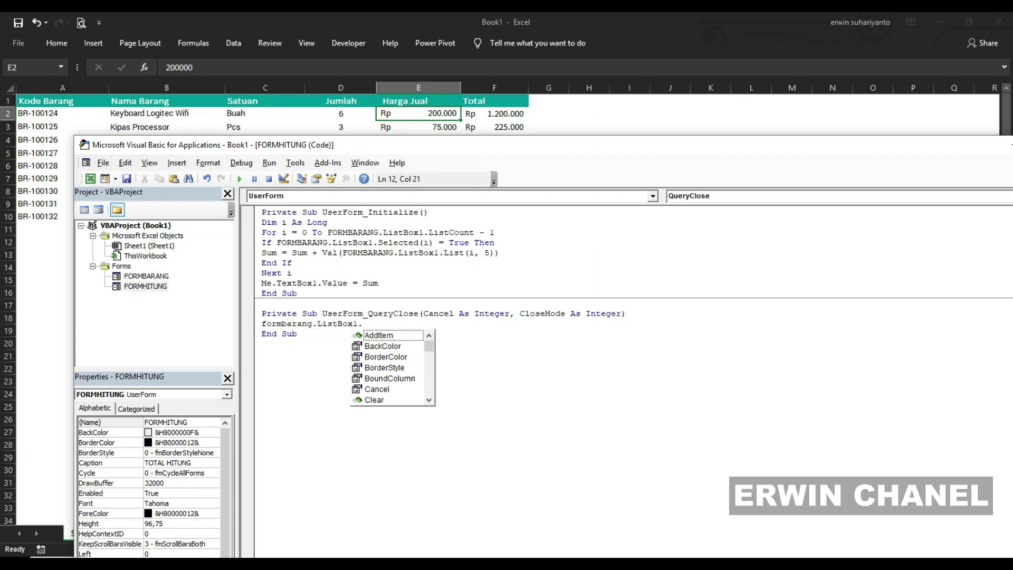
pyautogui.write('mul')
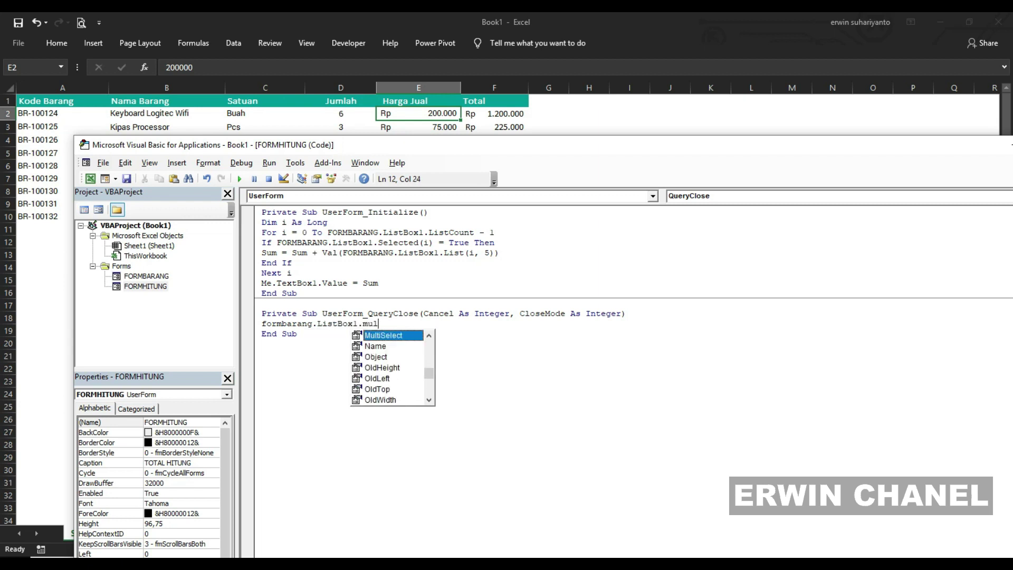
pyautogui.write(' =')
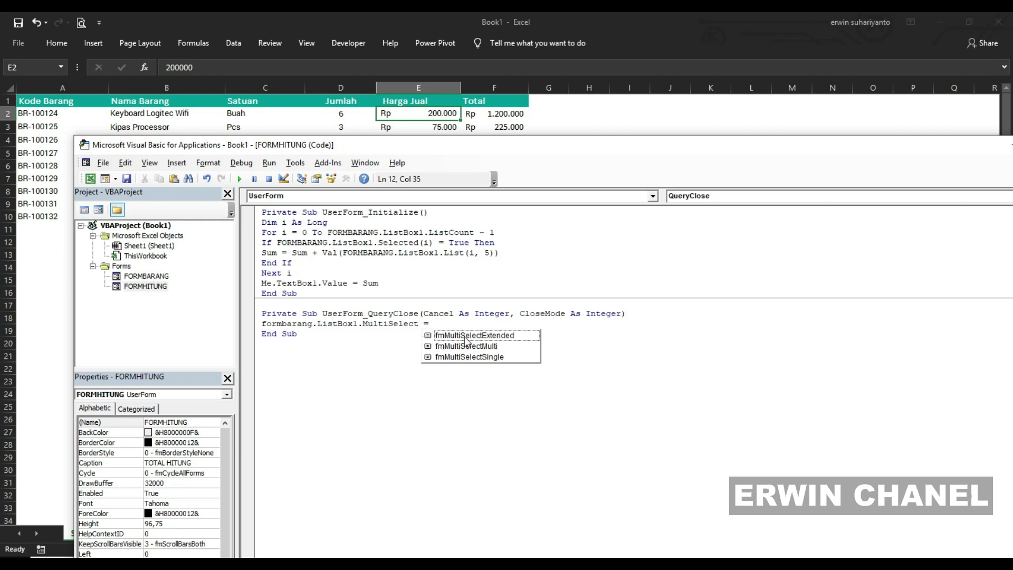
pyautogui.doubleClick(493, 357)
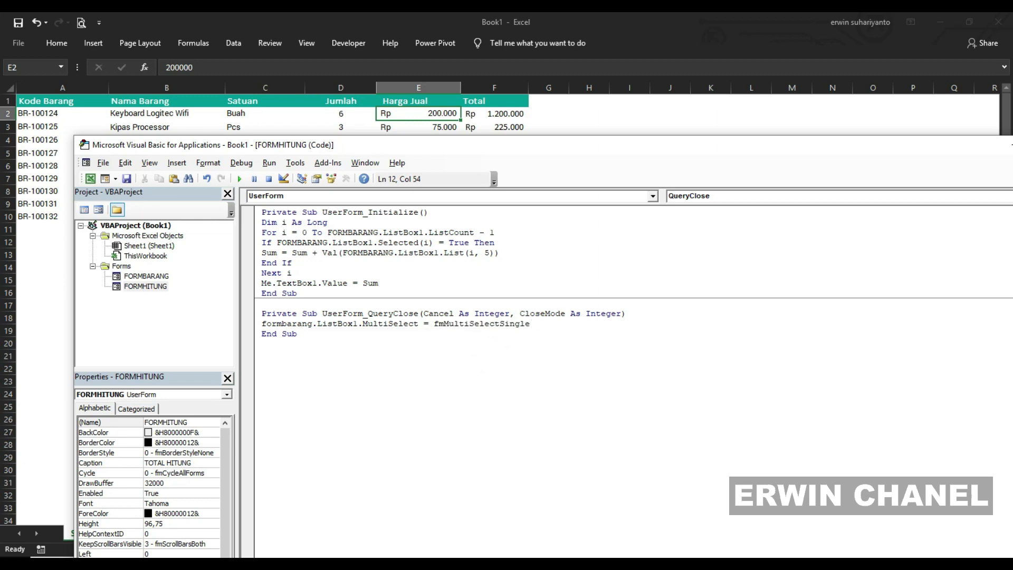
pyautogui.press('Return')
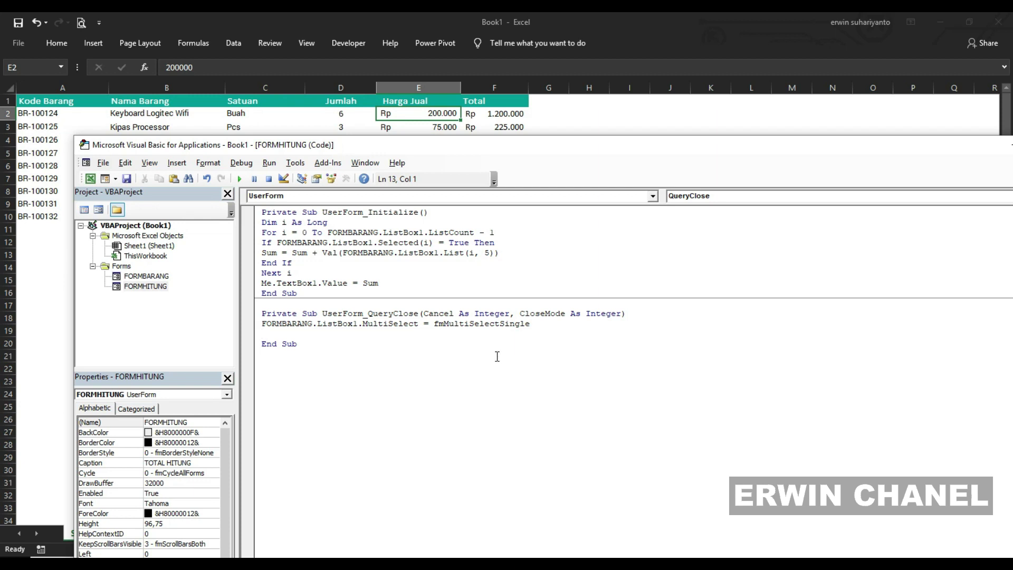
# Duplicate the MultiSelect line inside QueryClose
pyautogui.click(253, 323)
pyautogui.rightClick(264, 326)
pyautogui.click(289, 351)
pyautogui.click(264, 334)
pyautogui.rightClick(264, 333)
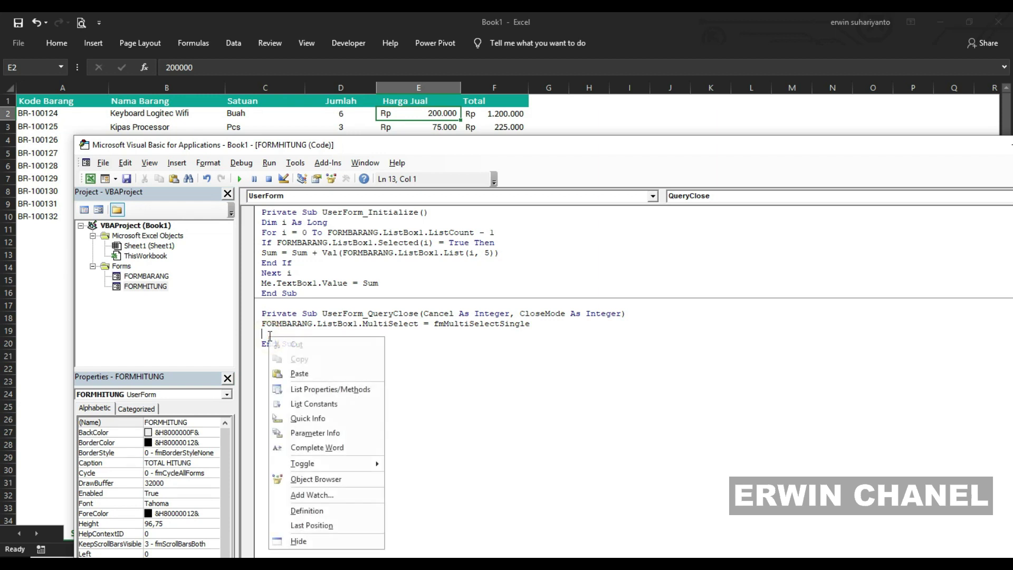
pyautogui.click(295, 369)
# Change the duplicate line's value to fmMultiSelectMulti and return to the FORMHITUNG design
pyautogui.doubleClick(527, 334)
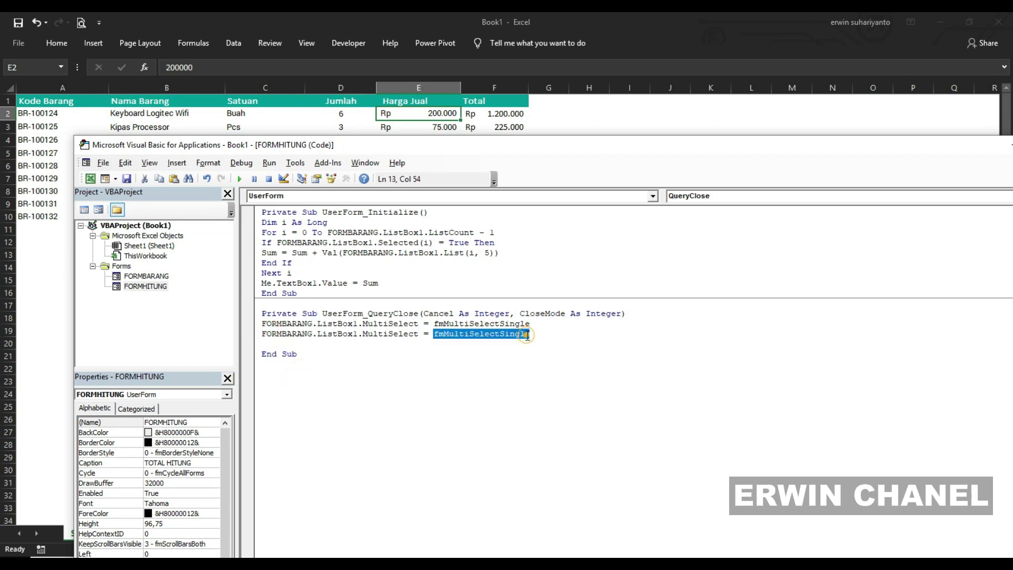
pyautogui.press('BackSpace')
pyautogui.write('=')
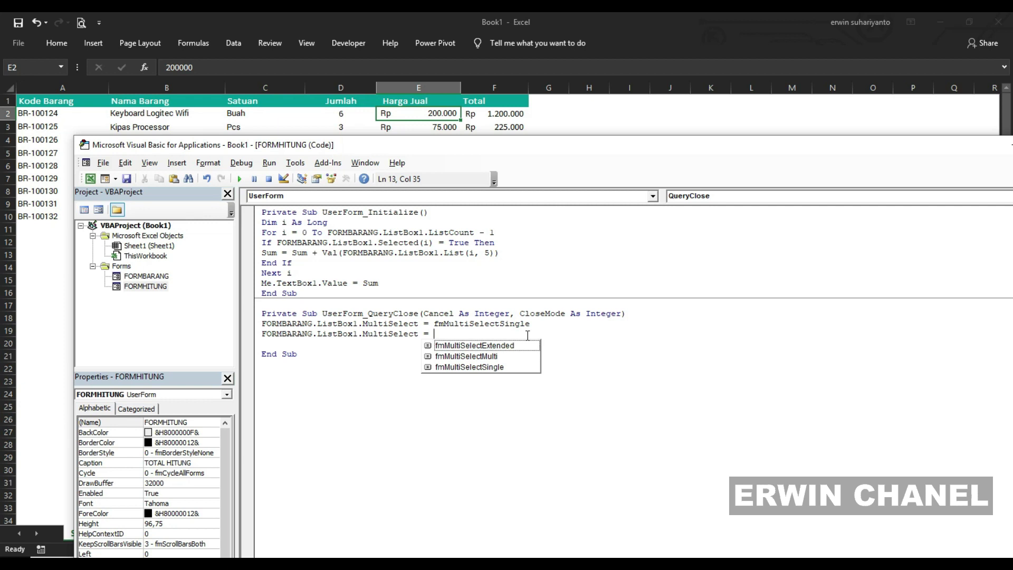
pyautogui.doubleClick(489, 357)
pyautogui.click(279, 344)
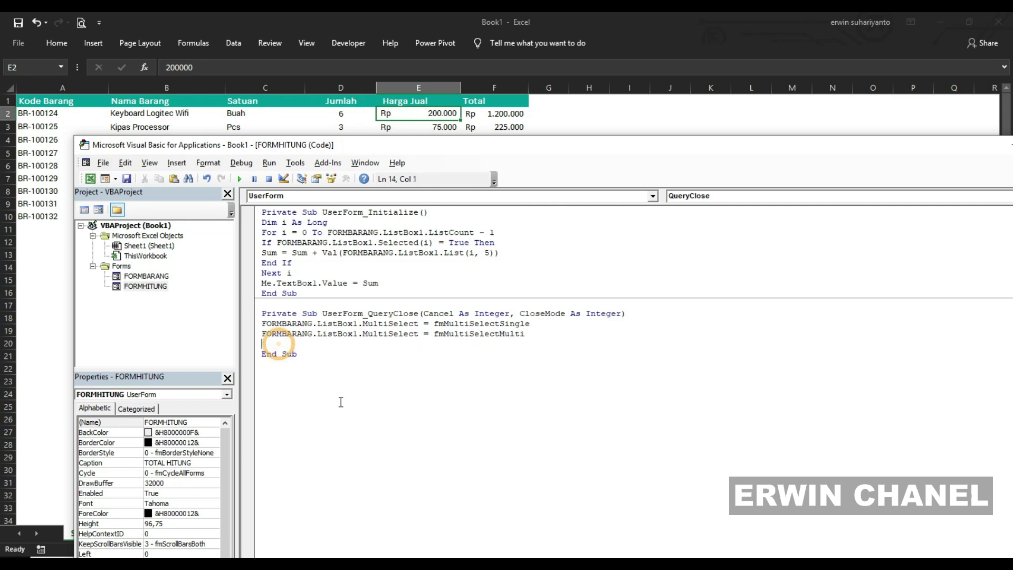
pyautogui.doubleClick(151, 285)
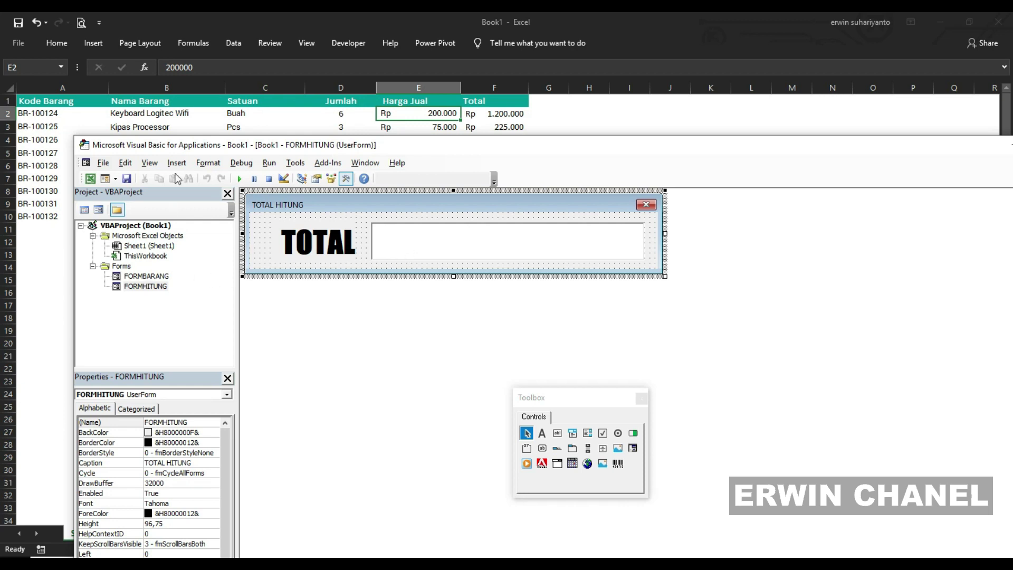
# Open the FORMBARANG form design and run it
pyautogui.click(206, 129)
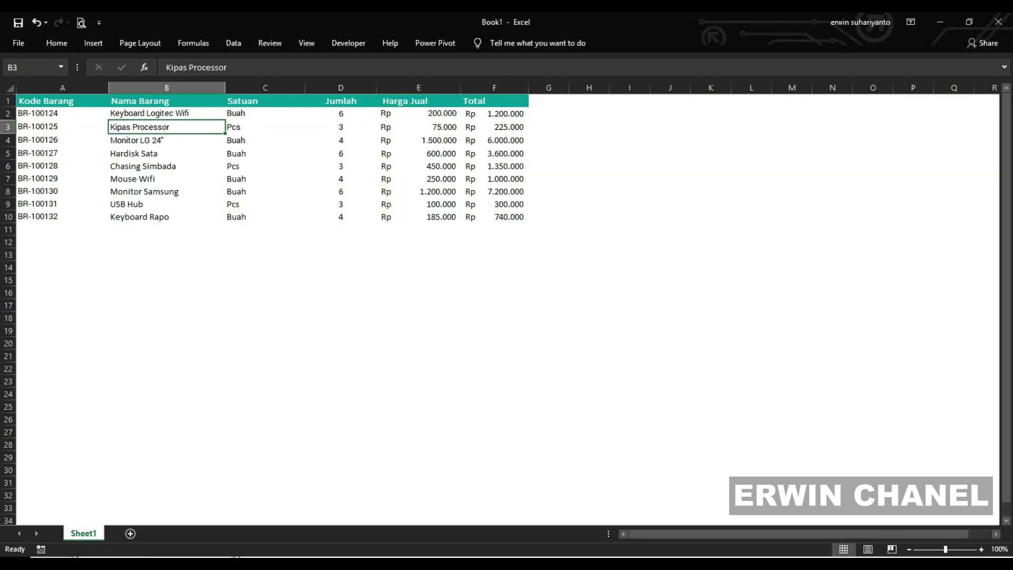
pyautogui.hotkey('alt', 'F11')
pyautogui.doubleClick(147, 276)
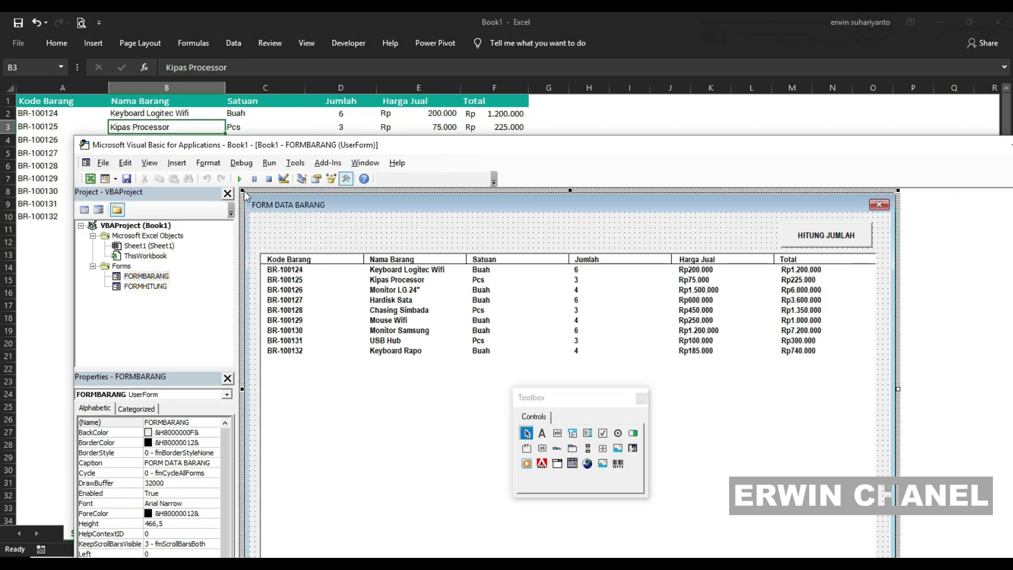
pyautogui.click(239, 178)
# Select rows BR-100126 and BR-100130, total them to 13200000, then close the result
pyautogui.moveTo(533, 100); pyautogui.dragTo(451, 199)
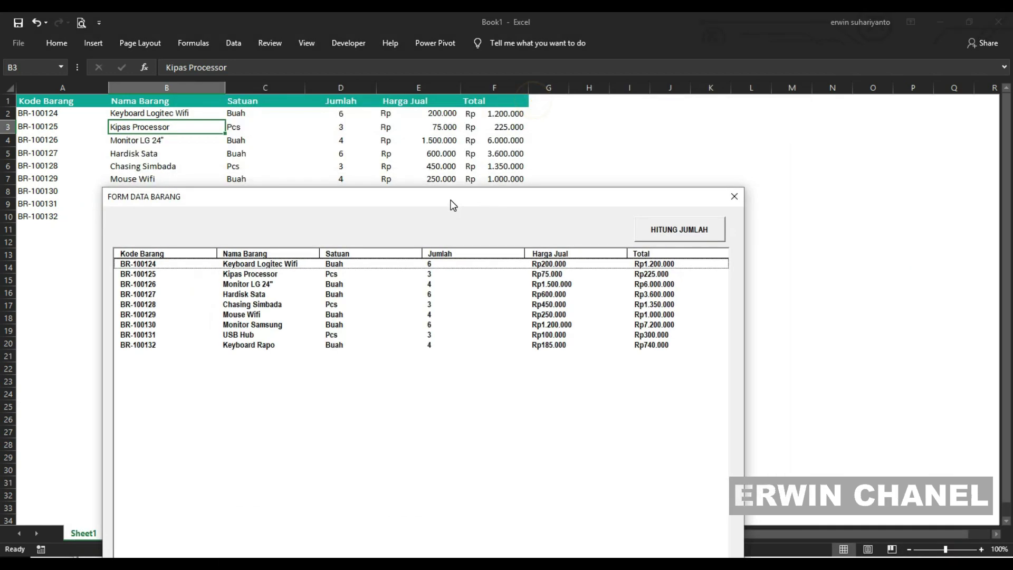
pyautogui.click(396, 283)
pyautogui.click(401, 325)
pyautogui.click(679, 230)
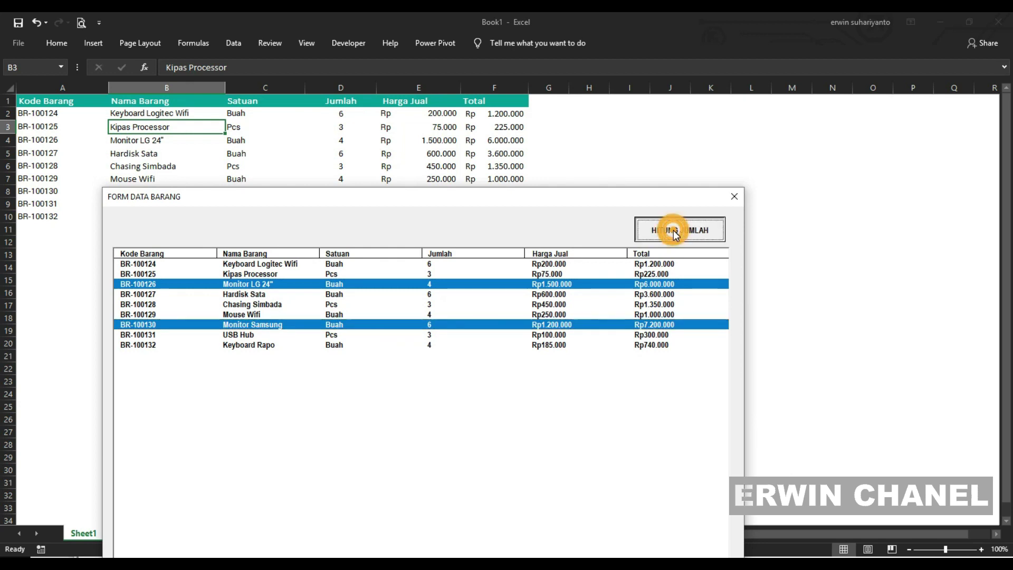
pyautogui.moveTo(622, 255); pyautogui.dragTo(598, 391)
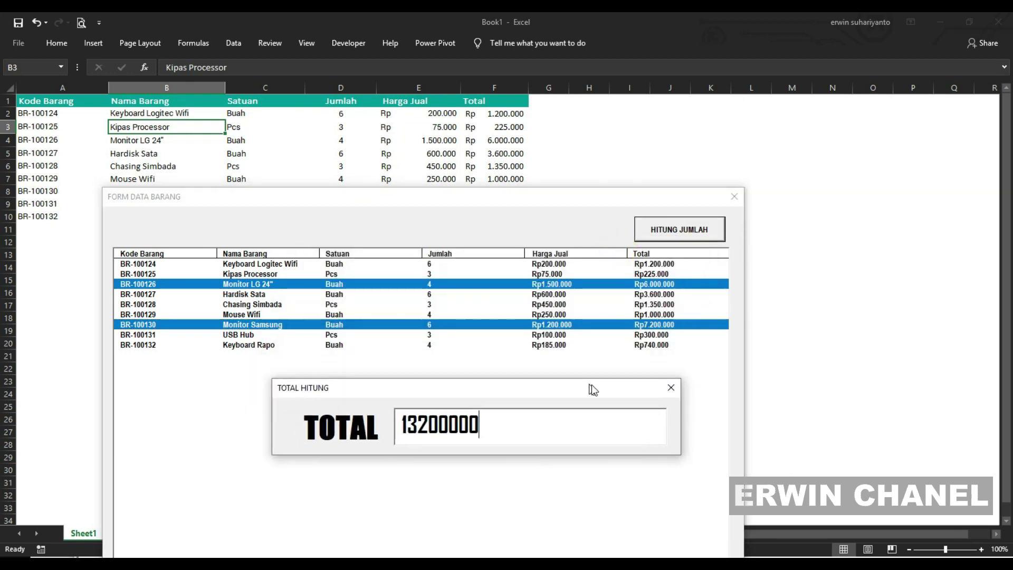
pyautogui.click(495, 438)
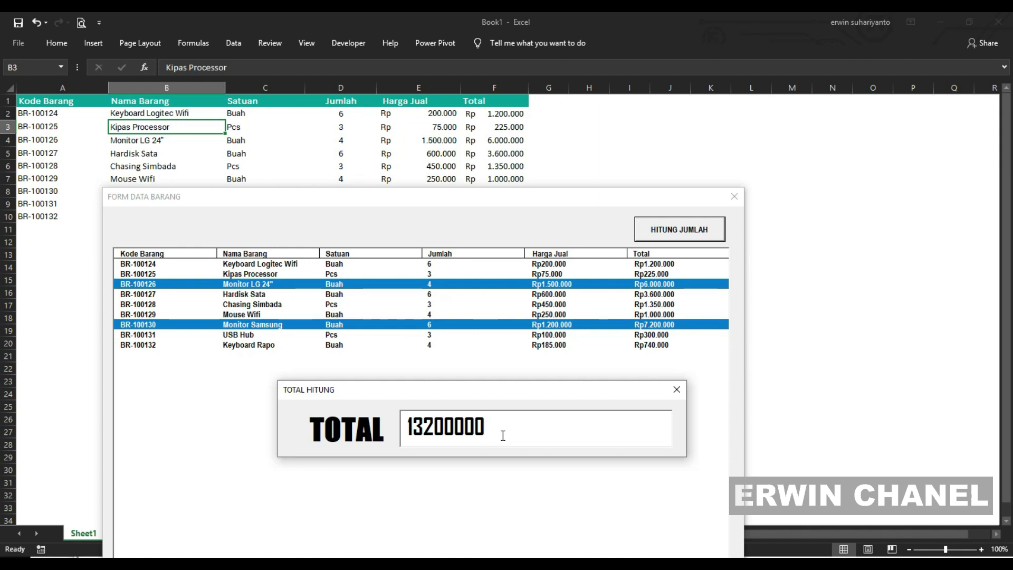
pyautogui.click(676, 390)
# Stop the running form and open the FORMHITUNG code
pyautogui.click(733, 196)
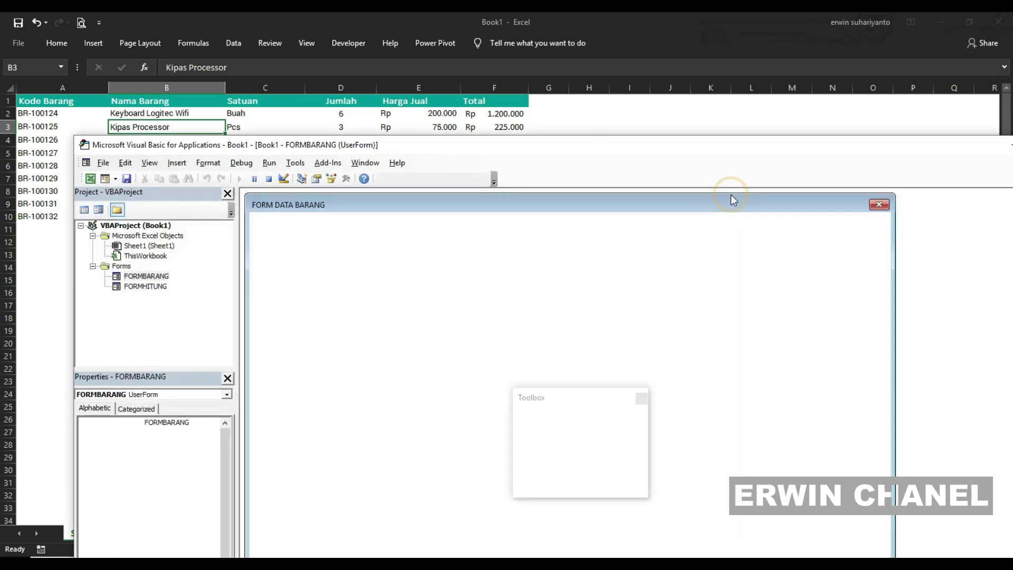
pyautogui.moveTo(432, 144); pyautogui.dragTo(422, 85)
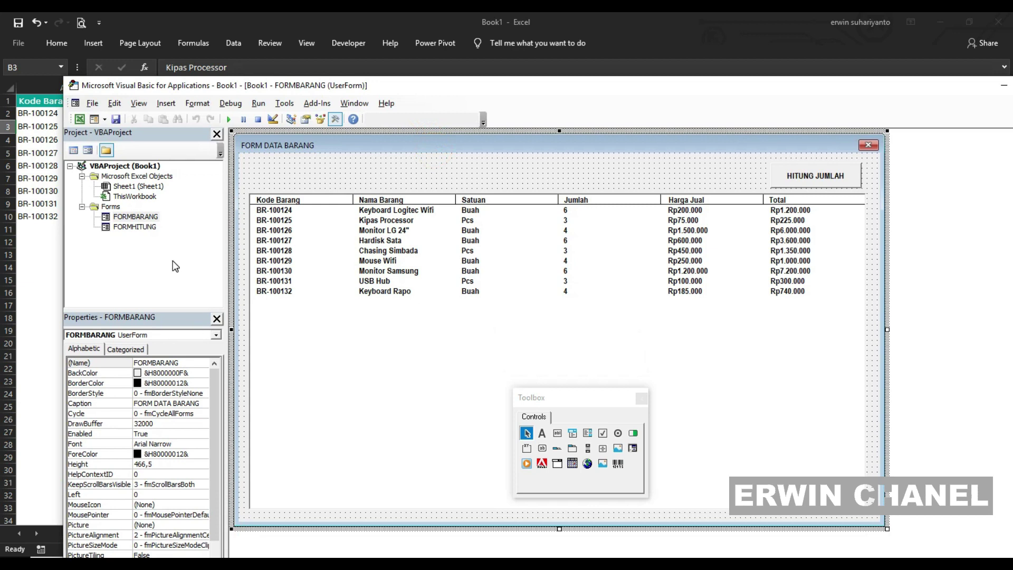
pyautogui.doubleClick(152, 227)
pyautogui.doubleClick(244, 188)
# Add a Format line in Initialize showing TextBox1 as "Rp #,###", then reopen FORMBARANG
pyautogui.click(376, 222)
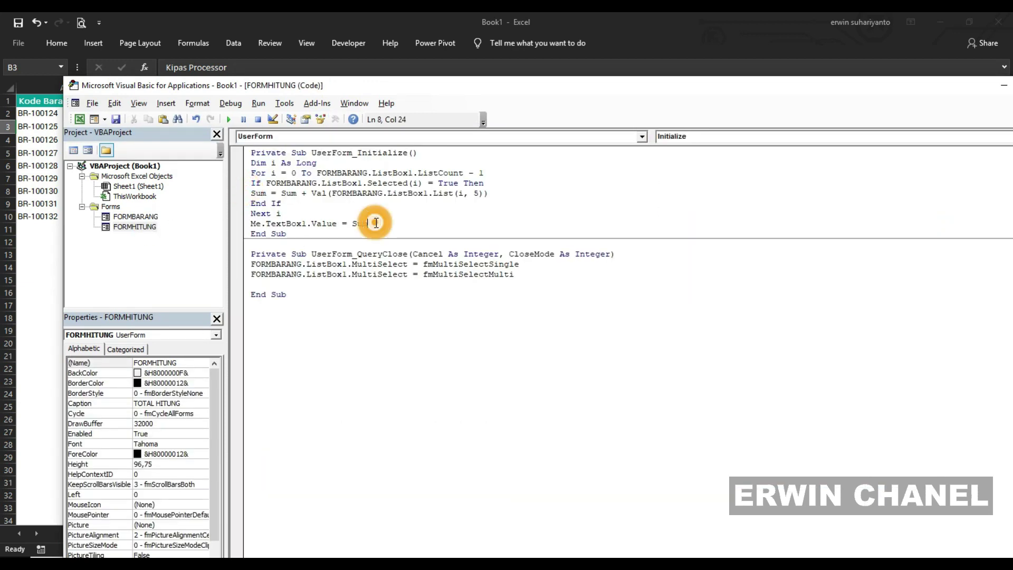
pyautogui.press('Return')
pyautogui.write('e.text')
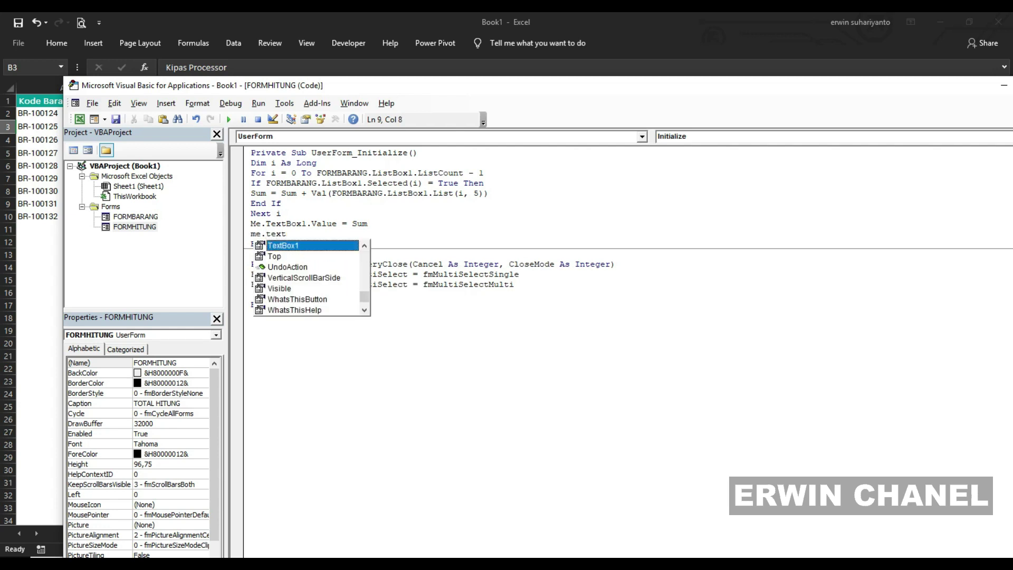
pyautogui.write('1.')
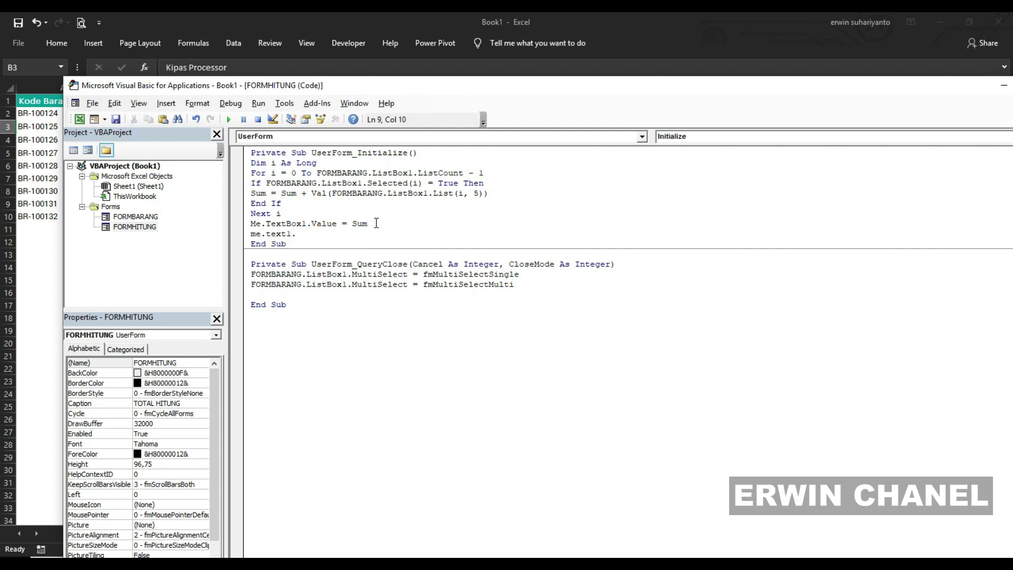
pyautogui.press('BackSpace')
pyautogui.press('BackSpace')
pyautogui.press('BackSpace')
pyautogui.press('BackSpace')
pyautogui.press('BackSpace')
pyautogui.write('.te')
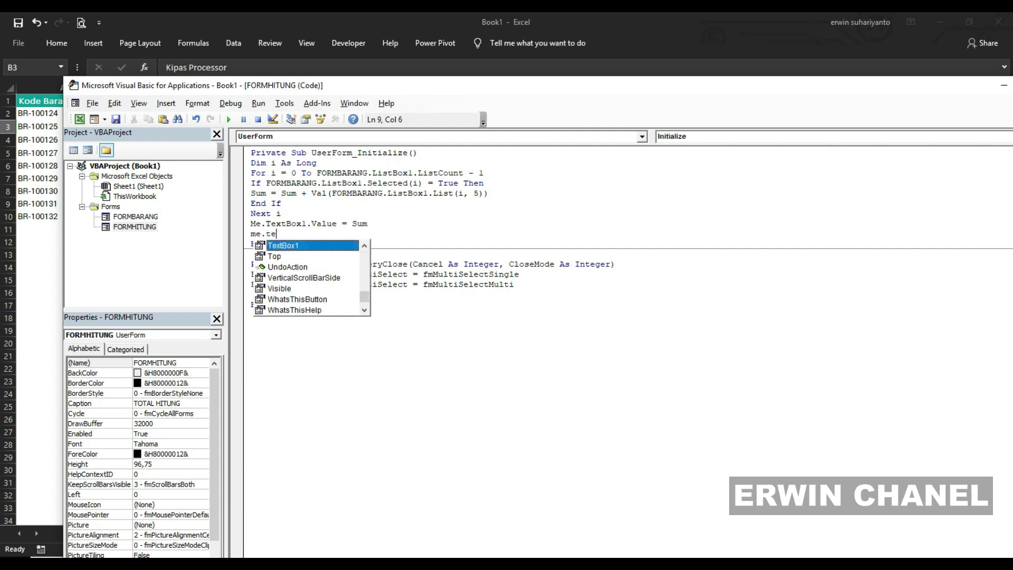
pyautogui.write('.')
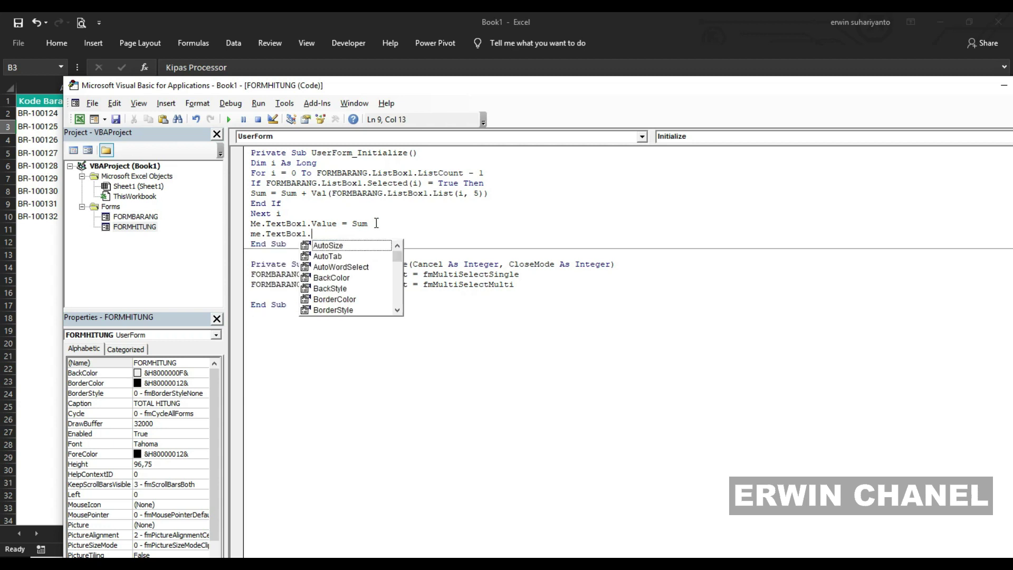
pyautogui.write('va =')
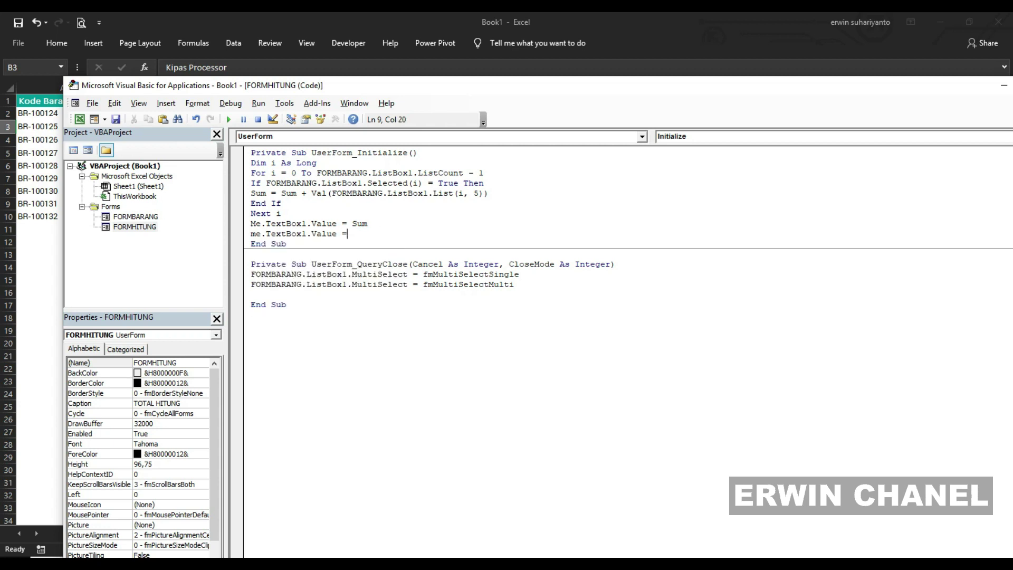
pyautogui.write('(')
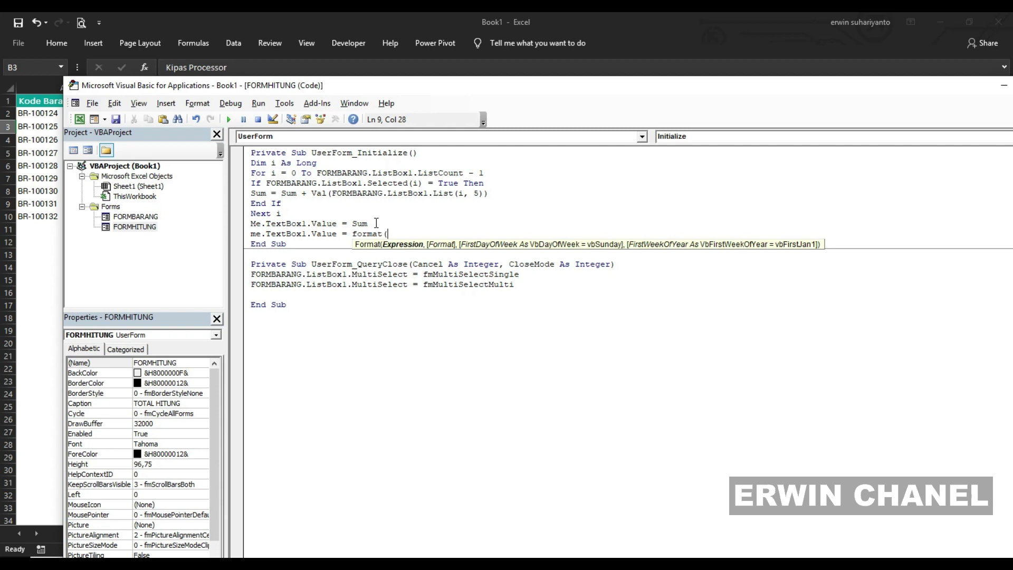
pyautogui.write('me.text')
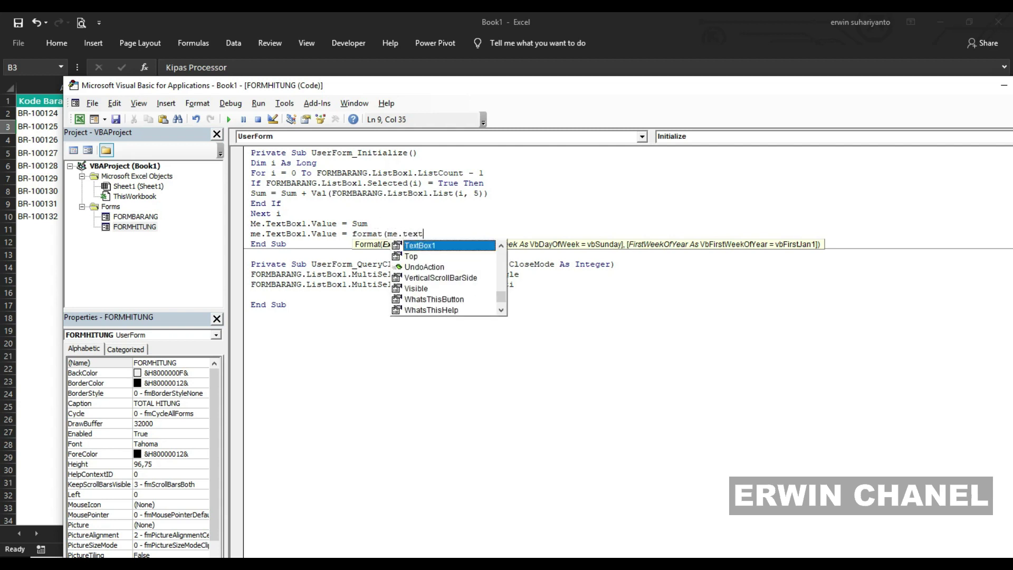
pyautogui.write('.value')
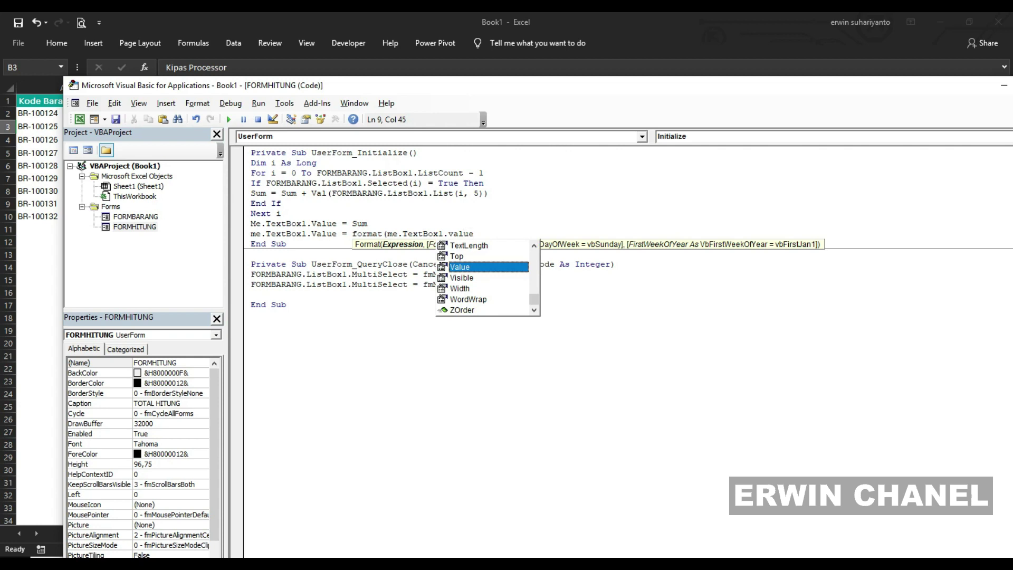
pyautogui.write(' ,"Rp #')
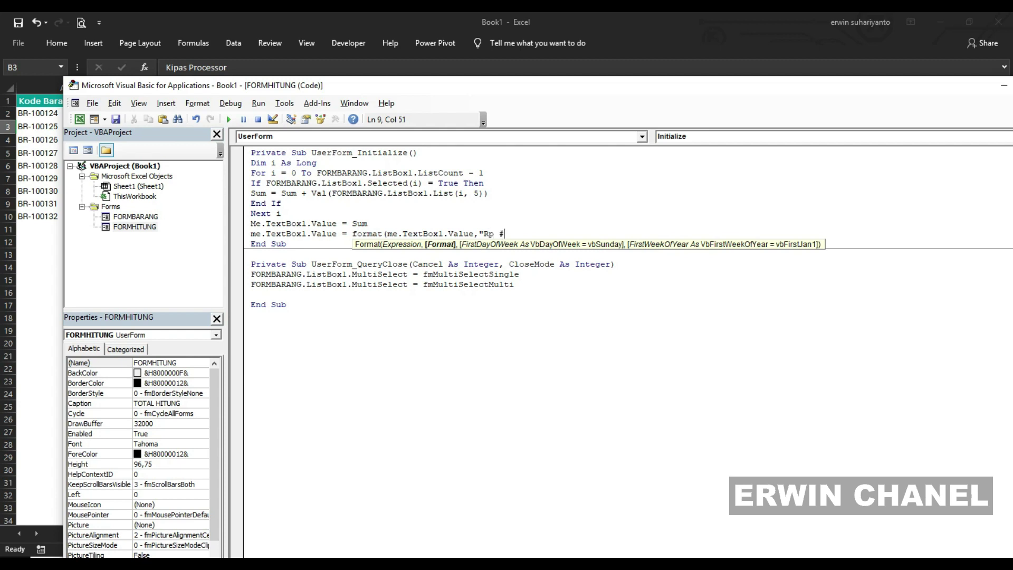
pyautogui.write(')')
pyautogui.press('Return')
pyautogui.press('BackSpace')
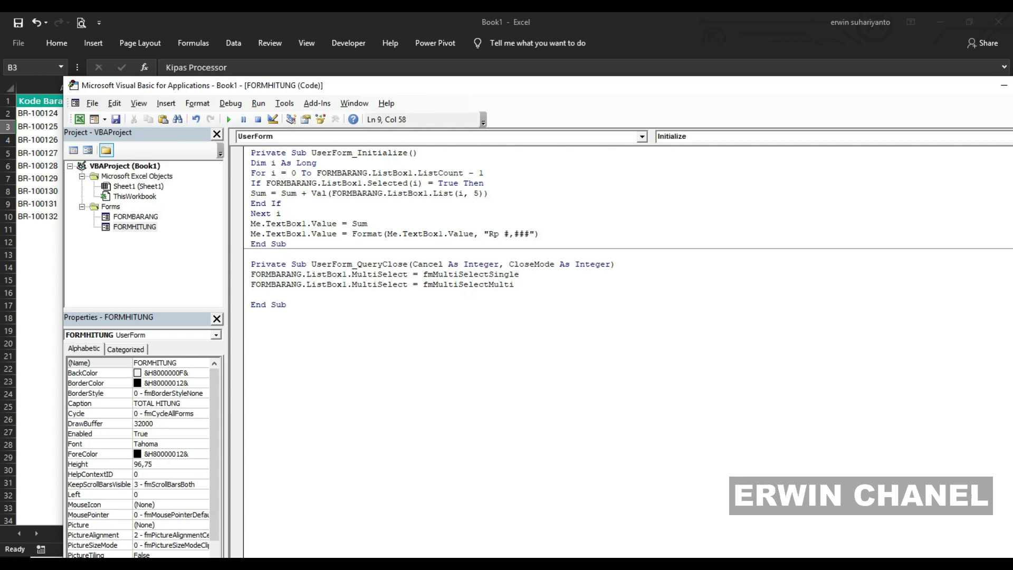
pyautogui.doubleClick(145, 218)
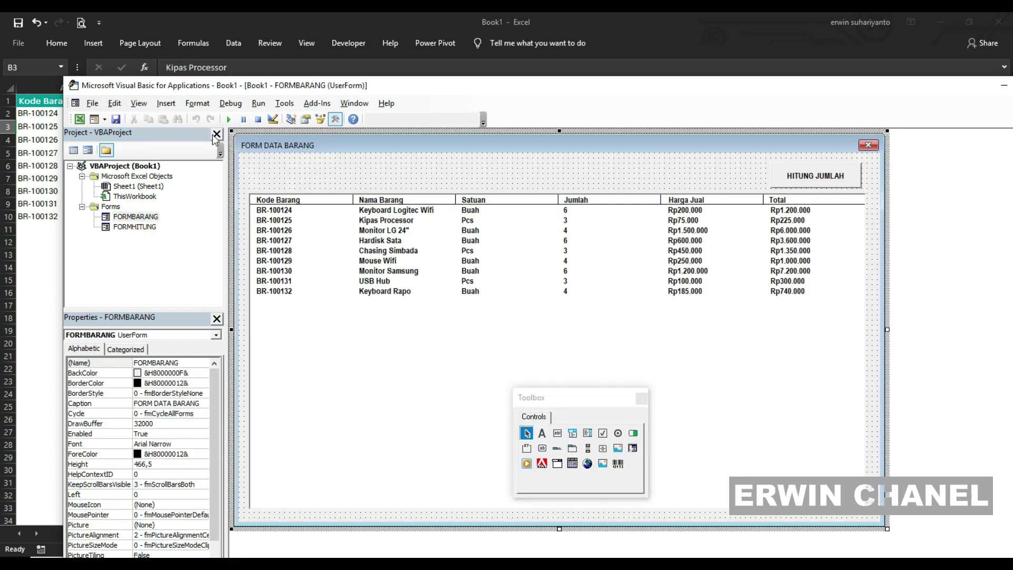
pyautogui.click(229, 119)
pyautogui.click(499, 225)
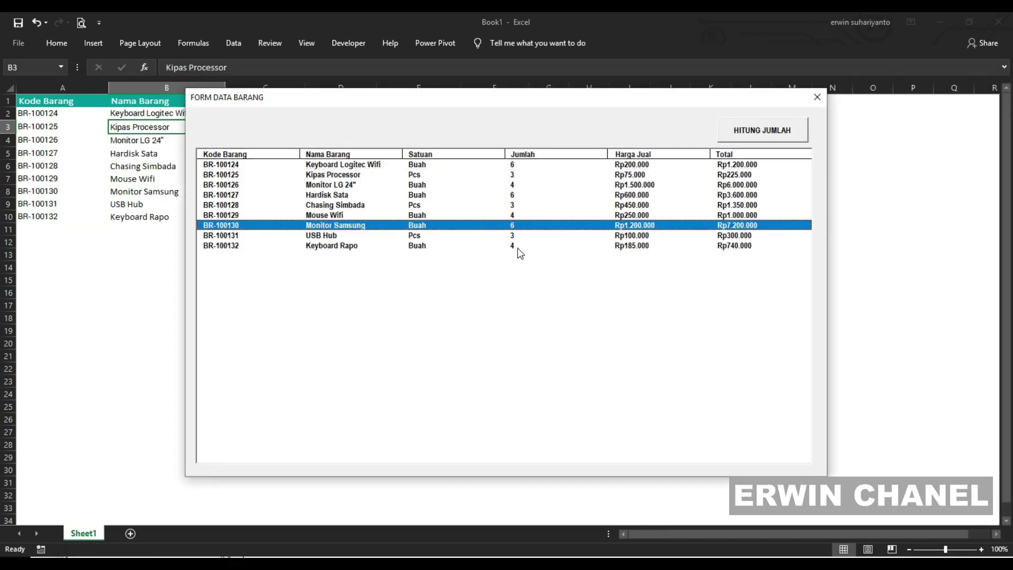
pyautogui.click(518, 235)
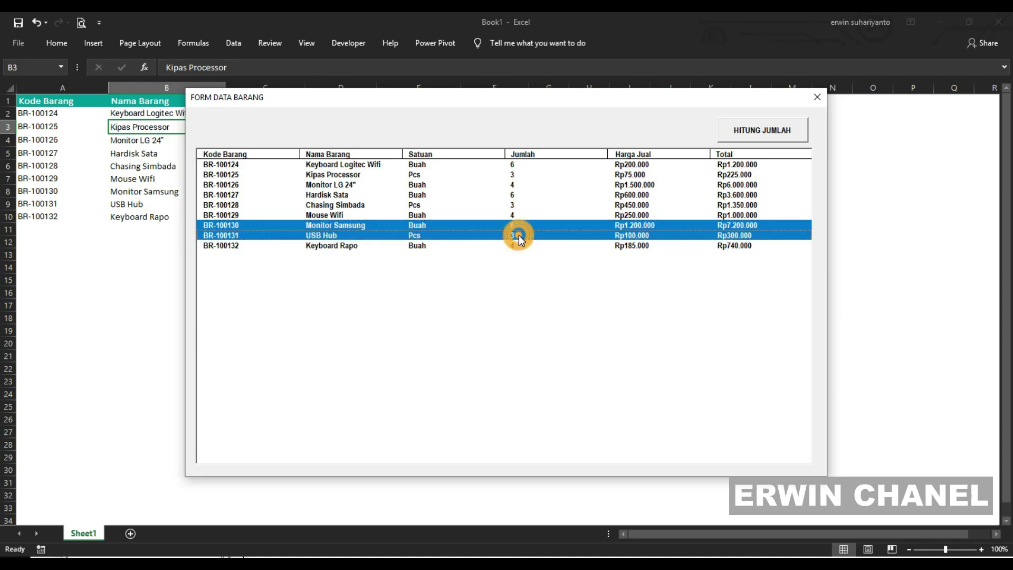
pyautogui.click(761, 128)
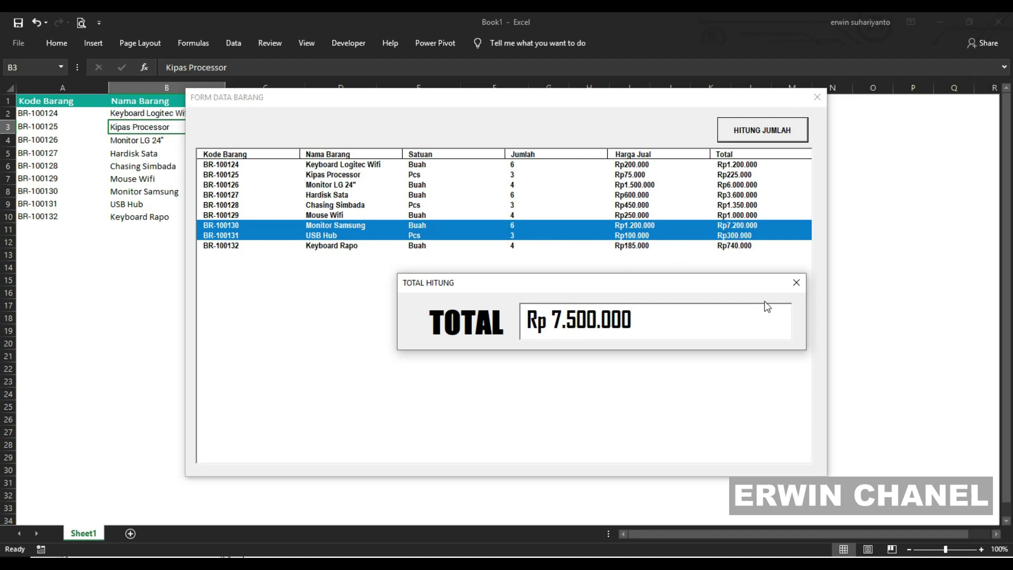
pyautogui.click(795, 282)
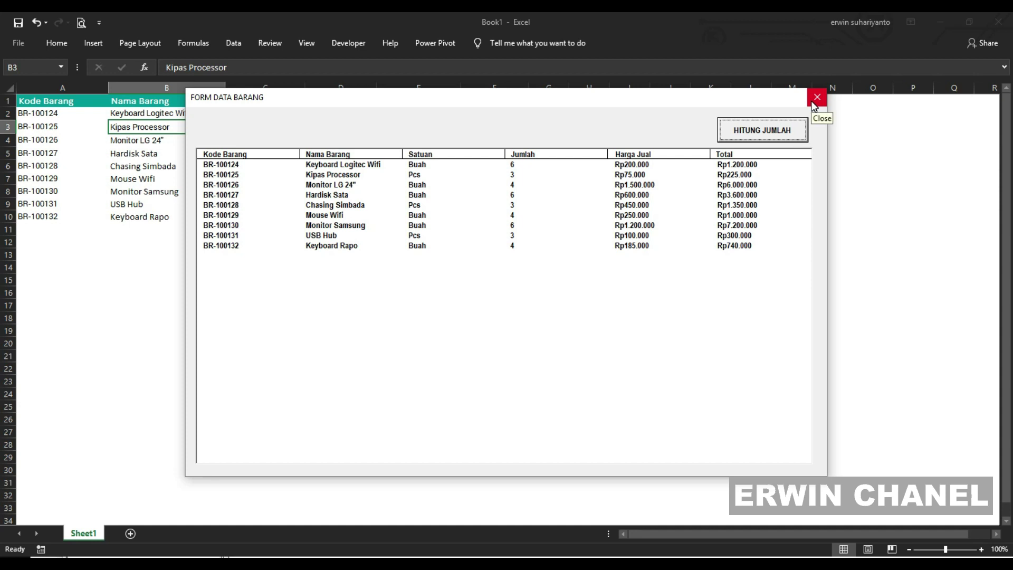
pyautogui.click(816, 97)
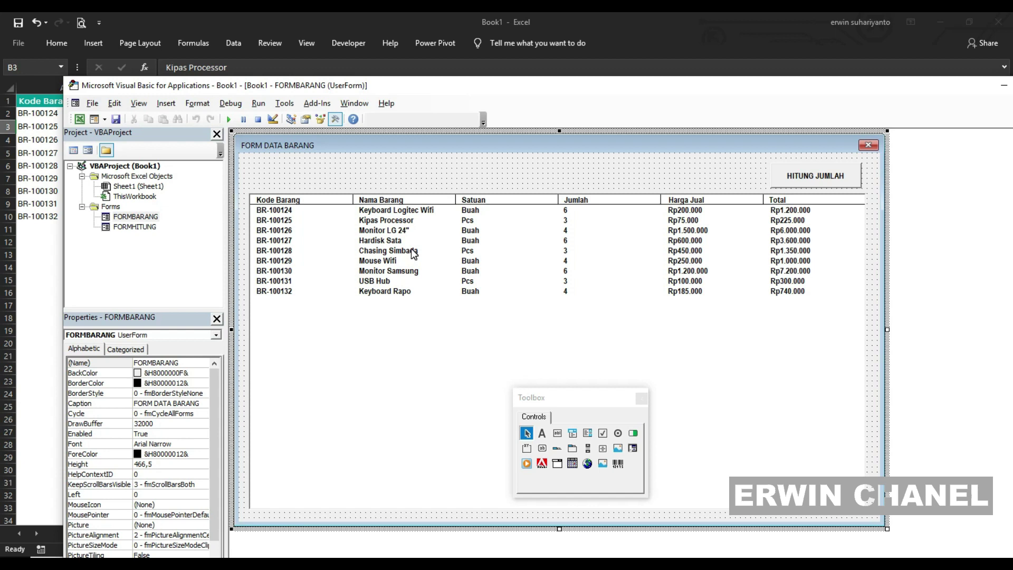
# Maximize the VBA editor window and switch back to the Excel worksheet
pyautogui.doubleClick(615, 92)
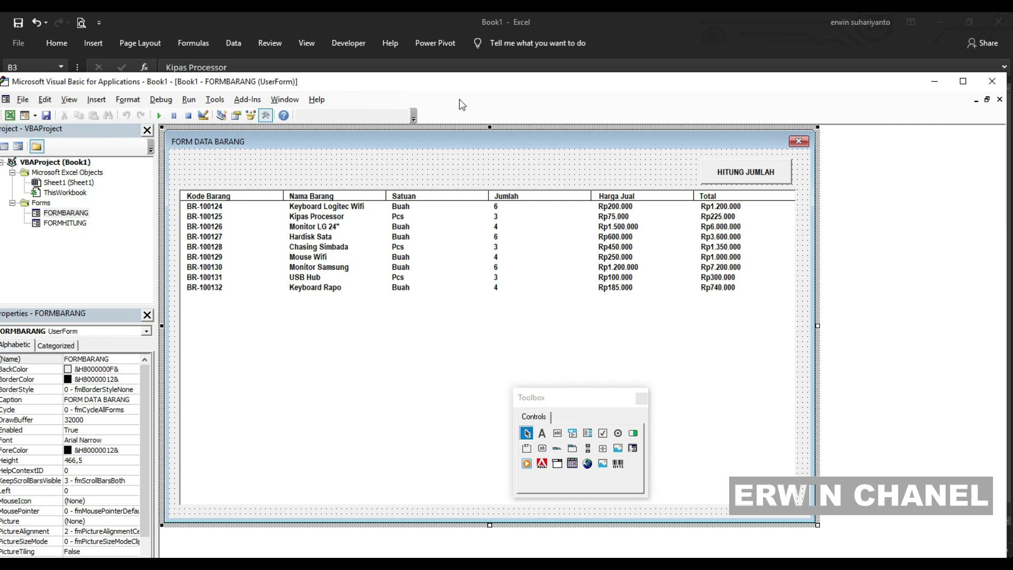
pyautogui.doubleClick(461, 83)
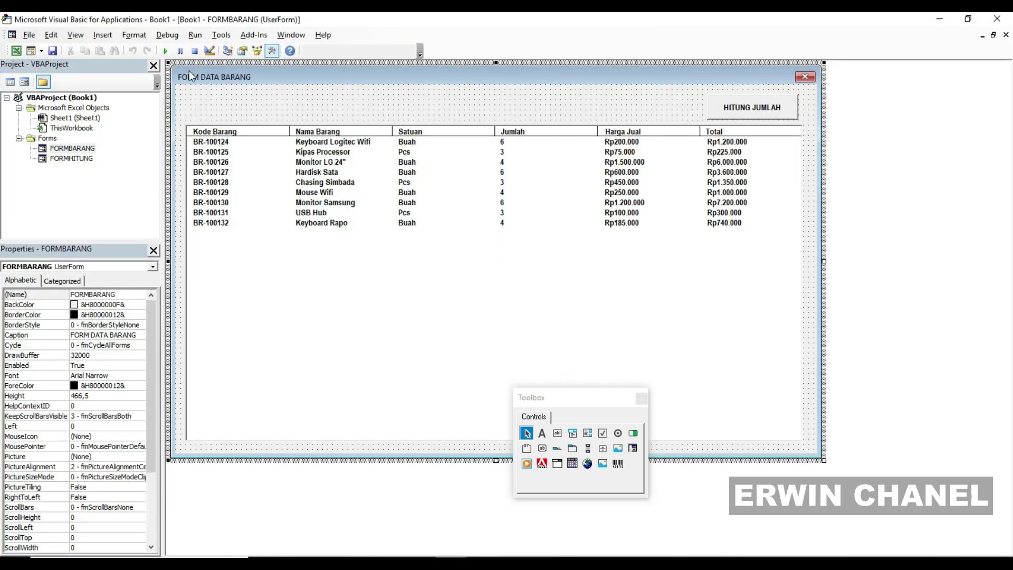
pyautogui.click(16, 51)
pyautogui.click(433, 270)
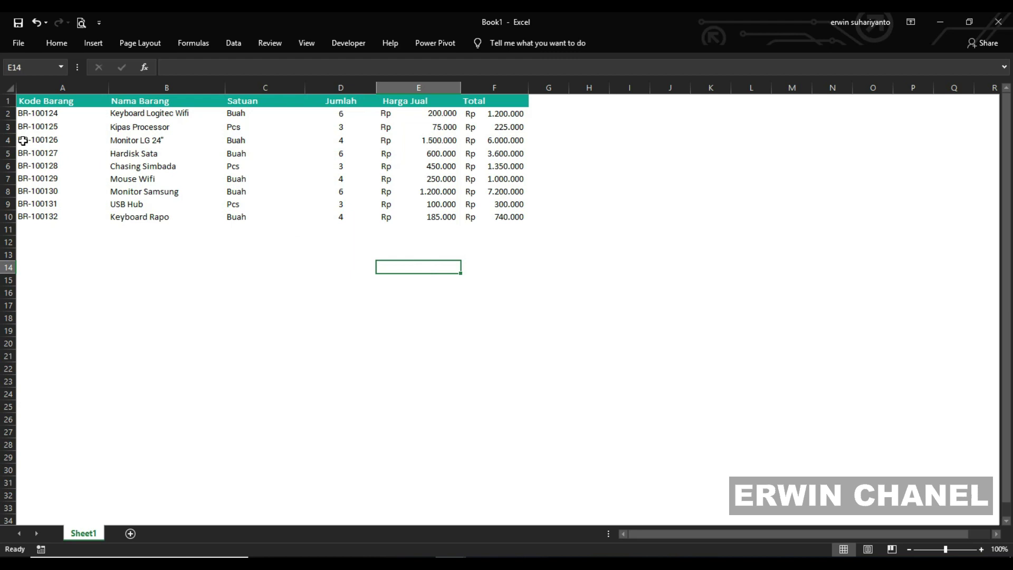
# Insert two blank rows above row 1 so the table header moves to row 3
pyautogui.rightClick(10, 98)
pyautogui.click(42, 189)
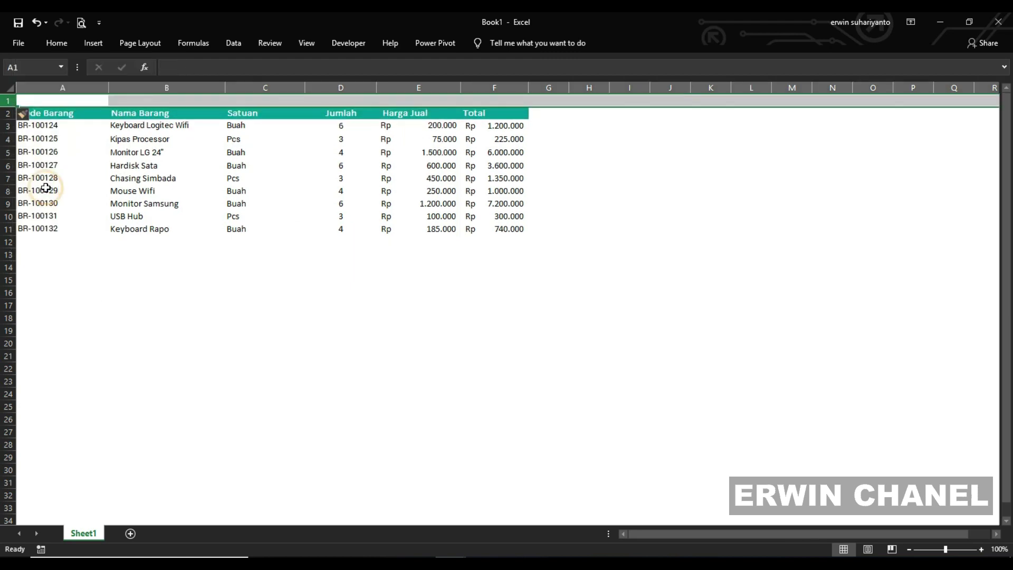
pyautogui.rightClick(8, 113)
pyautogui.click(41, 189)
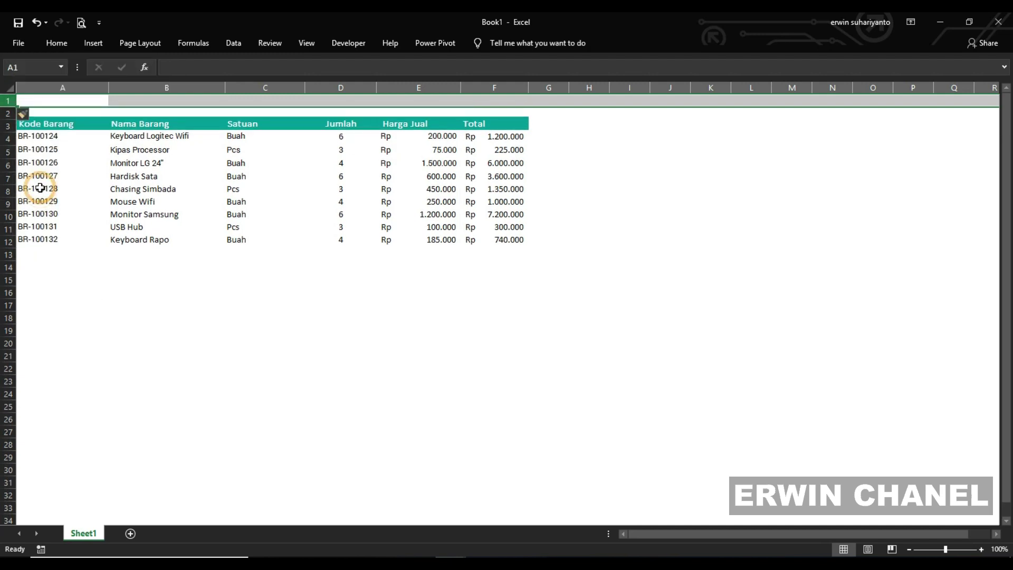
pyautogui.click(197, 276)
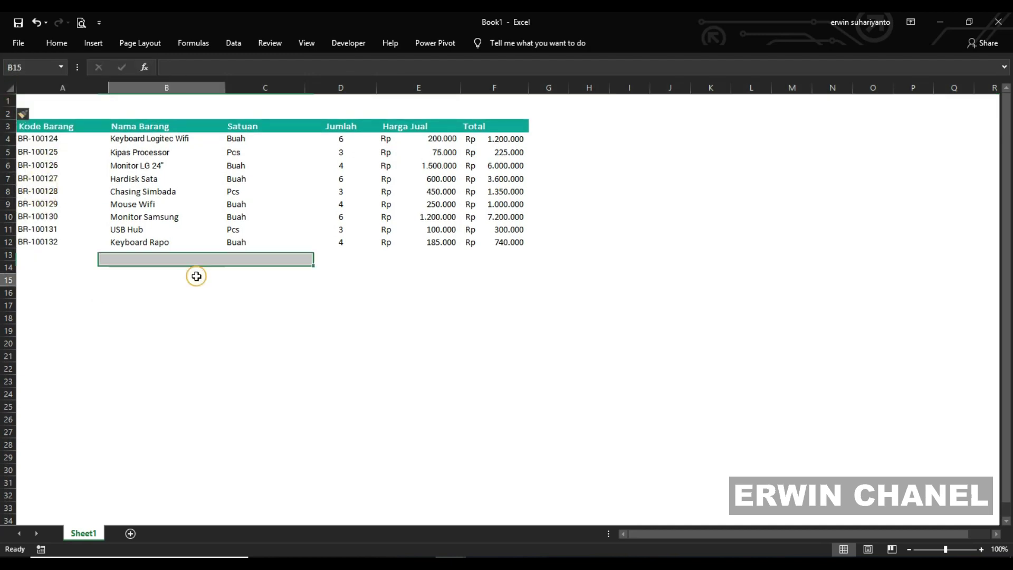
# Draw a rectangle over row 1, heighten row 2, and stretch the rectangle to fill A1:F2
pyautogui.click(86, 42)
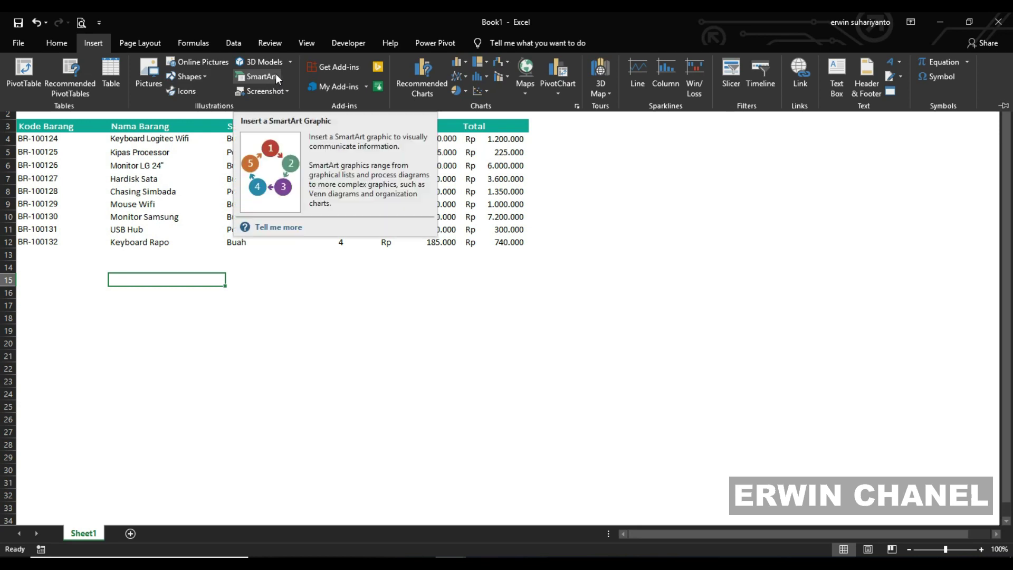
pyautogui.click(195, 77)
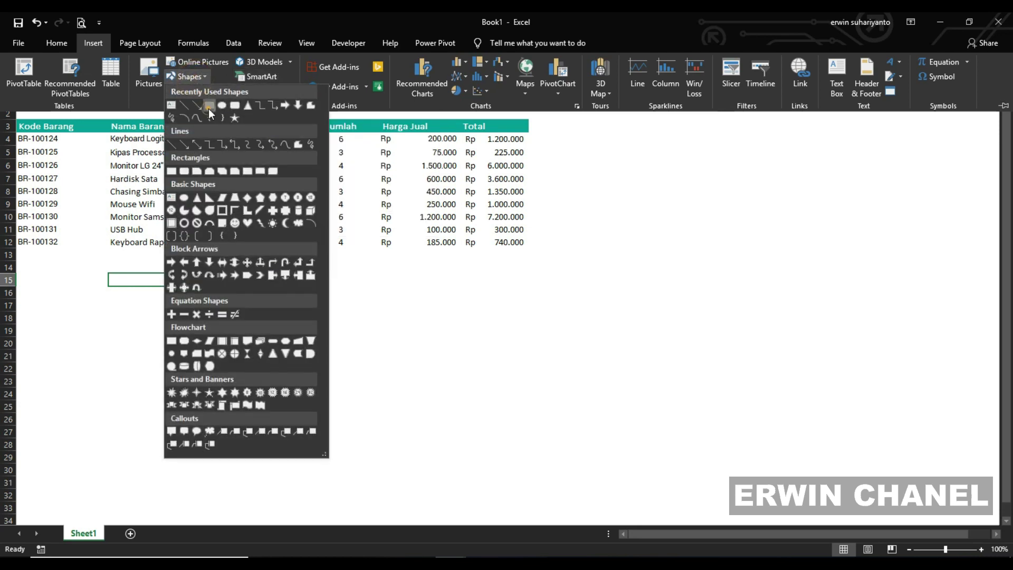
pyautogui.click(208, 108)
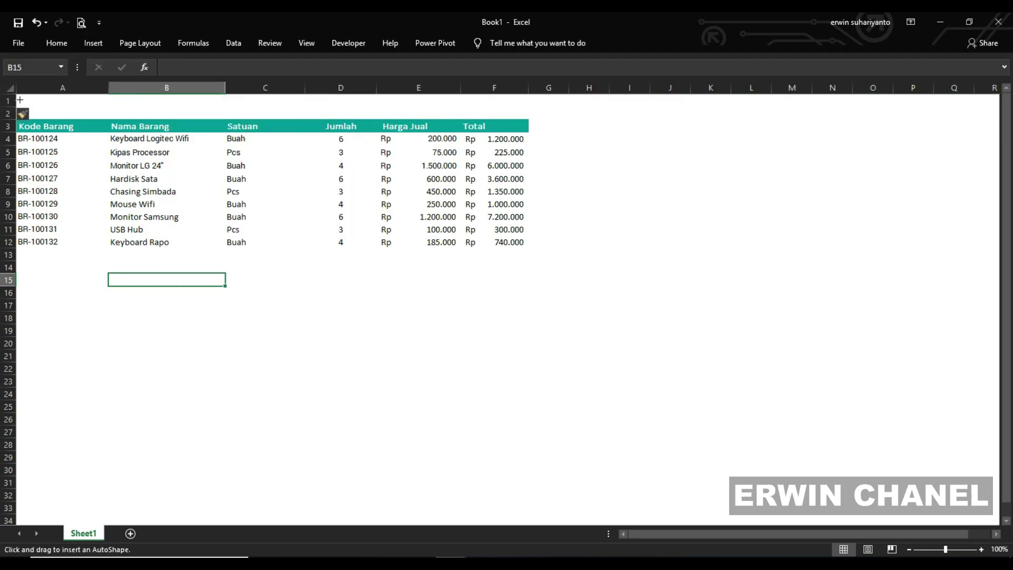
pyautogui.moveTo(20, 100); pyautogui.dragTo(517, 110)
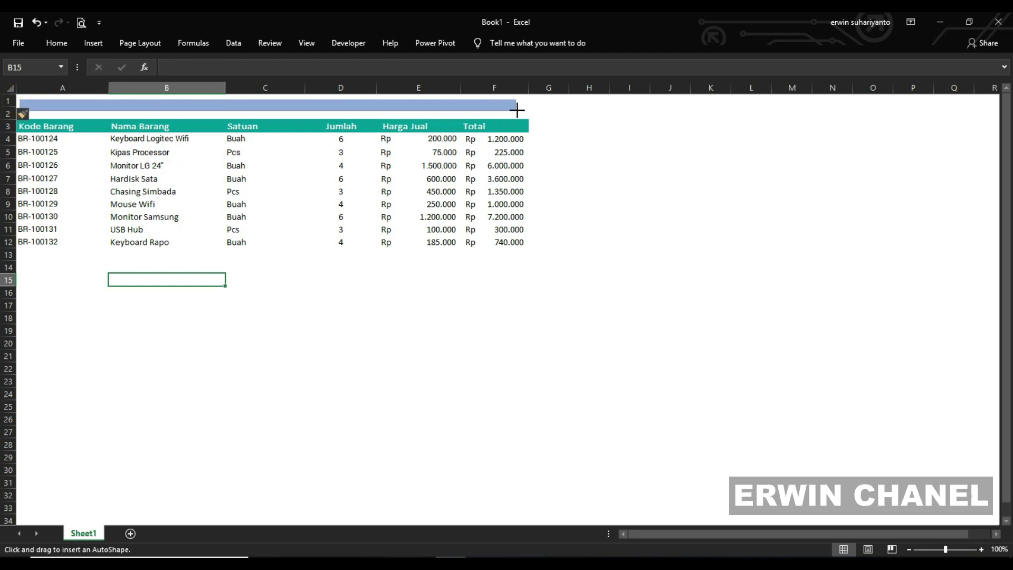
pyautogui.moveTo(517, 110); pyautogui.dragTo(527, 112)
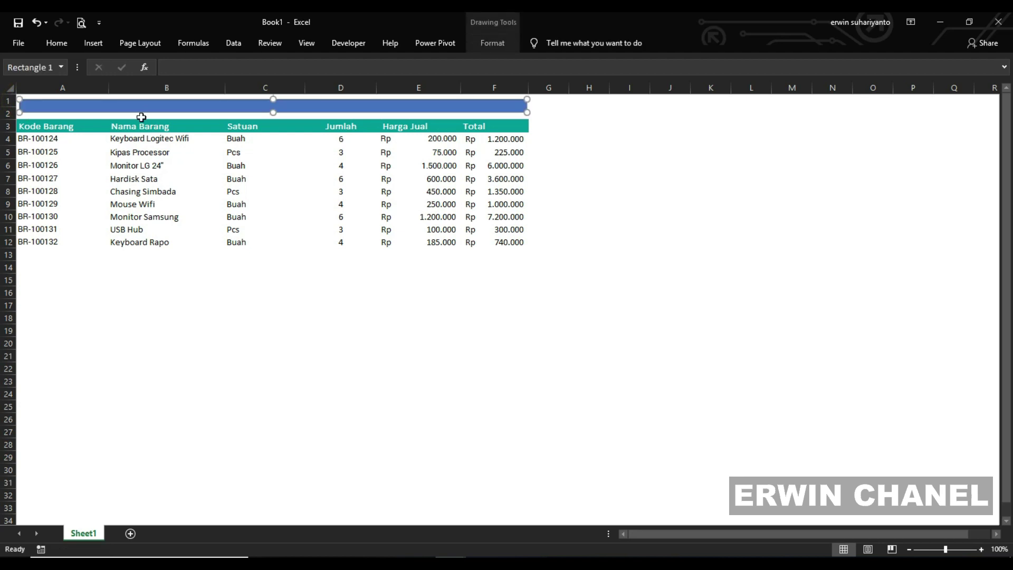
pyautogui.moveTo(8, 120); pyautogui.dragTo(8, 132)
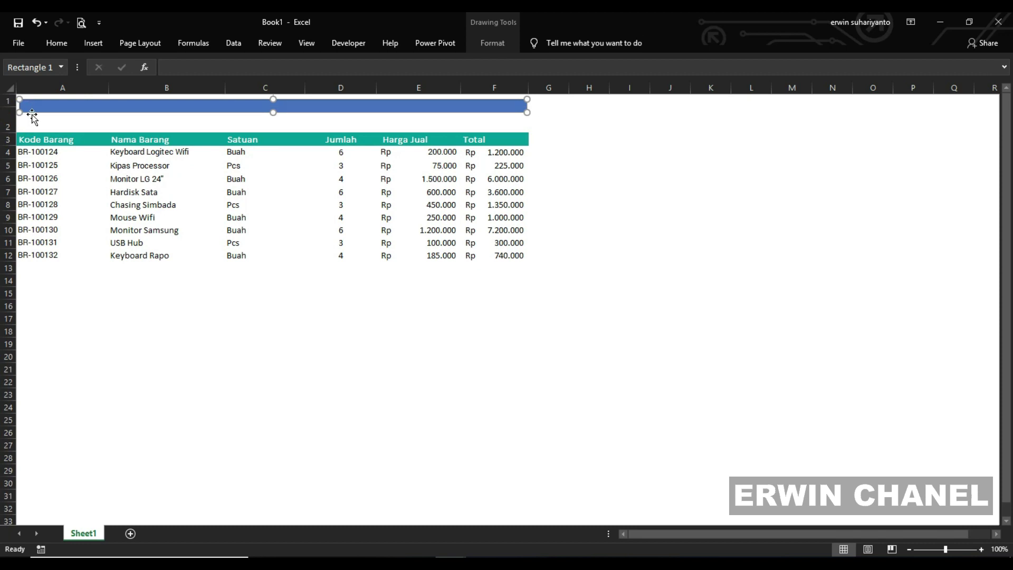
pyautogui.moveTo(273, 112); pyautogui.dragTo(272, 127)
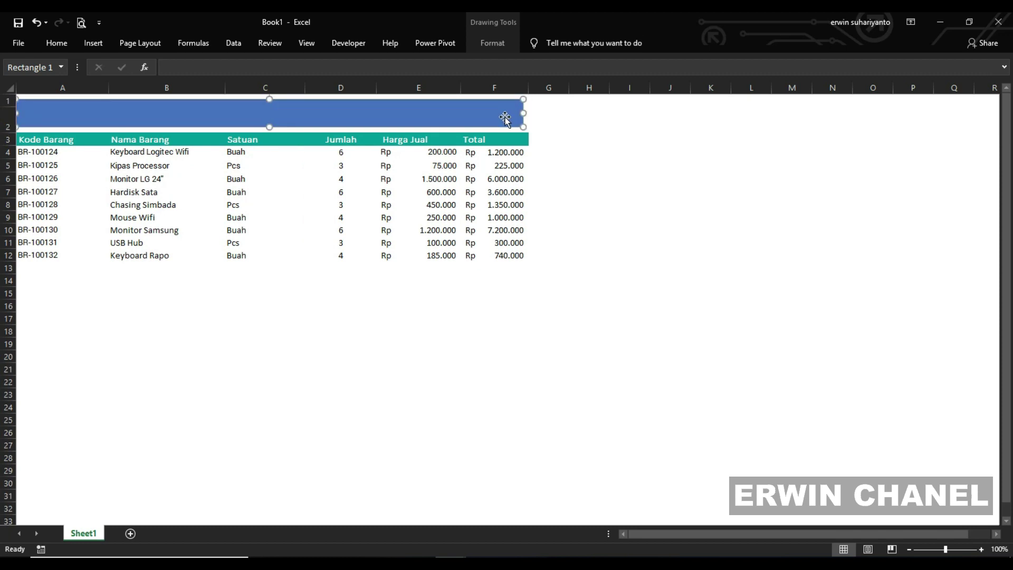
pyautogui.moveTo(524, 113); pyautogui.dragTo(527, 112)
# Fill the banner rectangle with standard teal from More Fill Colors
pyautogui.click(486, 48)
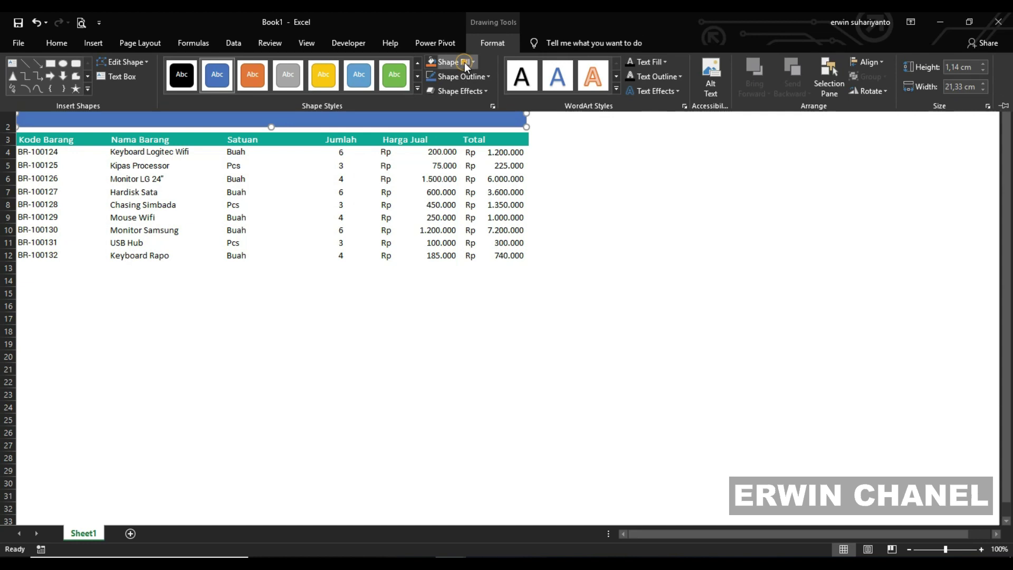
pyautogui.click(464, 62)
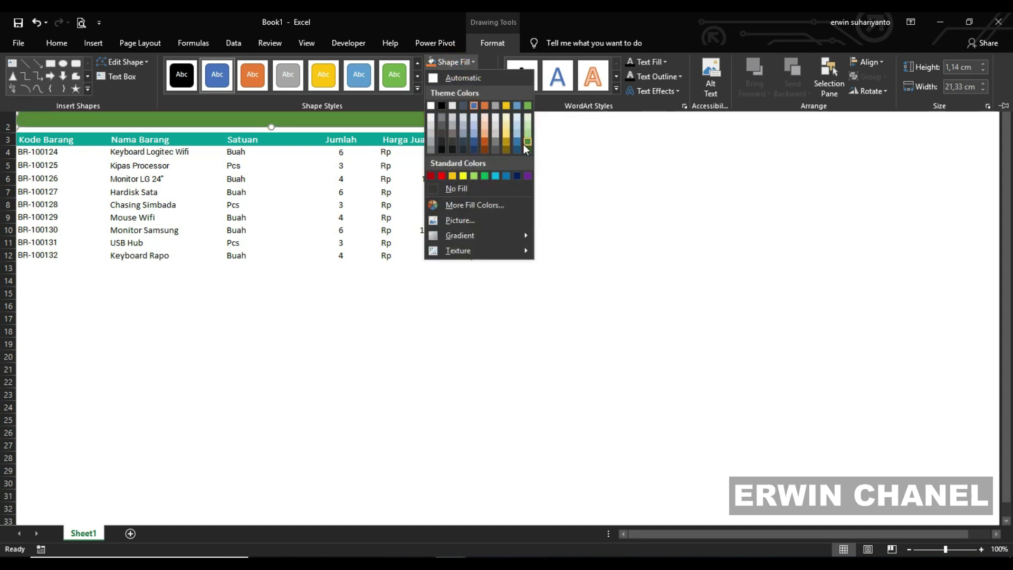
pyautogui.click(471, 208)
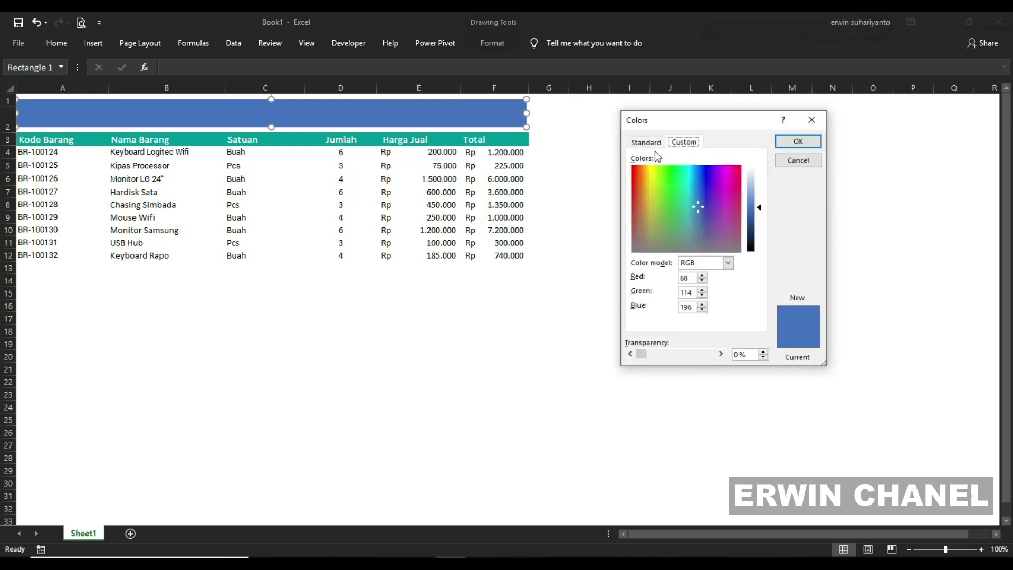
pyautogui.click(647, 142)
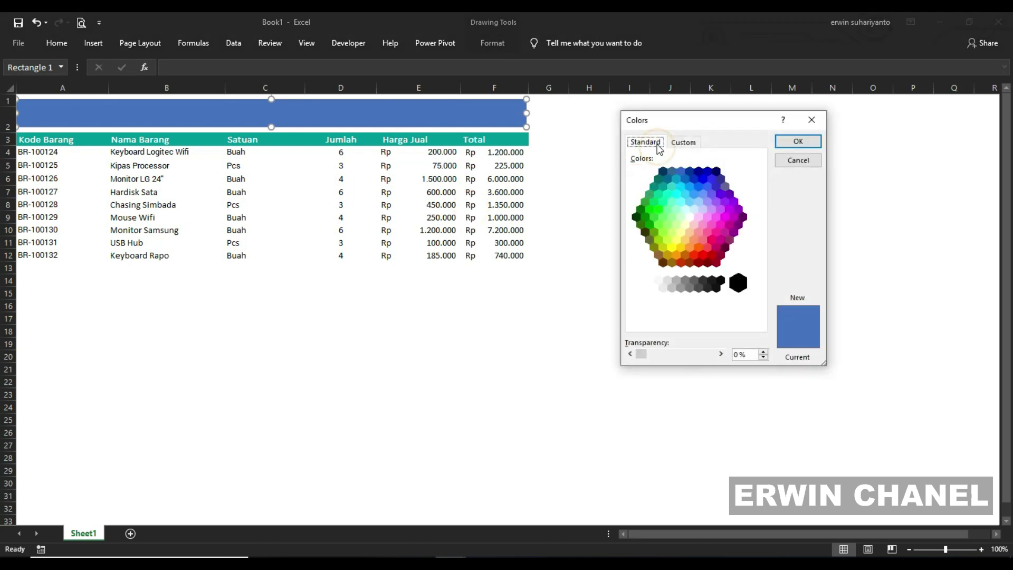
pyautogui.click(641, 209)
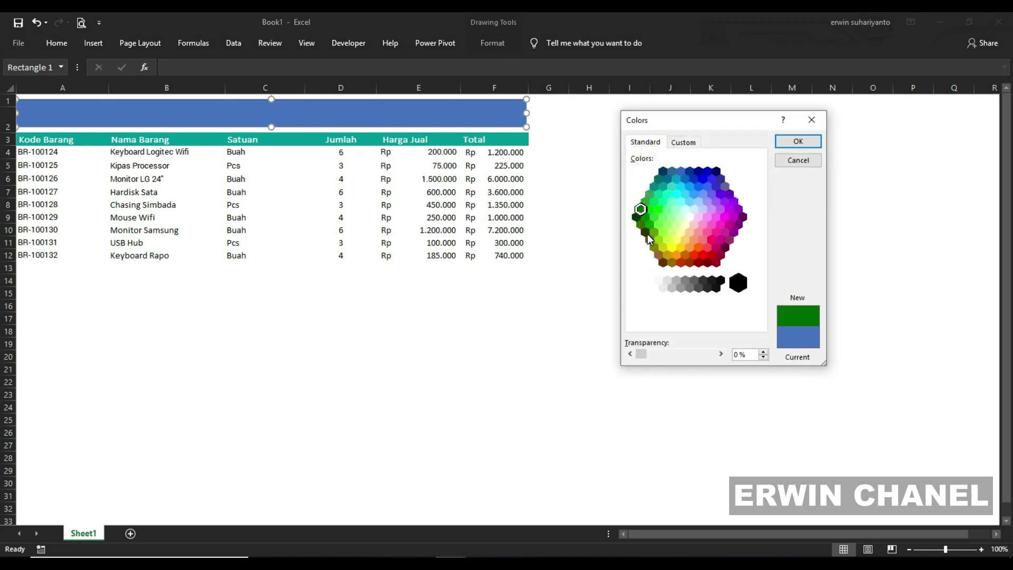
pyautogui.click(662, 186)
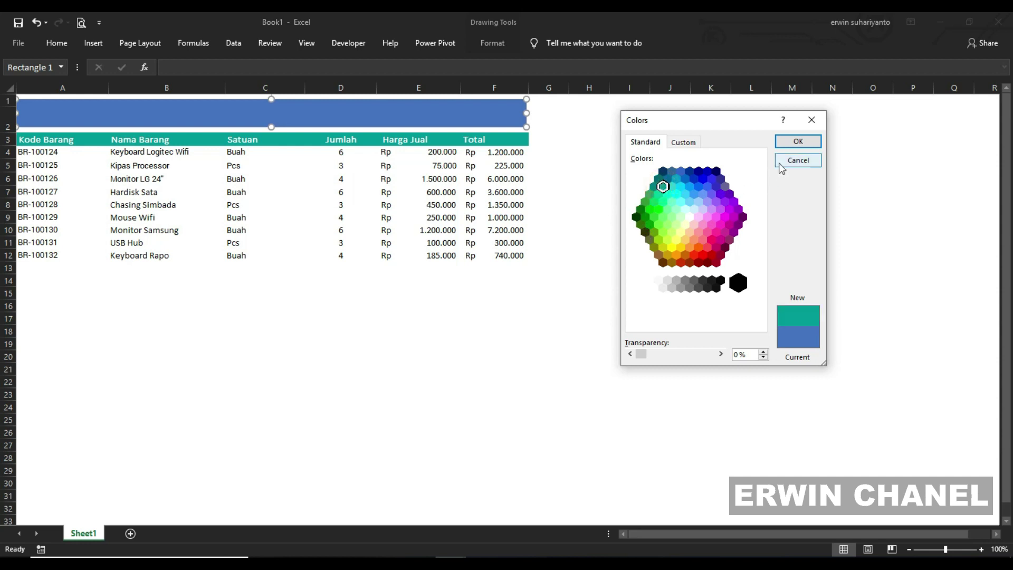
pyautogui.click(798, 141)
pyautogui.click(630, 166)
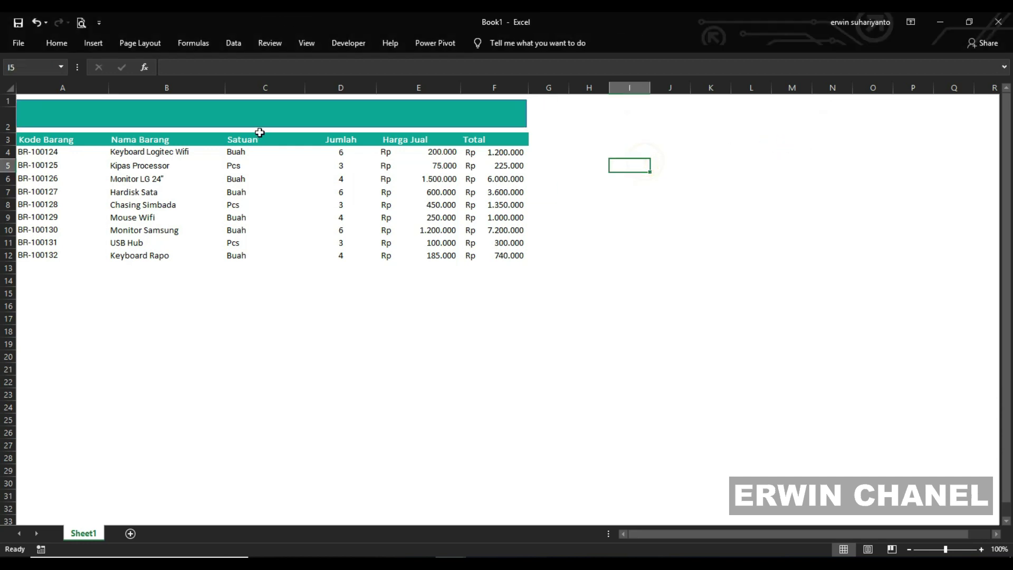
# Set the banner rectangle's outline to No Outline
pyautogui.click(222, 122)
pyautogui.click(482, 44)
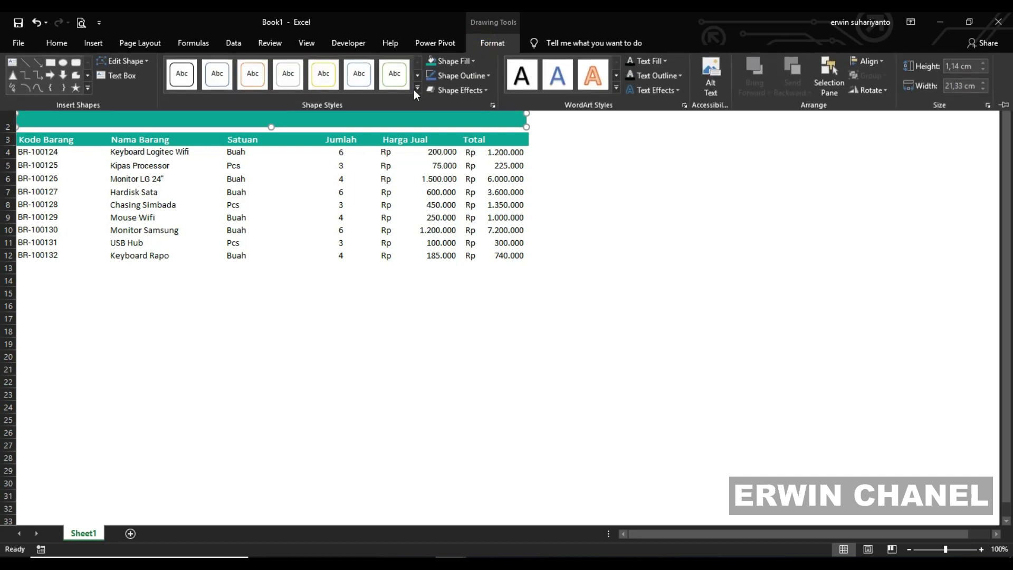
pyautogui.click(457, 78)
pyautogui.click(462, 226)
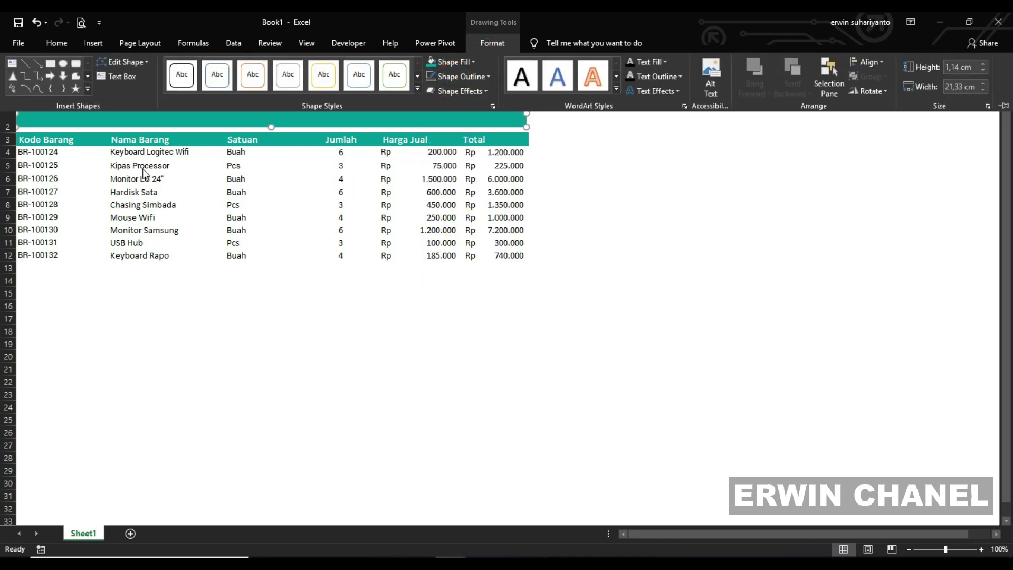
pyautogui.click(93, 43)
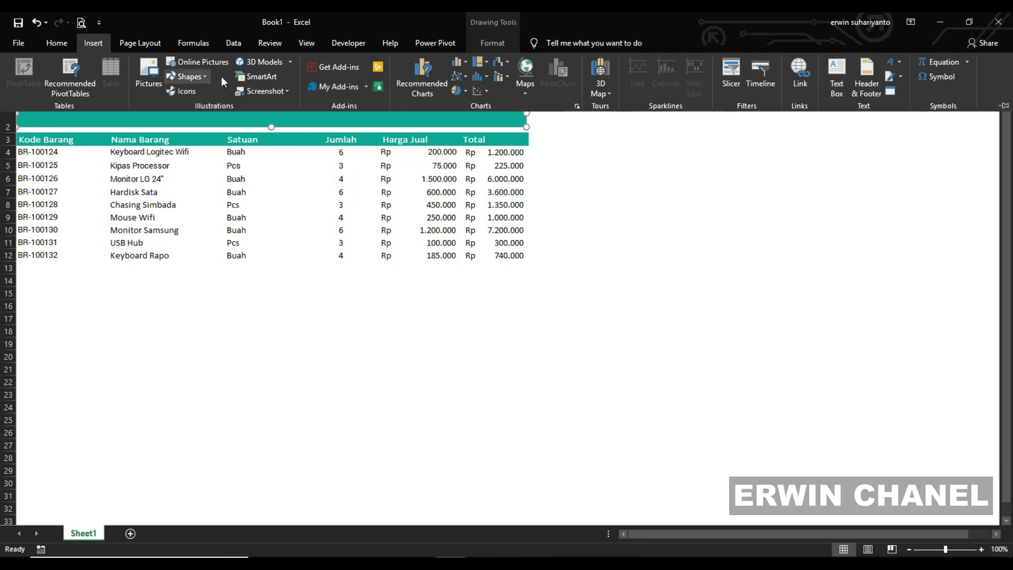
# Insert a text box reading 'HITUNG JUMLAH DATA YANG TERPILIH' and drag it onto the banner
pyautogui.click(834, 77)
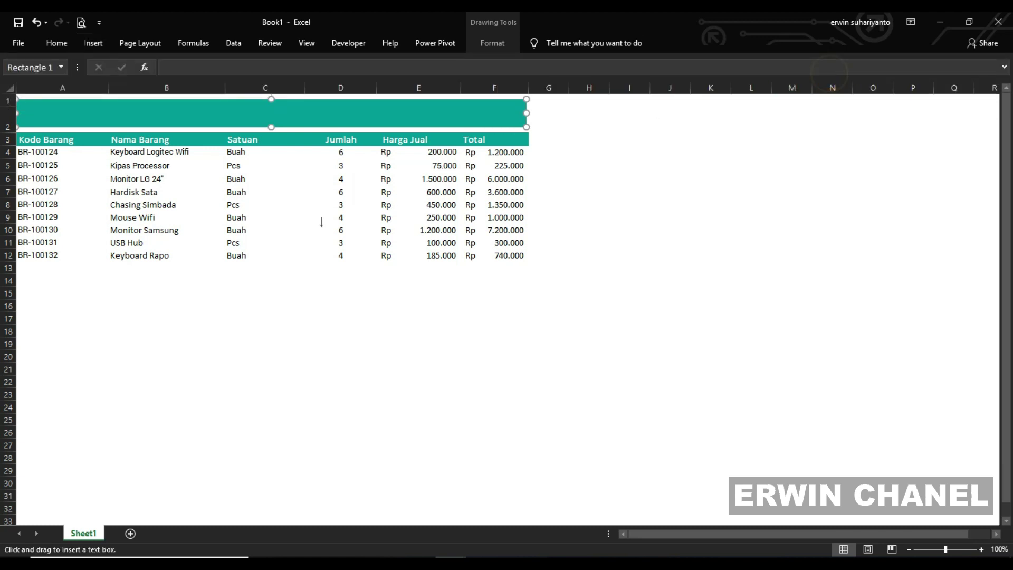
pyautogui.click(183, 281)
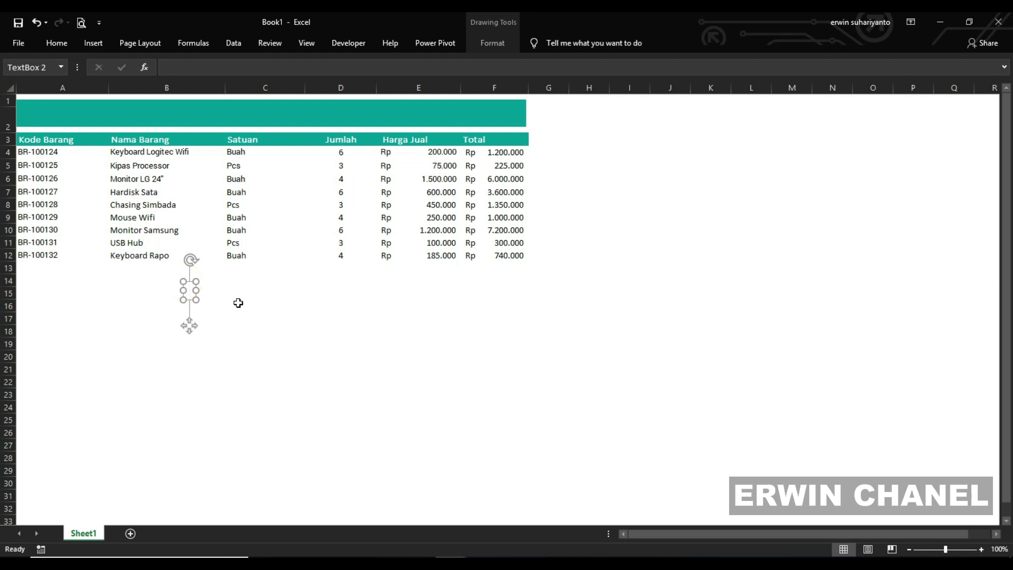
pyautogui.write('HITU')
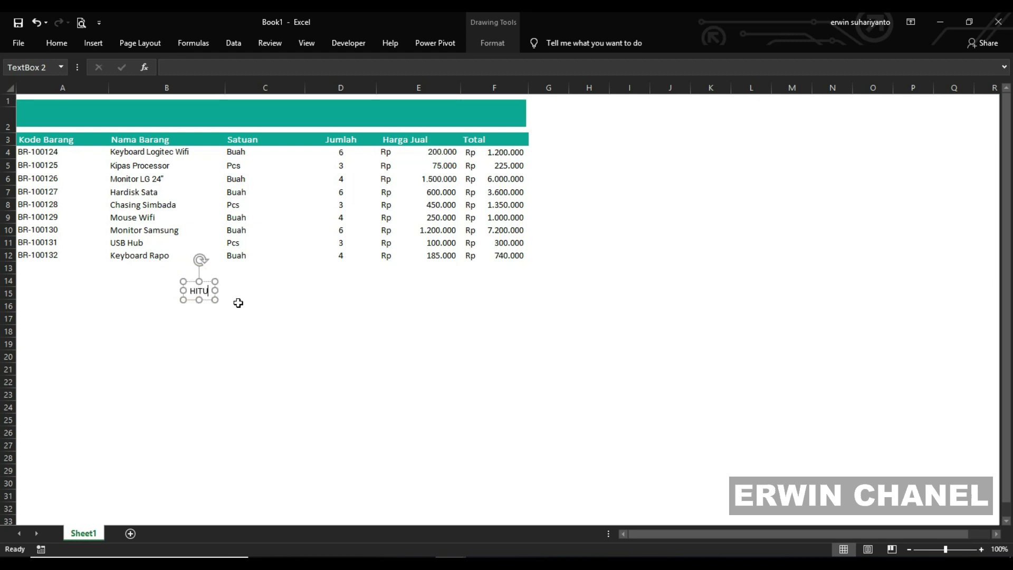
pyautogui.write('NG')
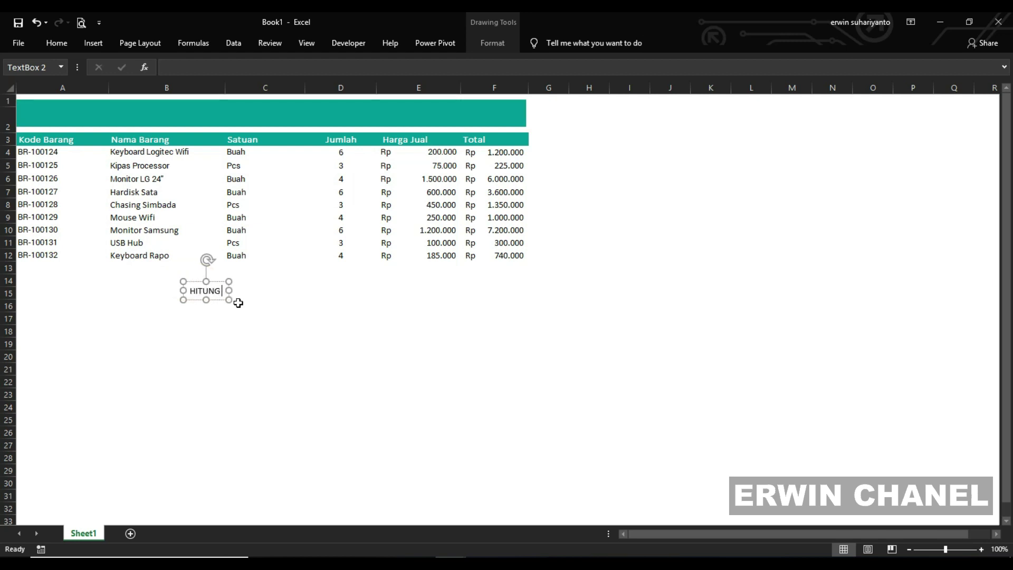
pyautogui.write(' JUMLAH DATA')
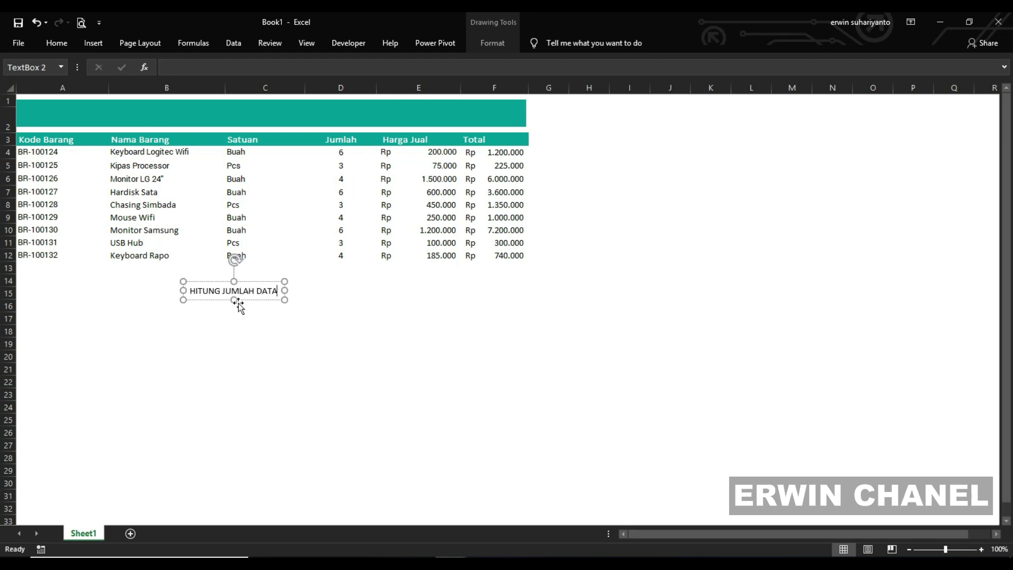
pyautogui.write(' OTOMA')
pyautogui.press('BackSpace')
pyautogui.press('BackSpace')
pyautogui.press('BackSpace')
pyautogui.press('BackSpace')
pyautogui.press('BackSpace')
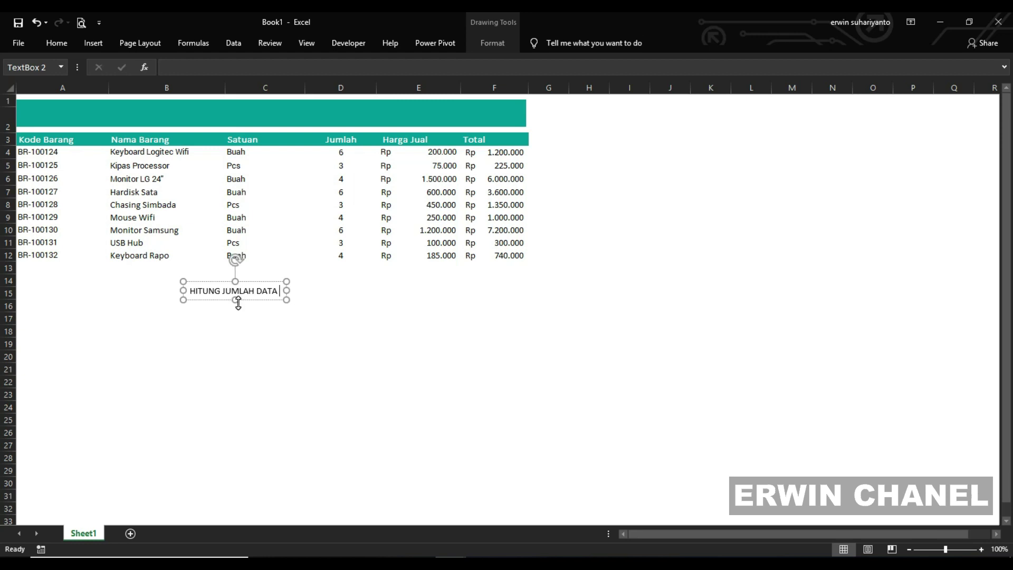
pyautogui.write('YANG TERPILIH')
pyautogui.moveTo(309, 283); pyautogui.dragTo(144, 106)
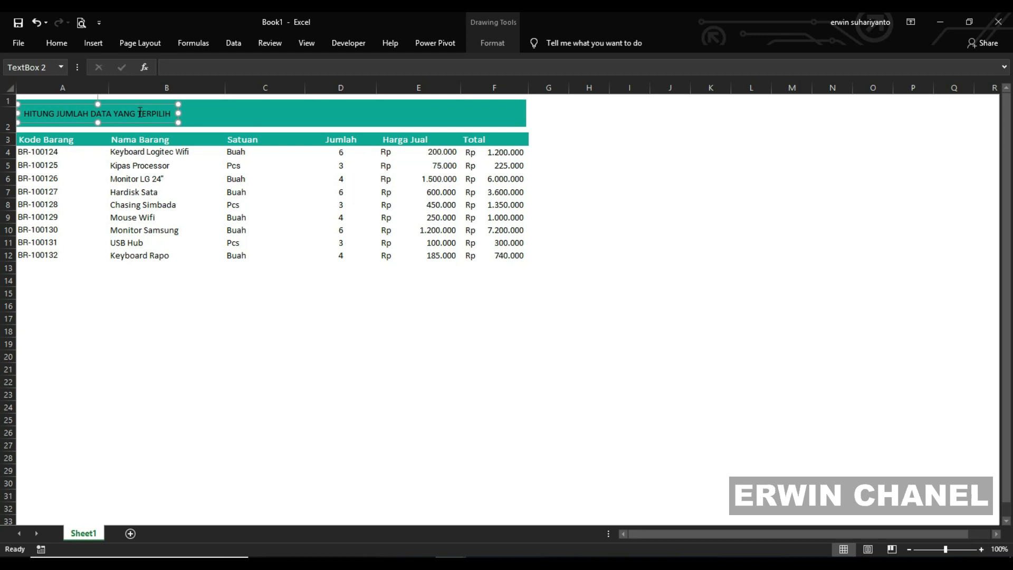
# Make the banner title white in the Bebas Neue font
pyautogui.click(64, 45)
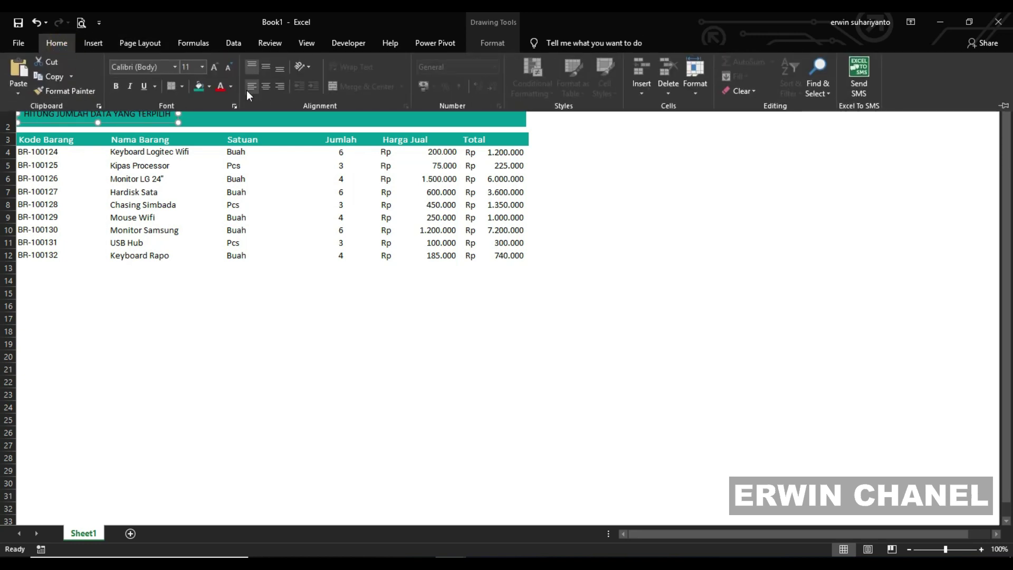
pyautogui.click(482, 42)
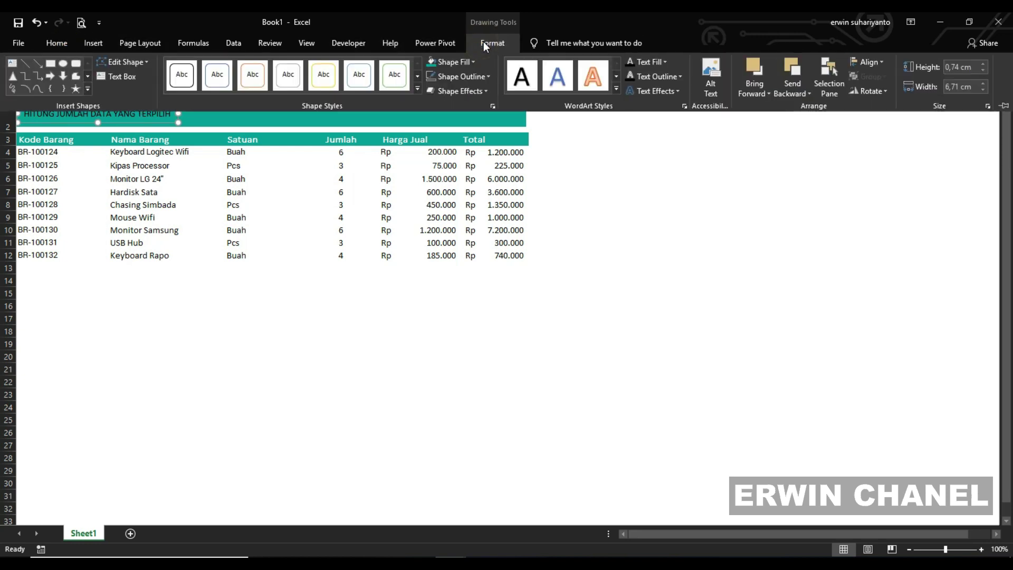
pyautogui.click(57, 43)
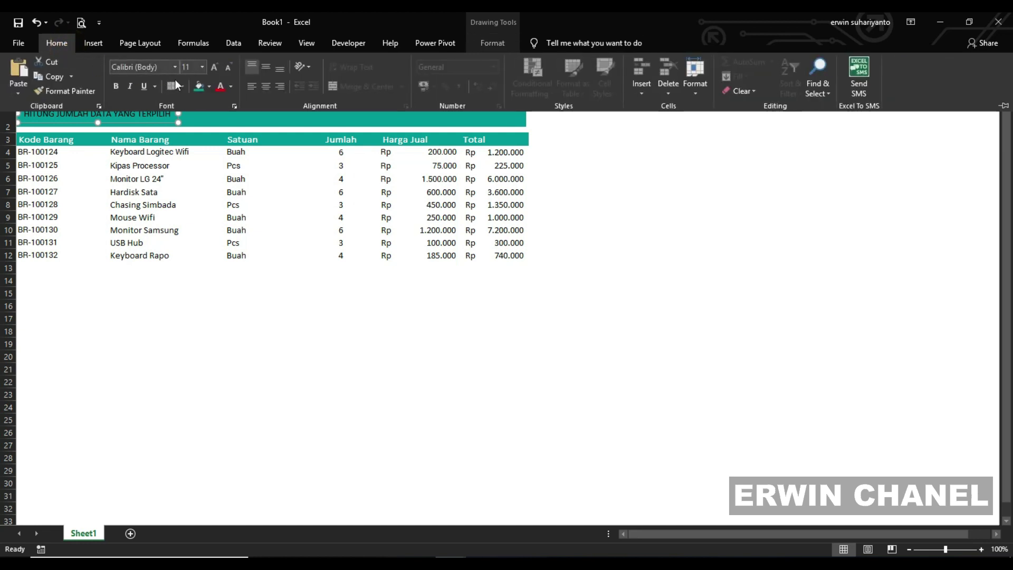
pyautogui.click(230, 87)
pyautogui.click(218, 129)
pyautogui.click(158, 67)
pyautogui.write('Bebas')
pyautogui.press('Return')
# Enlarge the title font to size 20, collapse the ribbon, and nudge the title into place
pyautogui.click(213, 67)
pyautogui.click(214, 67)
pyautogui.click(214, 67)
pyautogui.click(213, 67)
pyautogui.click(214, 67)
pyautogui.hotkey('ctrl', 'F1')
pyautogui.click(232, 280)
pyautogui.click(150, 107)
pyautogui.moveTo(151, 107); pyautogui.dragTo(149, 103)
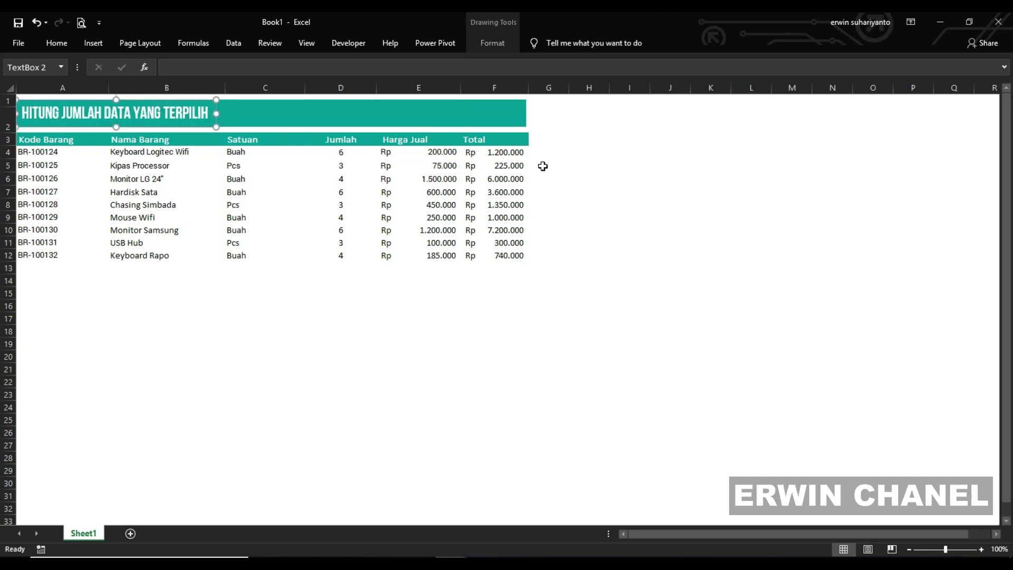
# Draw a Form Control button over E1:F2 and create a new Hitung_Data macro for it
pyautogui.click(346, 42)
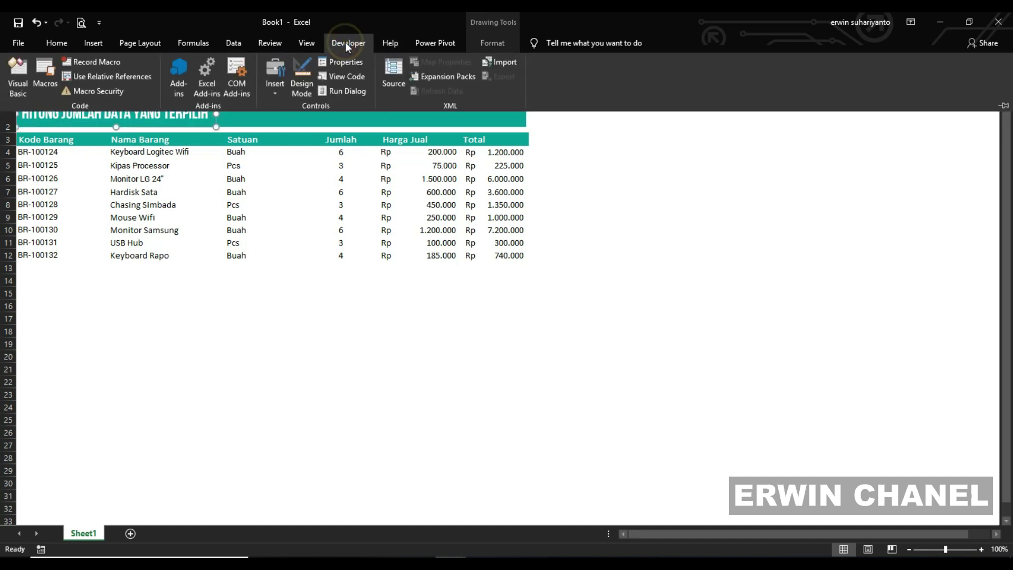
pyautogui.click(274, 93)
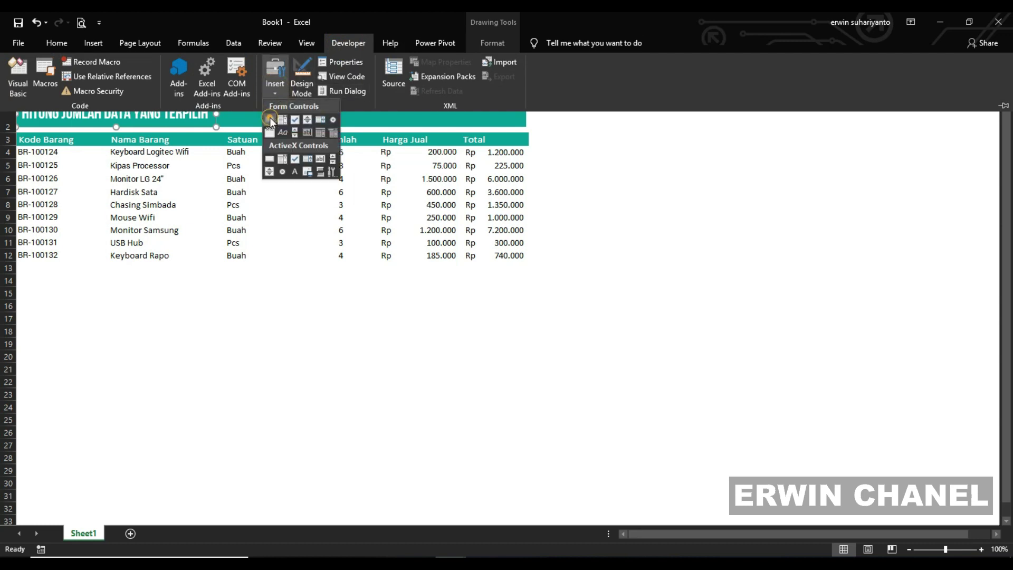
pyautogui.click(272, 117)
pyautogui.moveTo(393, 102); pyautogui.dragTo(522, 130)
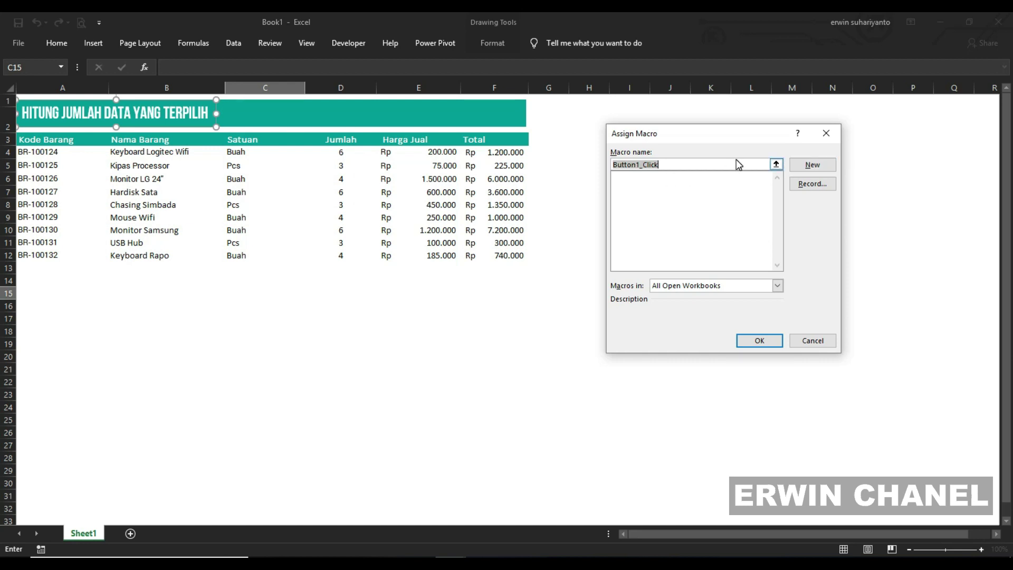
pyautogui.write('Hitung_Data')
pyautogui.click(813, 165)
pyautogui.write('FormBa')
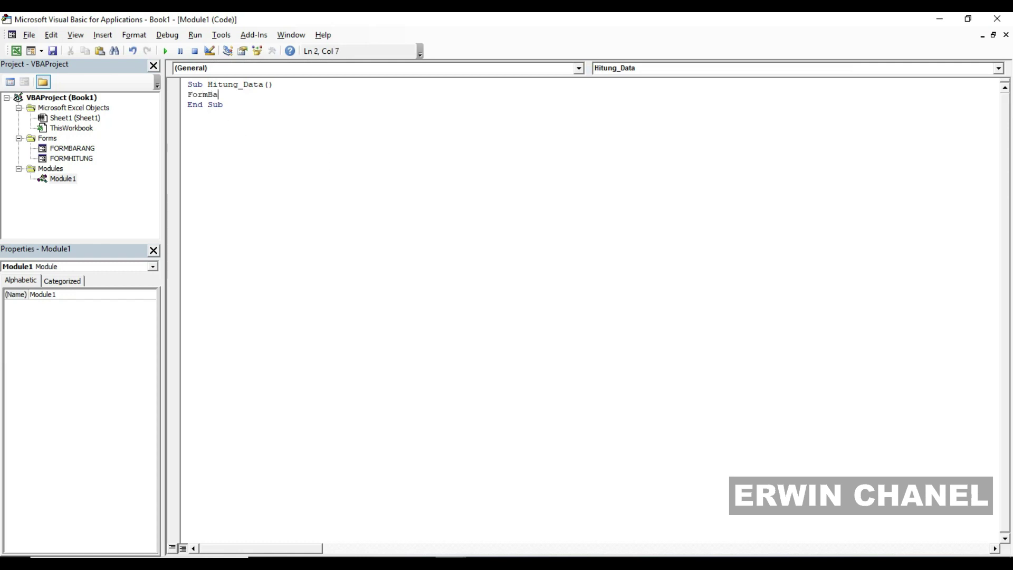
# Add FORMBARANG.Show to the Hitung_Data macro, then switch back to the Excel worksheet
pyautogui.write('ran')
pyautogui.write('g.show')
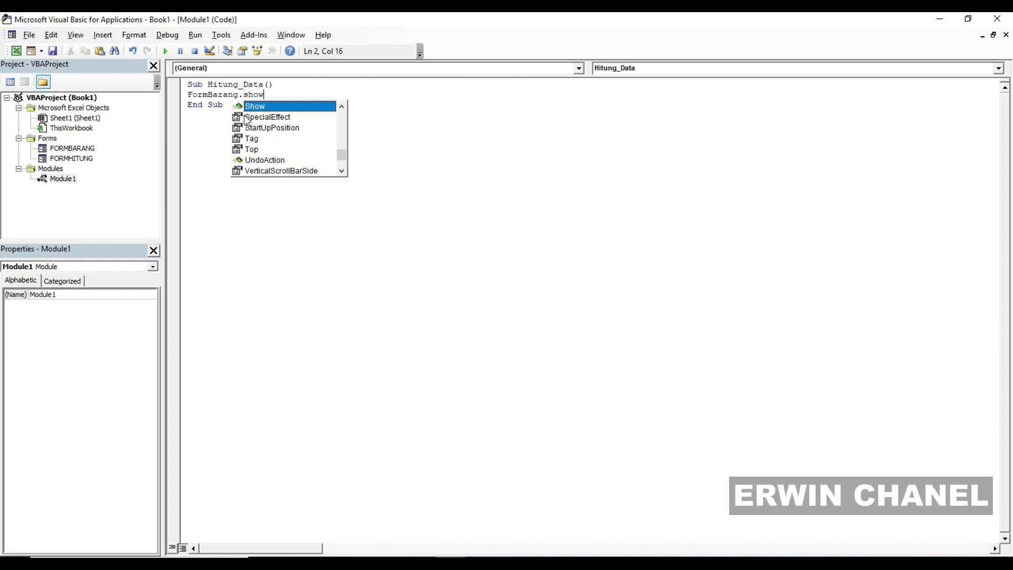
pyautogui.click(184, 114)
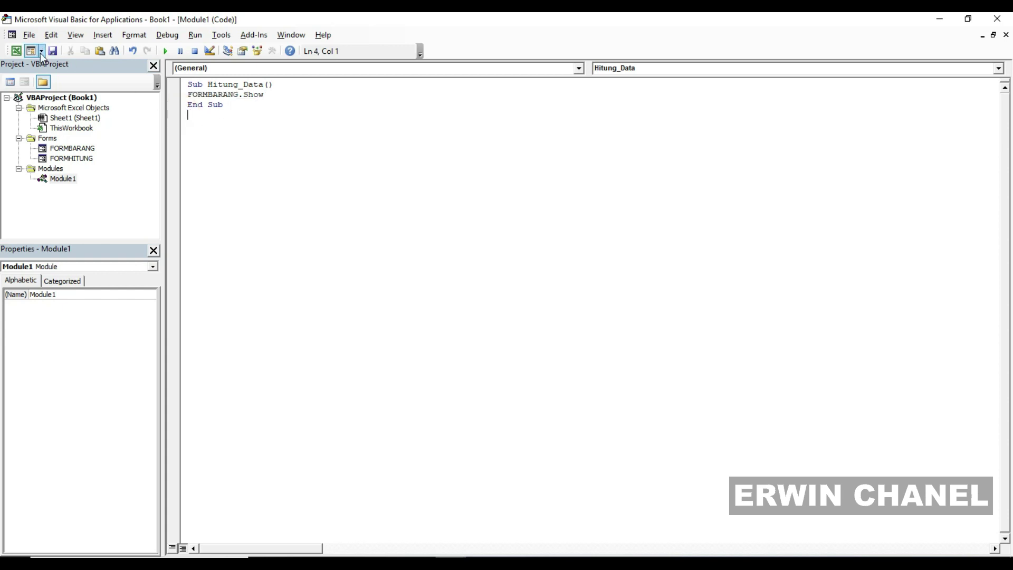
pyautogui.click(16, 50)
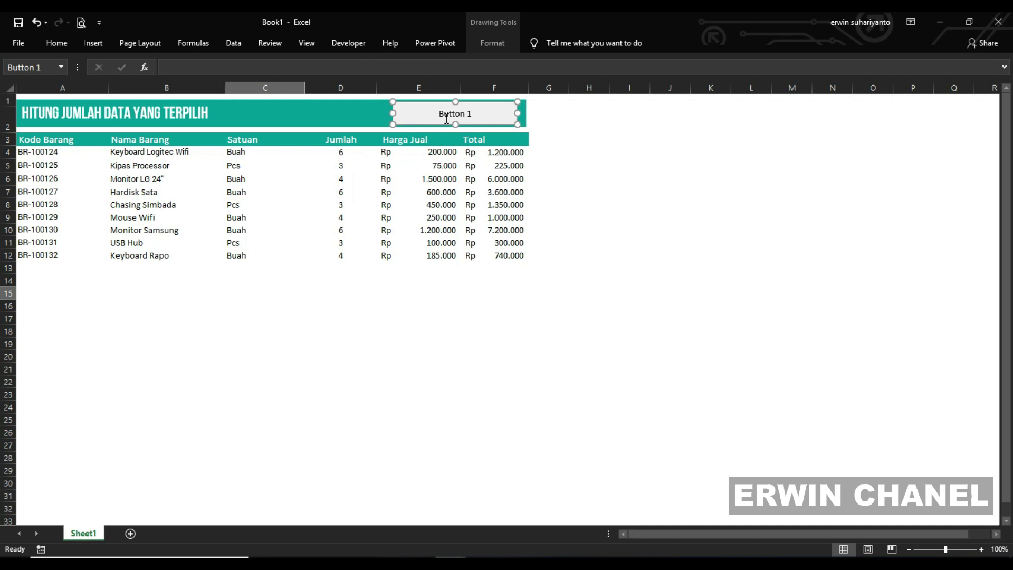
# Replace the button's Button 1 caption with FORM HITUNG
pyautogui.click(447, 118)
pyautogui.moveTo(439, 113); pyautogui.dragTo(485, 116)
pyautogui.write('BTUNG')
pyautogui.press('BackSpace')
pyautogui.press('BackSpace')
pyautogui.press('BackSpace')
pyautogui.press('BackSpace')
pyautogui.press('BackSpace')
pyautogui.press('BackSpace')
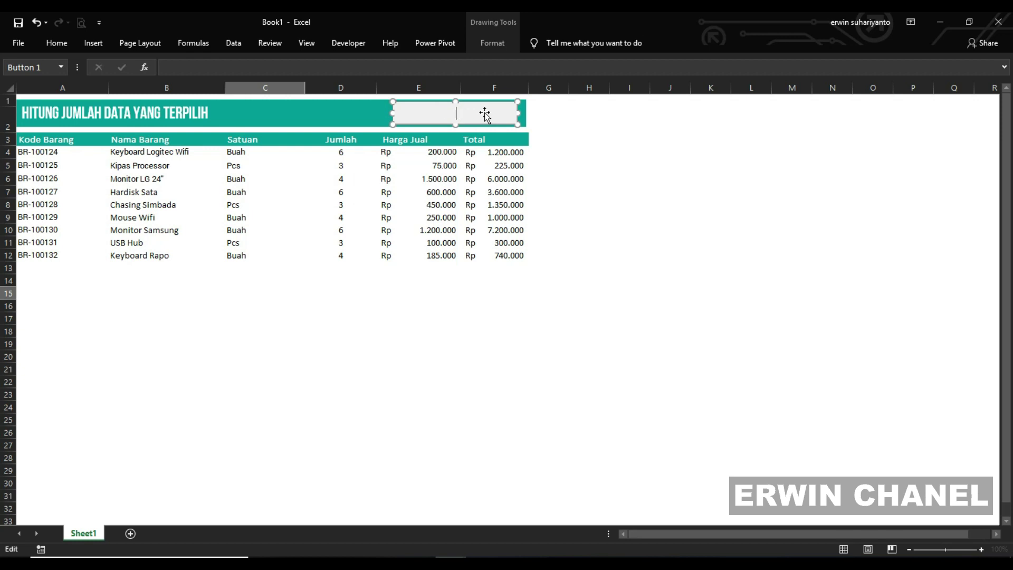
pyautogui.write('ORM HITUNG')
pyautogui.click(612, 179)
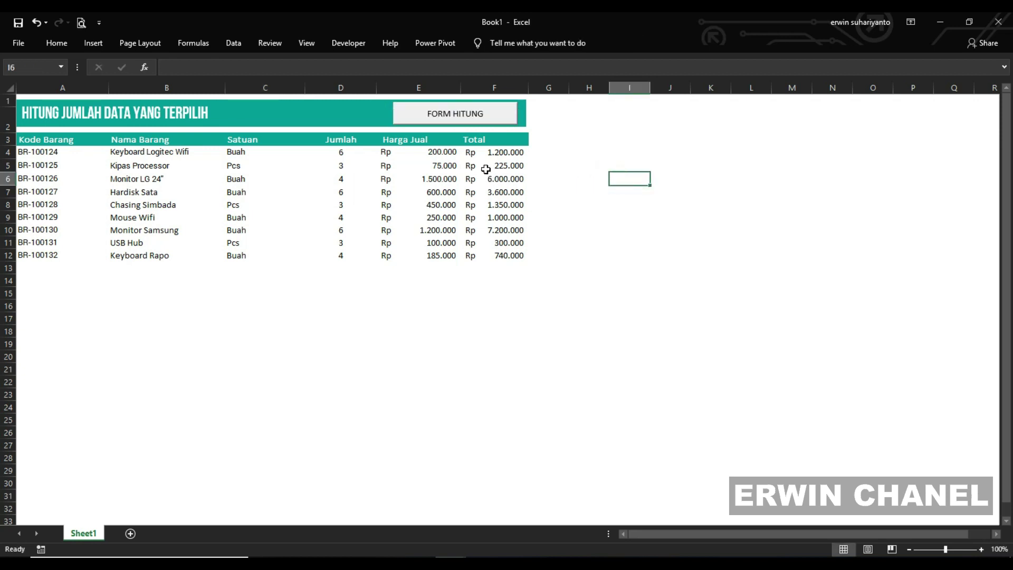
pyautogui.click(470, 116)
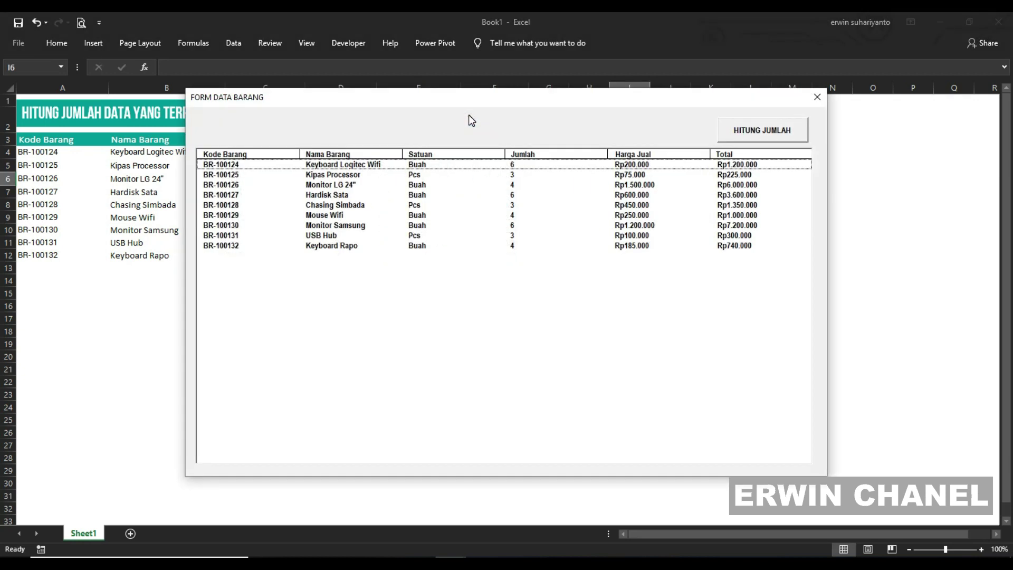
pyautogui.moveTo(468, 117); pyautogui.dragTo(425, 129)
pyautogui.click(384, 226)
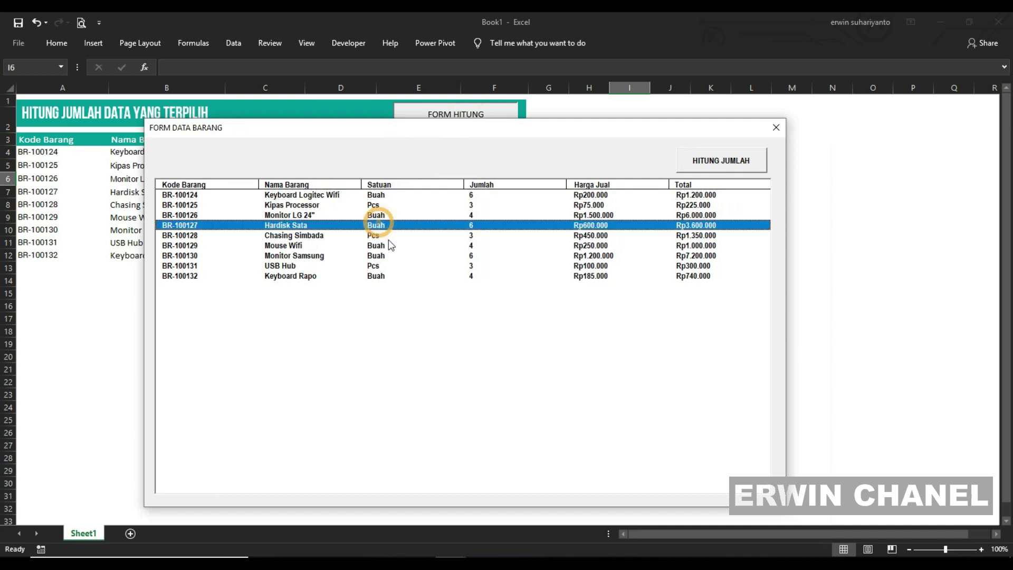
pyautogui.click(389, 255)
pyautogui.click(739, 163)
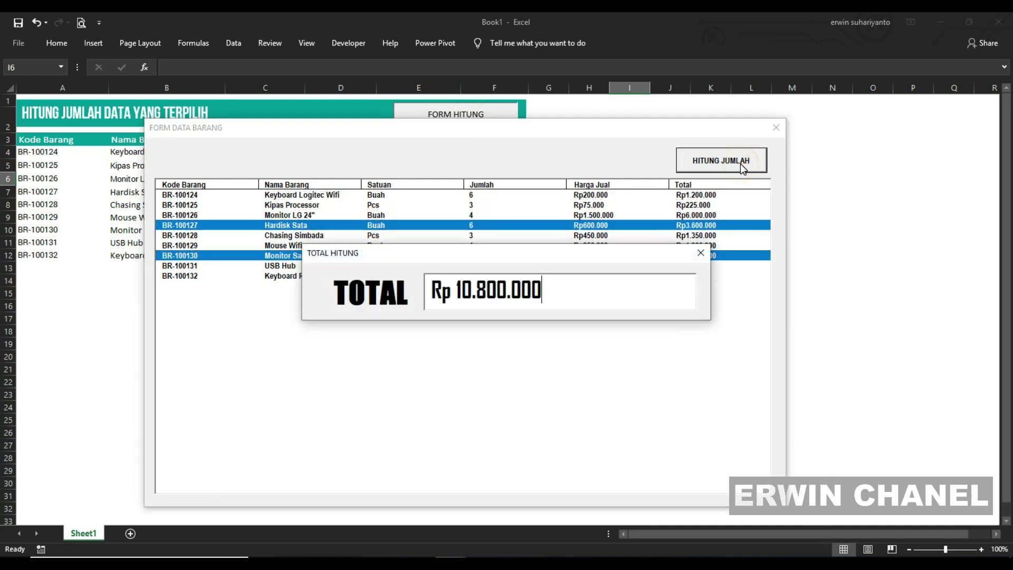
pyautogui.click(701, 253)
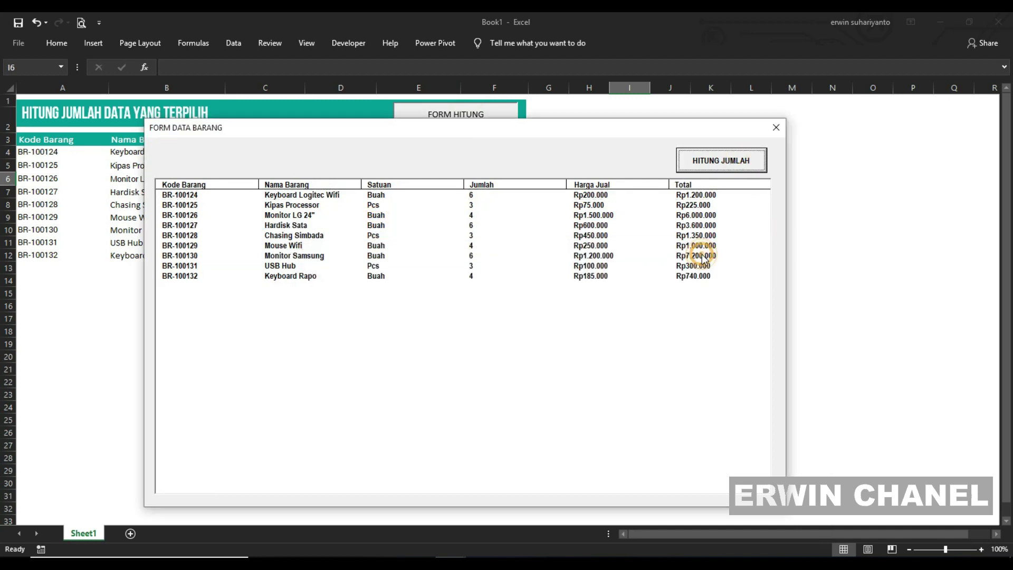
pyautogui.click(600, 214)
pyautogui.click(601, 256)
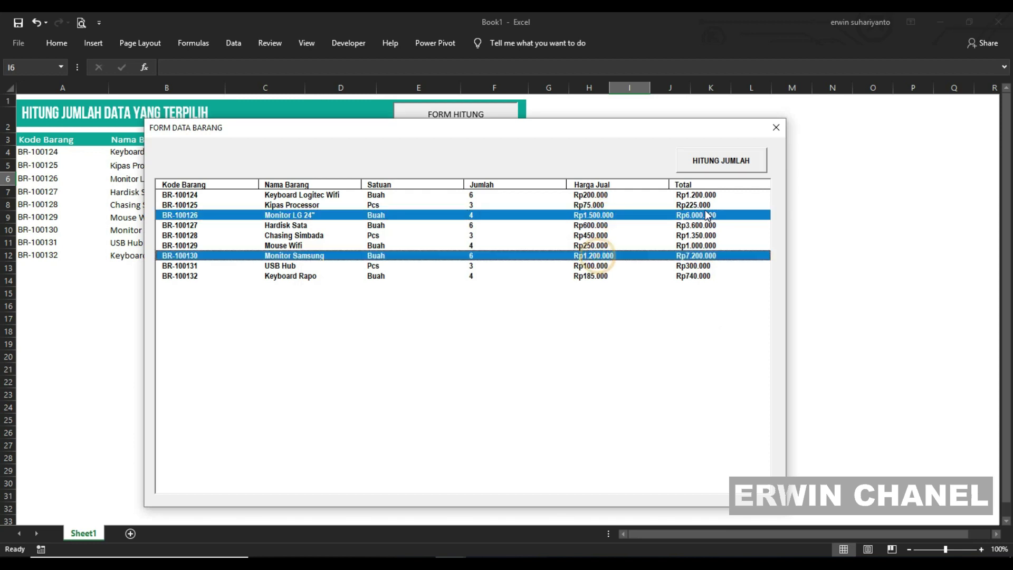
pyautogui.click(665, 235)
pyautogui.click(742, 161)
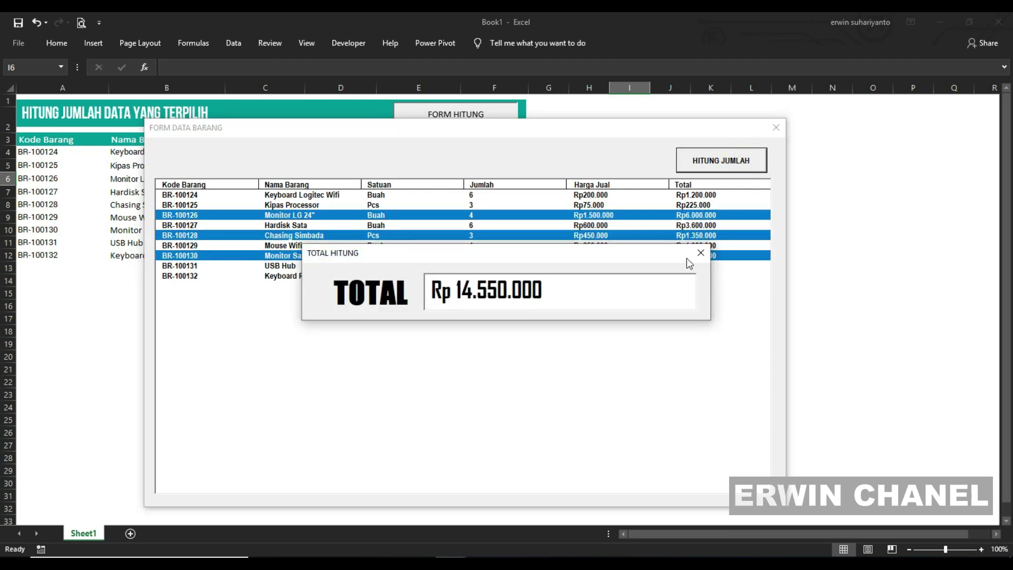
pyautogui.click(701, 252)
pyautogui.click(660, 204)
pyautogui.click(649, 226)
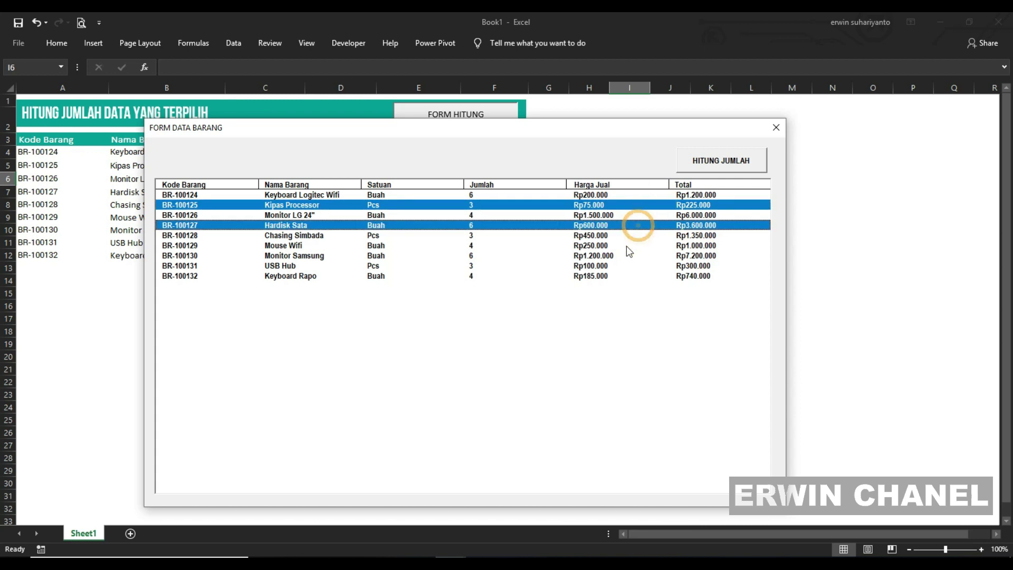
pyautogui.click(626, 246)
pyautogui.click(616, 266)
pyautogui.click(614, 276)
pyautogui.click(736, 162)
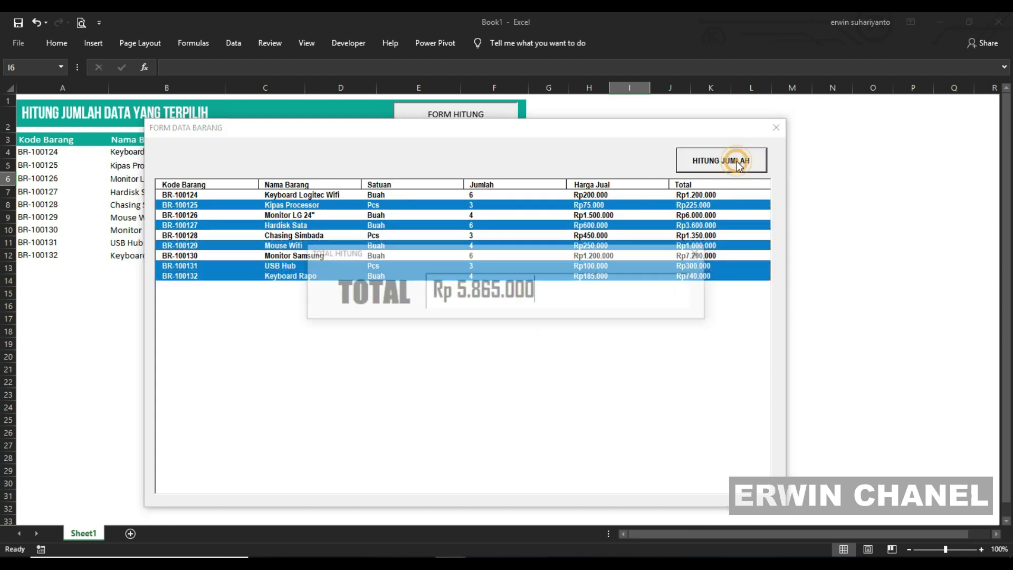
pyautogui.moveTo(587, 253); pyautogui.dragTo(688, 320)
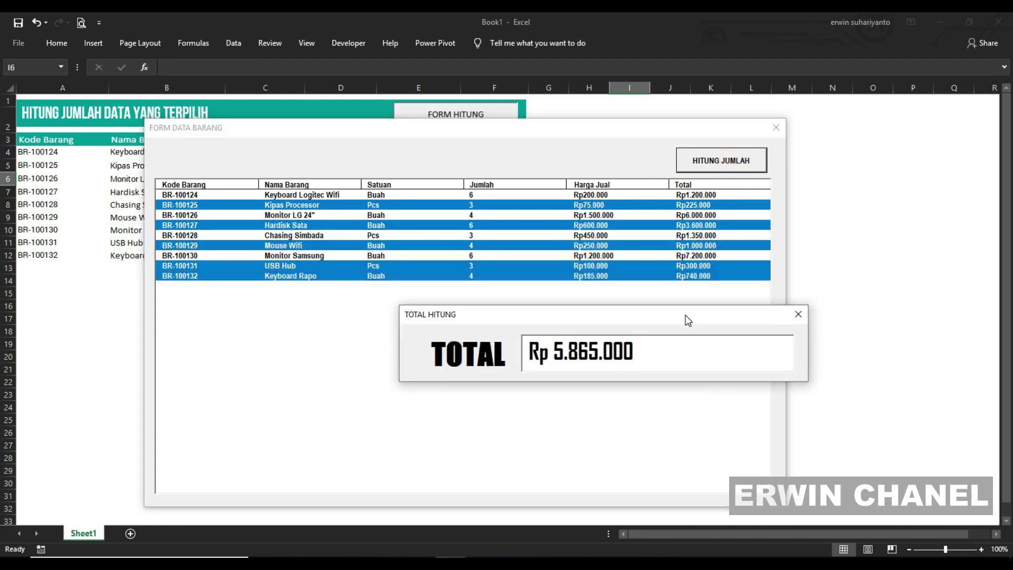
pyautogui.click(799, 314)
pyautogui.click(777, 129)
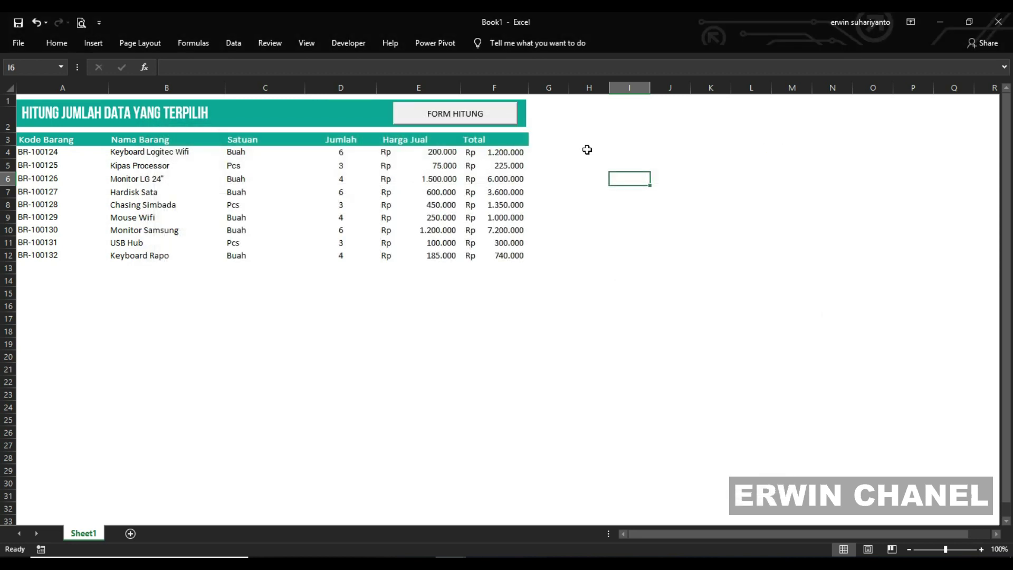
# Use the FORM HITUNG button to show FORM DATA BARANG, listing products BR-100124 to BR-100132
pyautogui.click(341, 43)
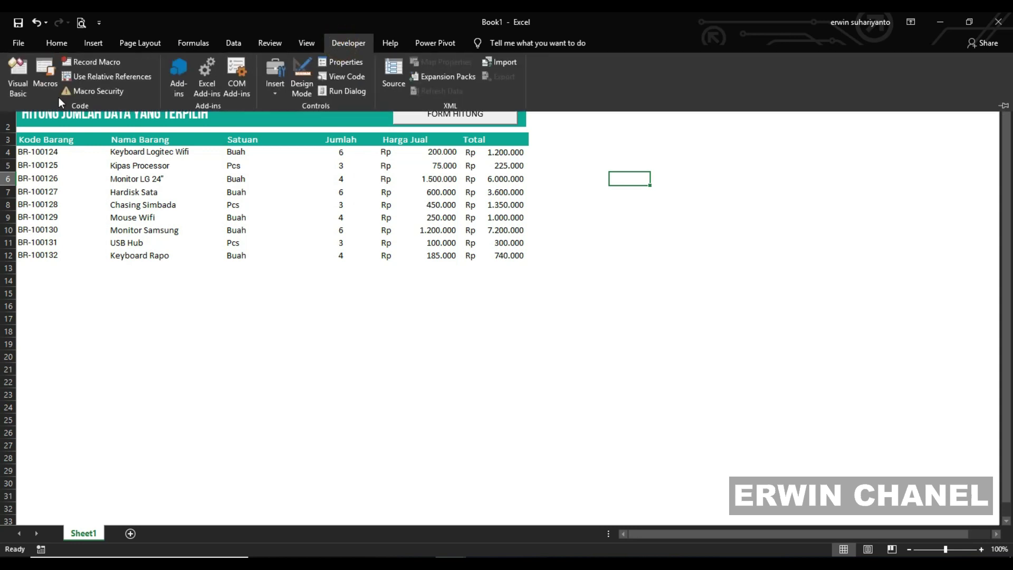
pyautogui.click(18, 80)
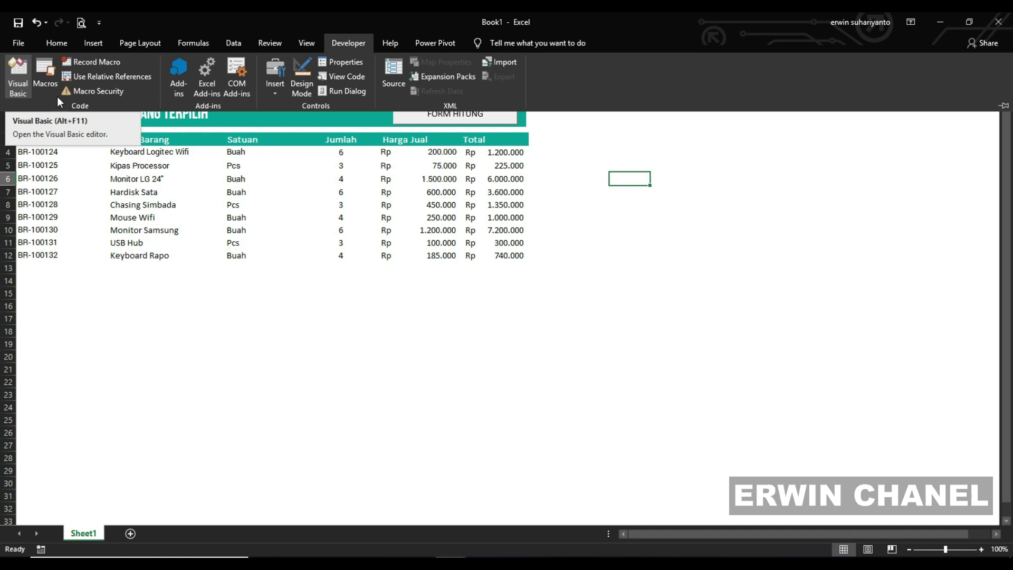
pyautogui.click(623, 274)
pyautogui.click(608, 144)
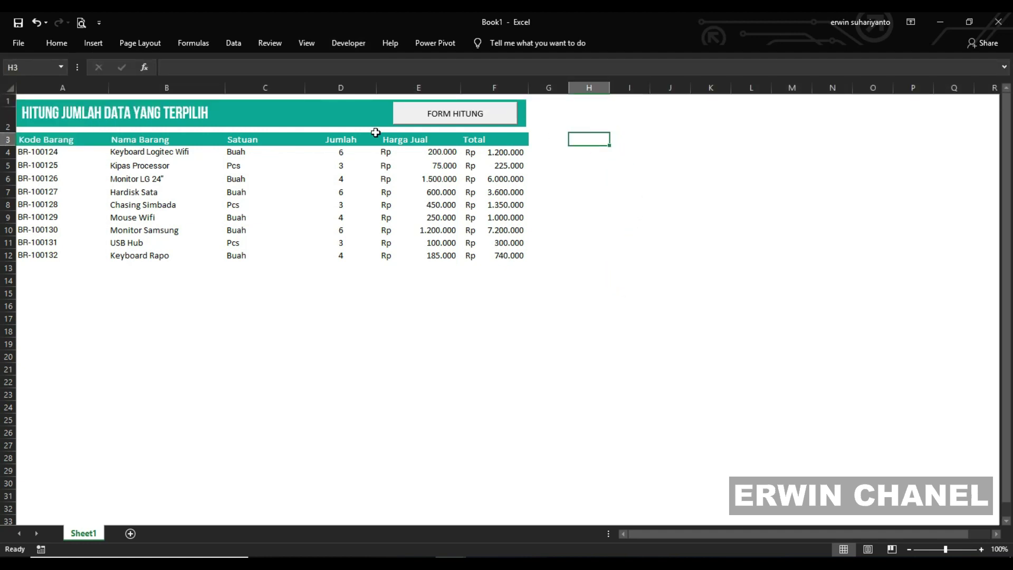
pyautogui.click(488, 115)
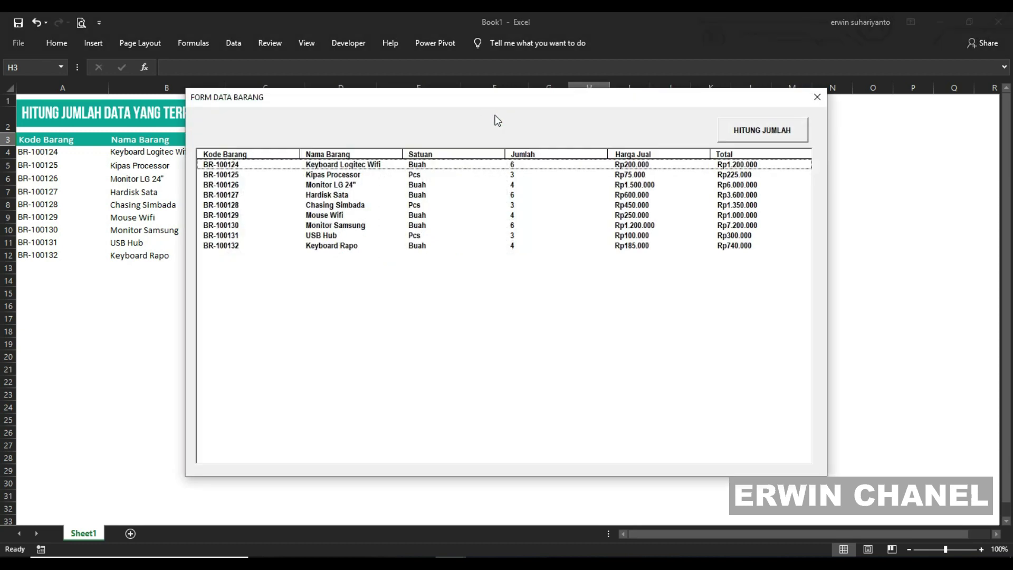